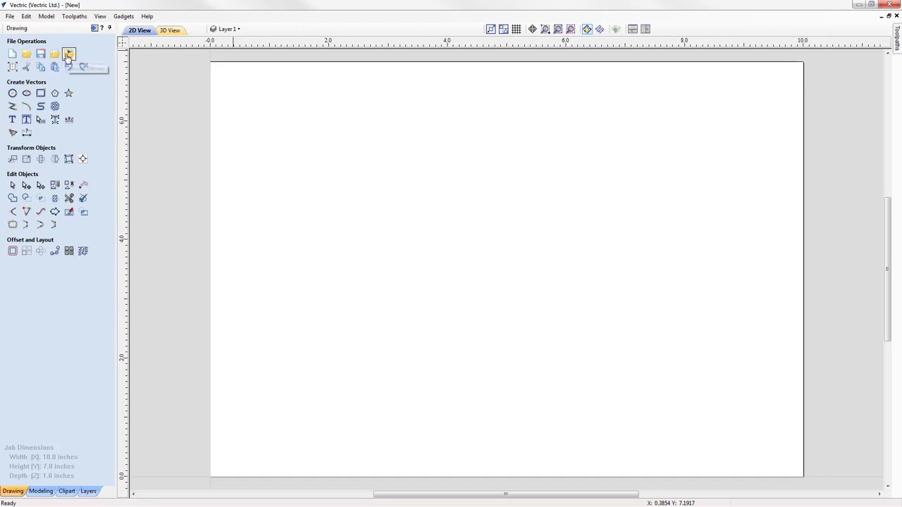
Import the bitmap Happy Couple.jpg from the Photo_VCarve_Guide folder into the job.
{"action": "left_click", "coordinate": [68, 55]}
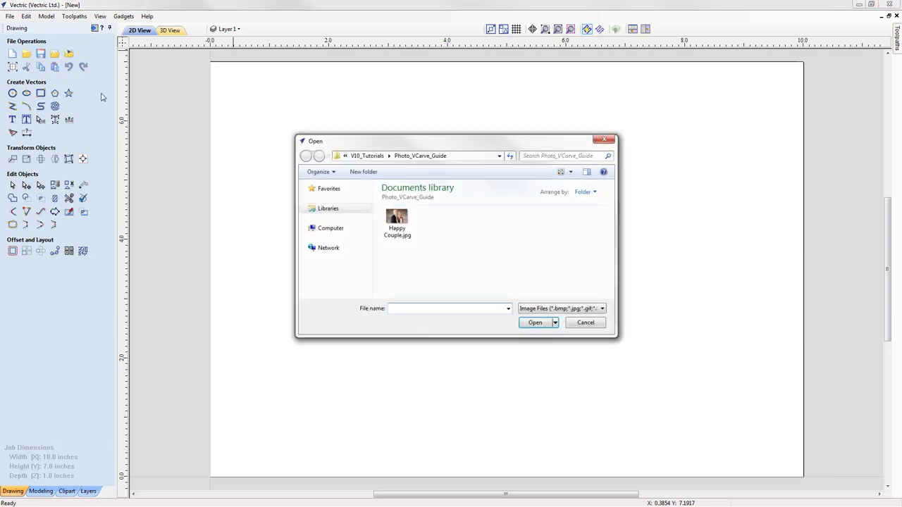
{"action": "left_click", "coordinate": [411, 215]}
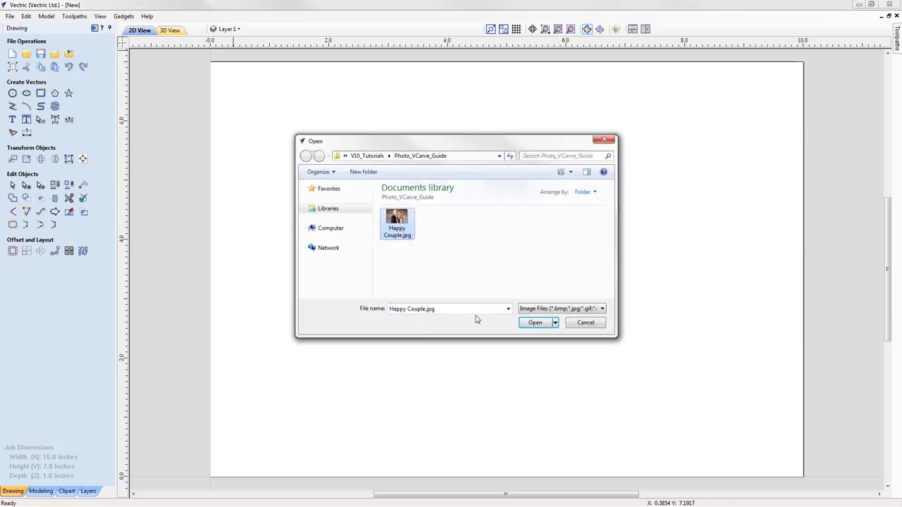
{"action": "left_click", "coordinate": [542, 323]}
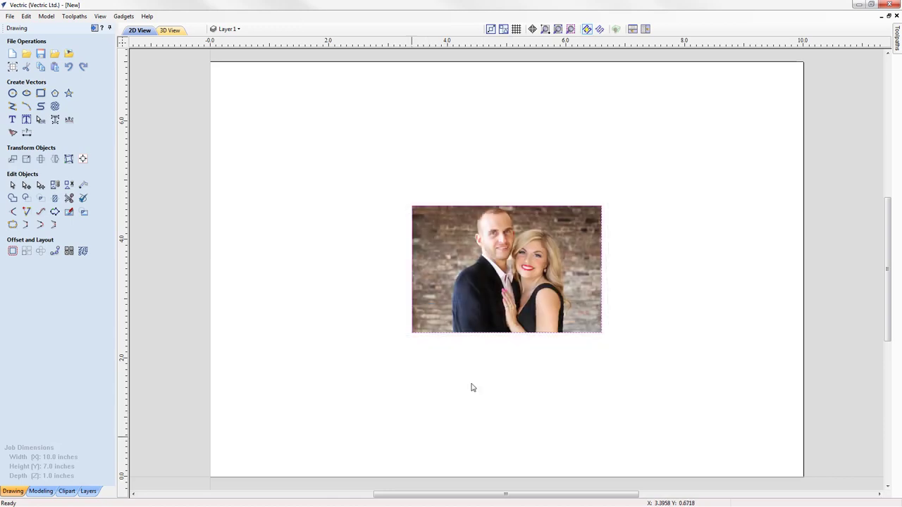
Enlarge the imported photo proportionally to about 9.27 by 6.18 inches so it nearly fills the job area.
{"action": "left_click", "coordinate": [585, 254]}
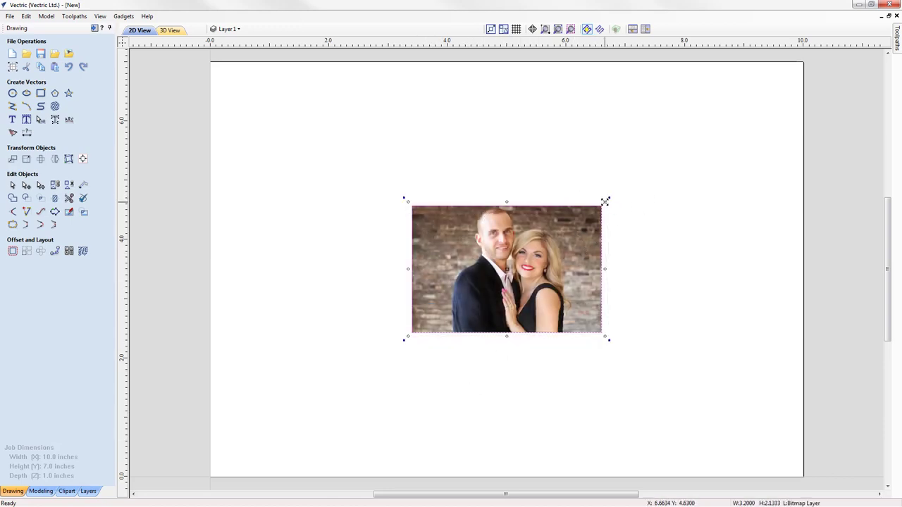
{"action": "left_click_drag", "start_coordinate": [605, 202], "coordinate": [737, 83]}
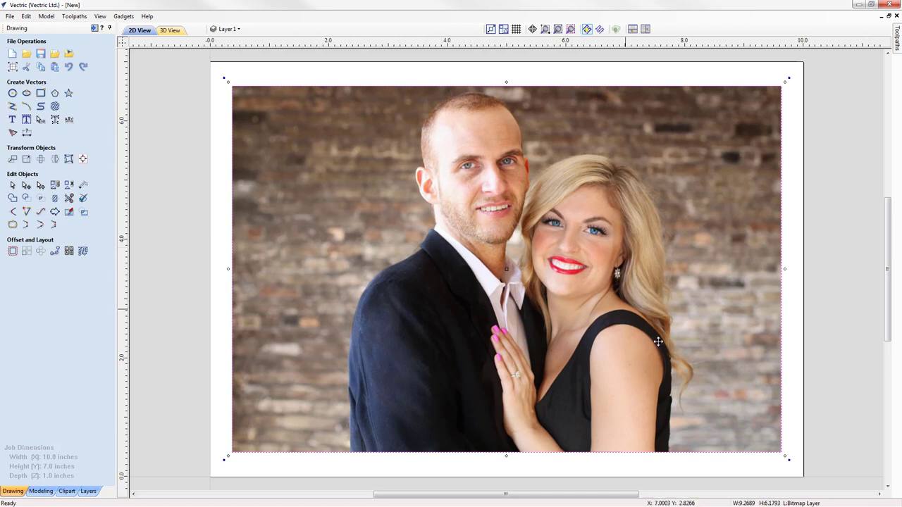
{"action": "left_click", "coordinate": [829, 420]}
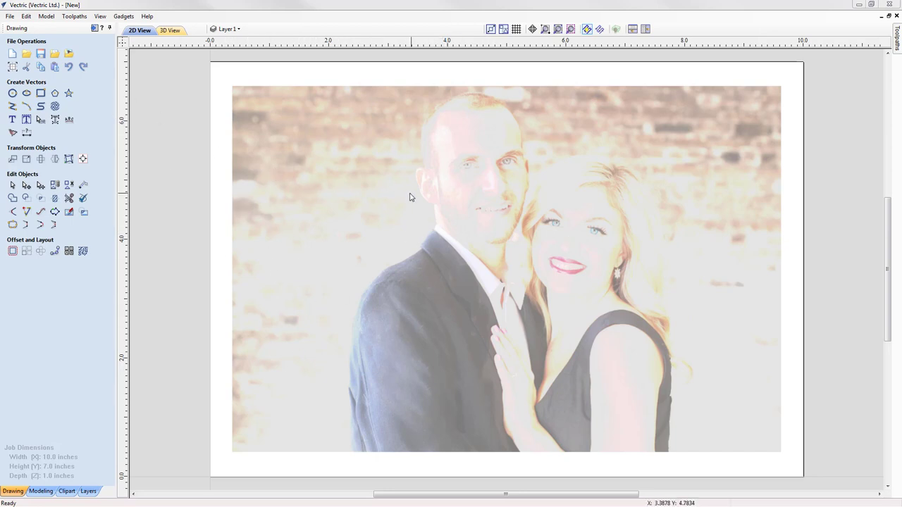
Set the home position's Z gap above the material to 0.25 inches in the toolpath material setup.
{"action": "left_click", "coordinate": [93, 29]}
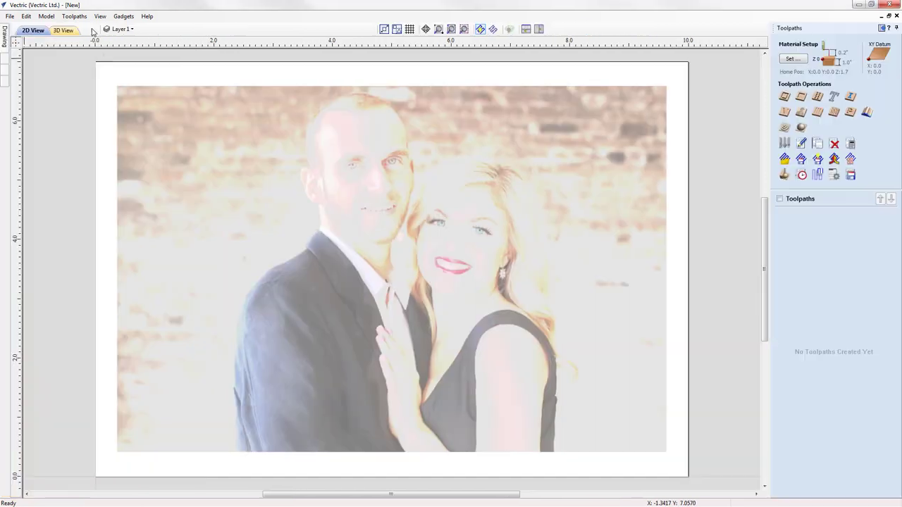
{"action": "left_click", "coordinate": [793, 59]}
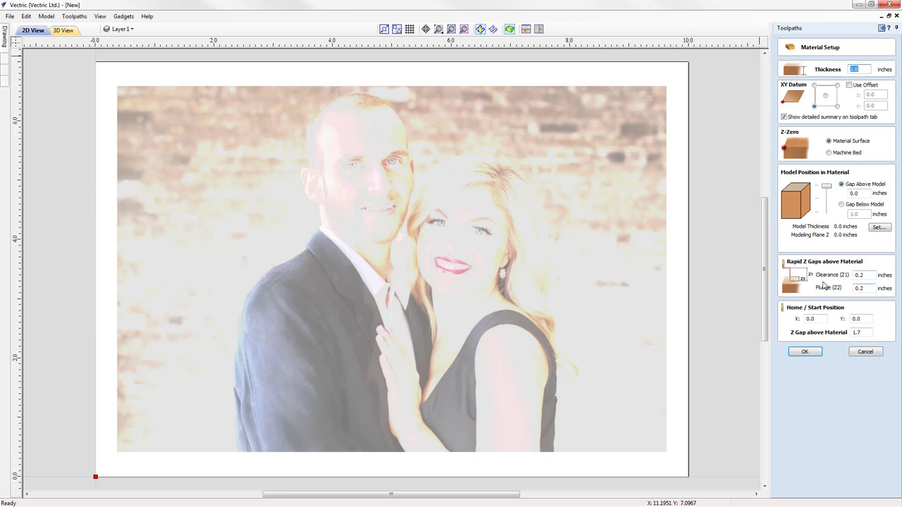
{"action": "left_click", "coordinate": [865, 332]}
{"action": "left_click_drag", "start_coordinate": [866, 332], "coordinate": [780, 334]}
{"action": "type", "text": "0.25"}
{"action": "left_click", "coordinate": [805, 352]}
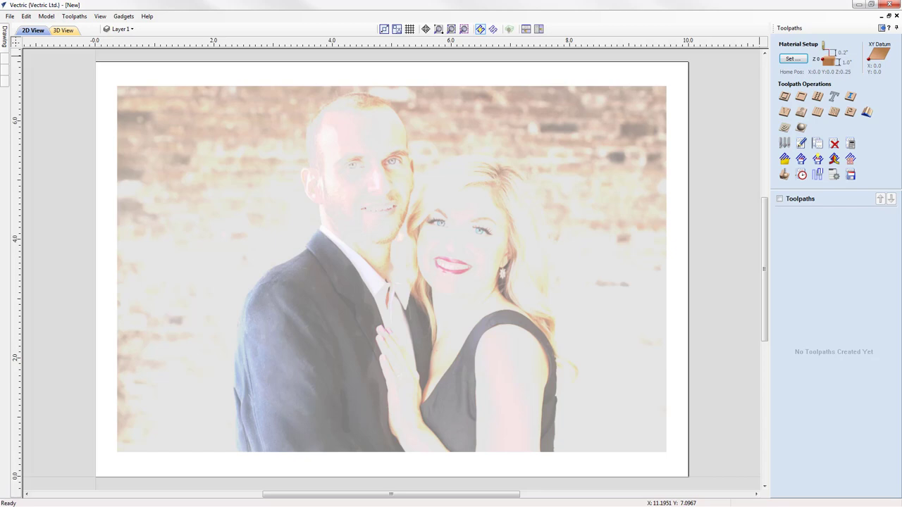
Start a Photo V-Carve toolpath on the photo and assign the imperial V-Bit (60.0° - 1/4") as its tool.
{"action": "left_click", "coordinate": [462, 340]}
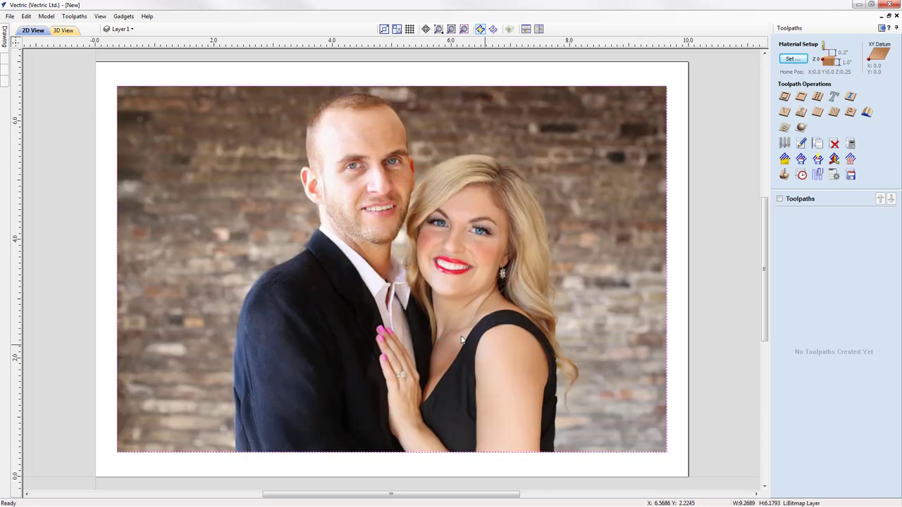
{"action": "left_click", "coordinate": [803, 113]}
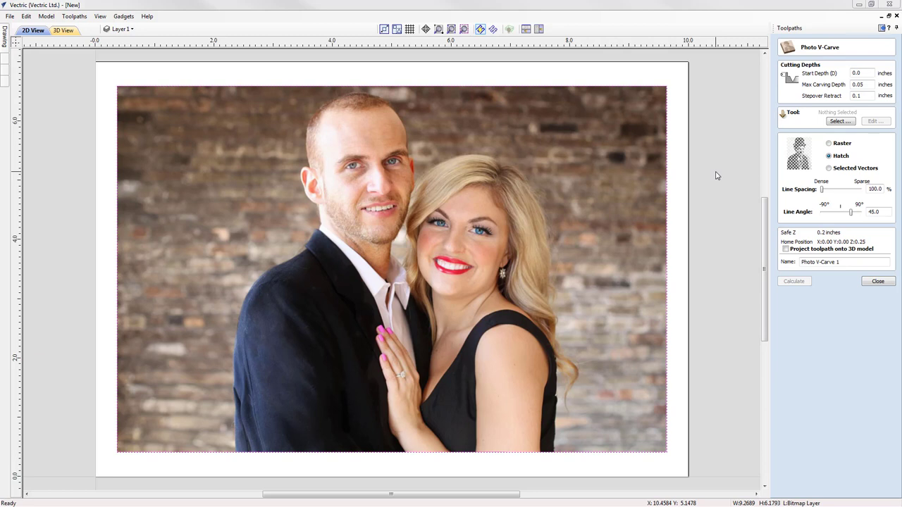
{"action": "left_click", "coordinate": [863, 95]}
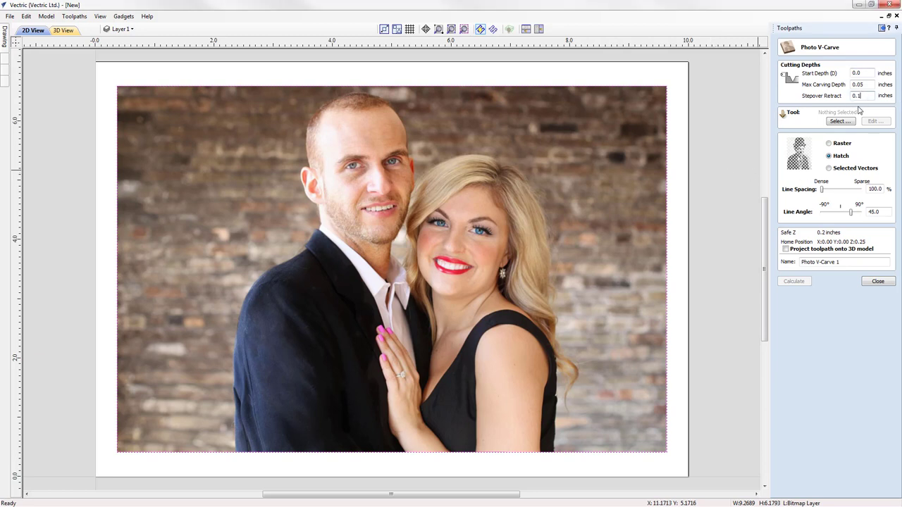
{"action": "double_click", "coordinate": [856, 96]}
{"action": "left_click", "coordinate": [839, 122]}
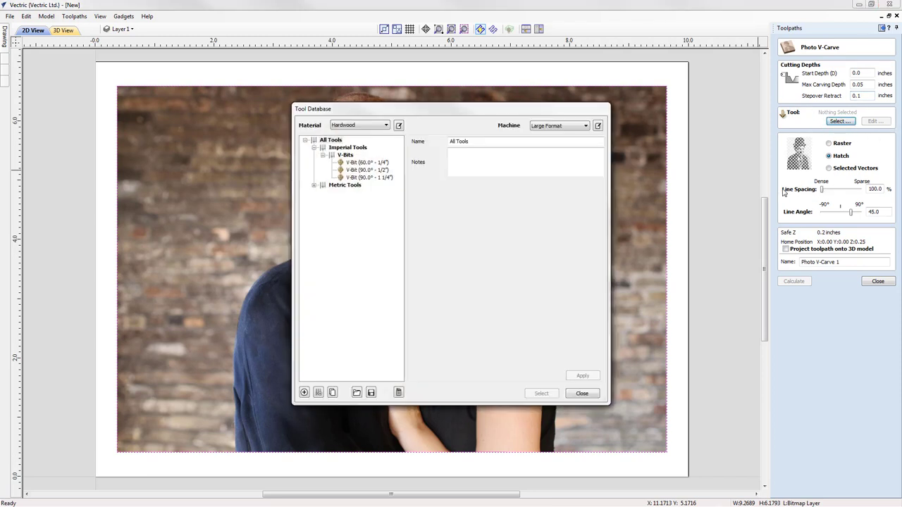
{"action": "left_click", "coordinate": [367, 163]}
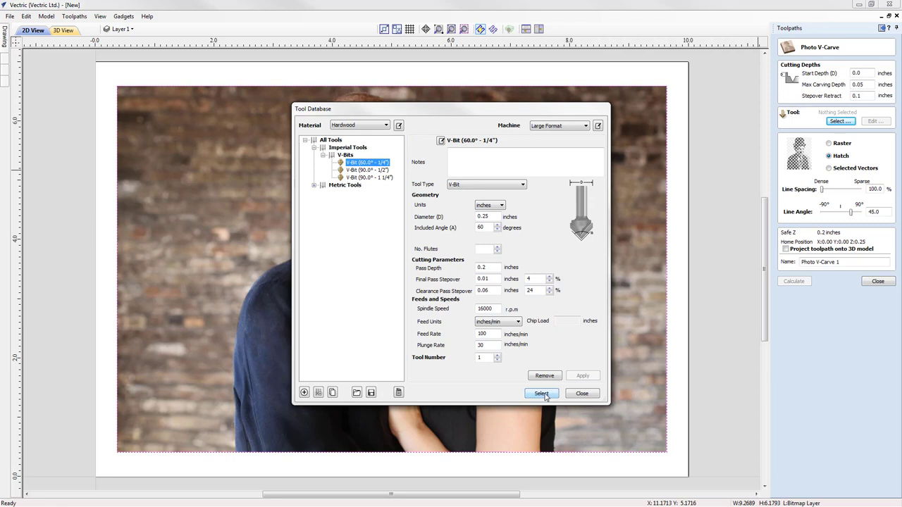
{"action": "left_click", "coordinate": [541, 394]}
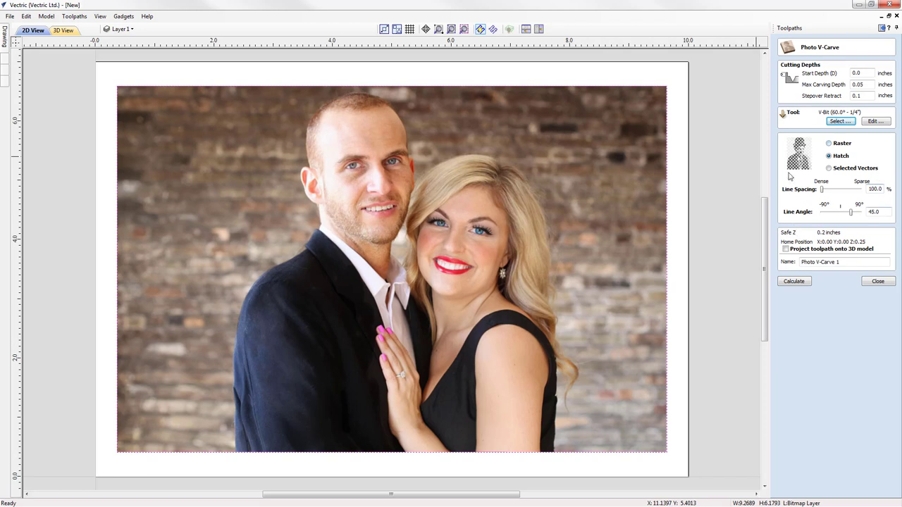
Compare the Raster and Selected Vectors line styles and choose Raster for the photo carving.
{"action": "left_click", "coordinate": [836, 146]}
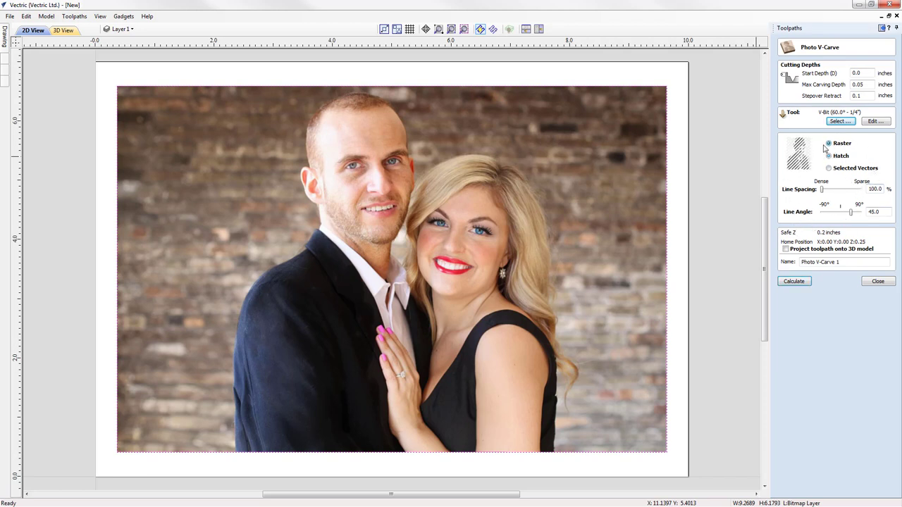
{"action": "left_click", "coordinate": [830, 168]}
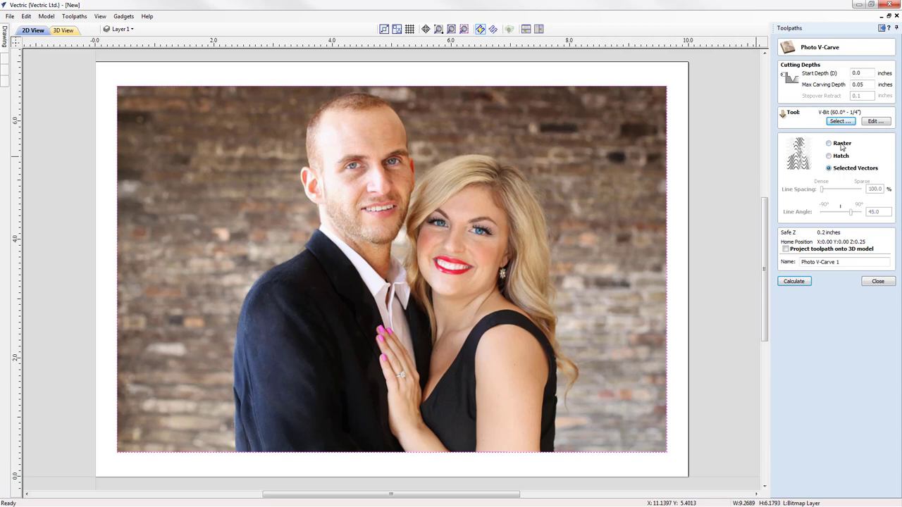
{"action": "left_click", "coordinate": [843, 145]}
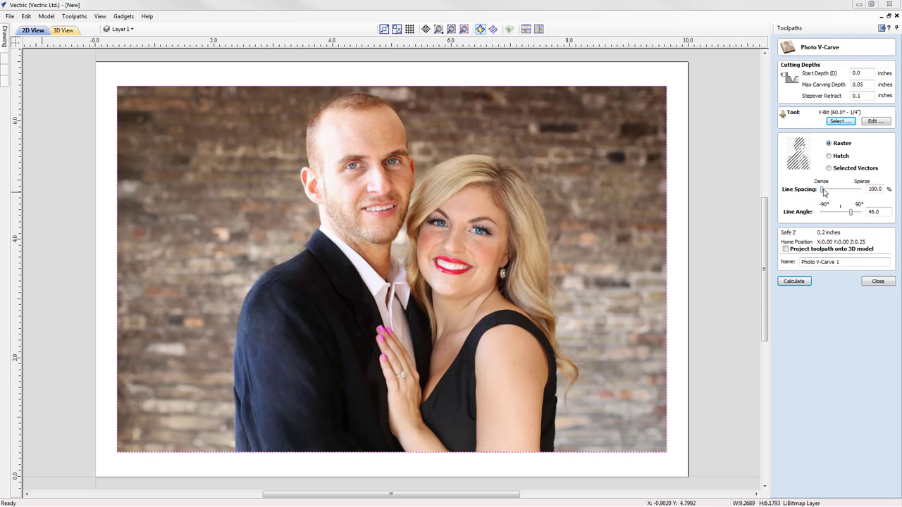
Try the raster line spacing at its sparse 400% limit and return it to 100%.
{"action": "mouse_move", "coordinate": [822, 191]}
{"action": "left_mouse_down"}
{"action": "mouse_move", "coordinate": [871, 193]}
{"action": "mouse_move", "coordinate": [810, 194]}
{"action": "left_mouse_up"}
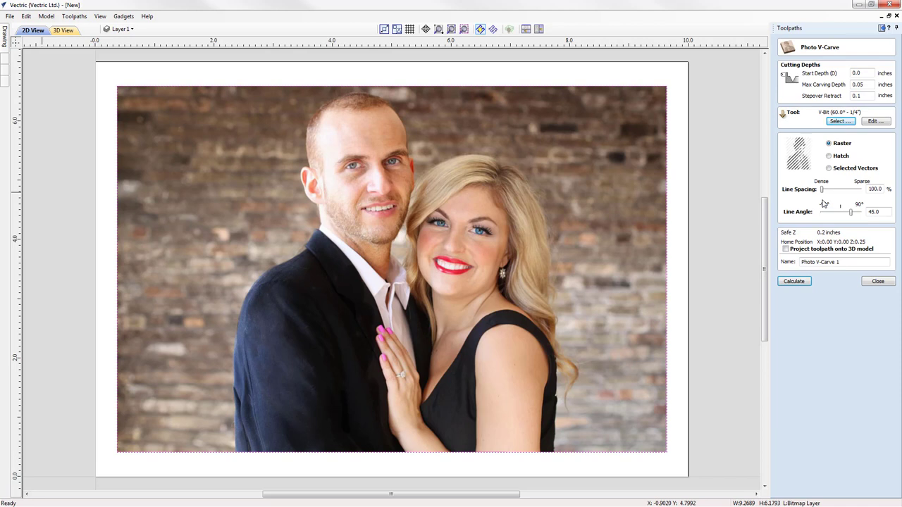
{"action": "left_click_drag", "start_coordinate": [822, 190], "coordinate": [866, 195]}
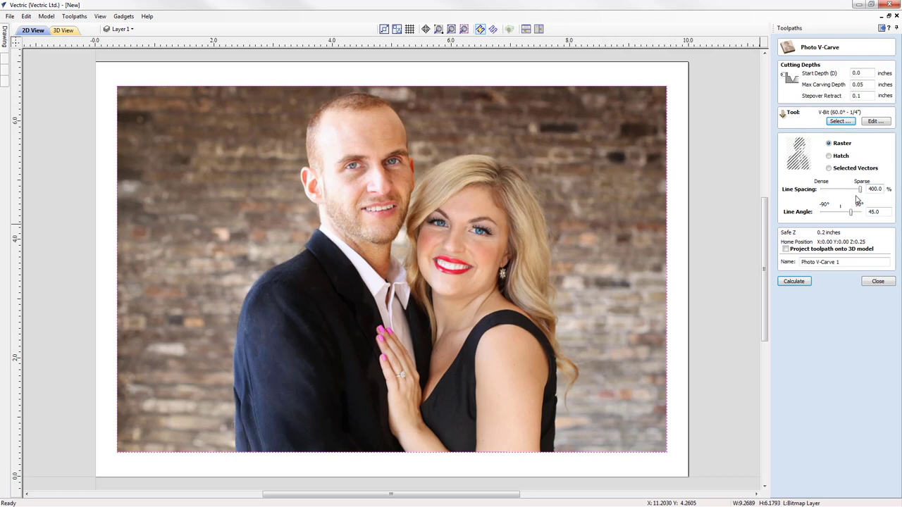
{"action": "left_click_drag", "start_coordinate": [860, 189], "coordinate": [823, 196]}
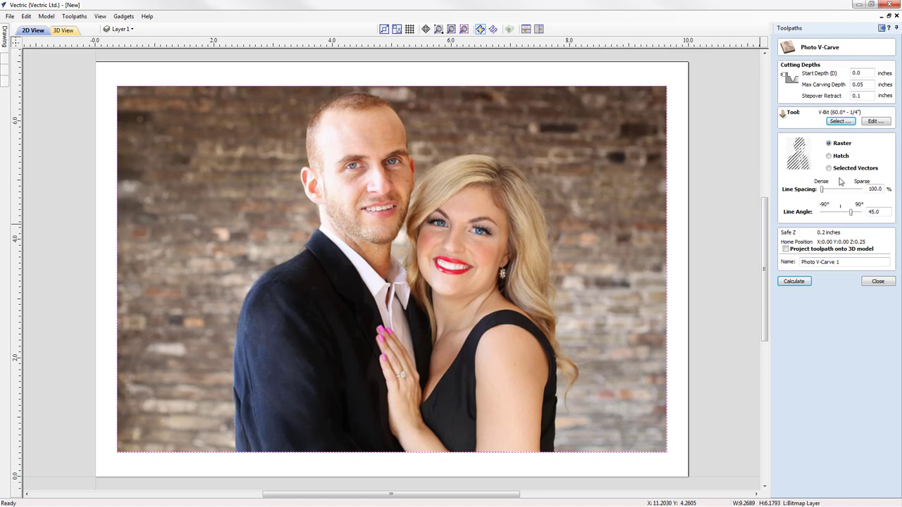
{"action": "left_click_drag", "start_coordinate": [823, 190], "coordinate": [862, 190]}
{"action": "left_click_drag", "start_coordinate": [860, 190], "coordinate": [820, 191]}
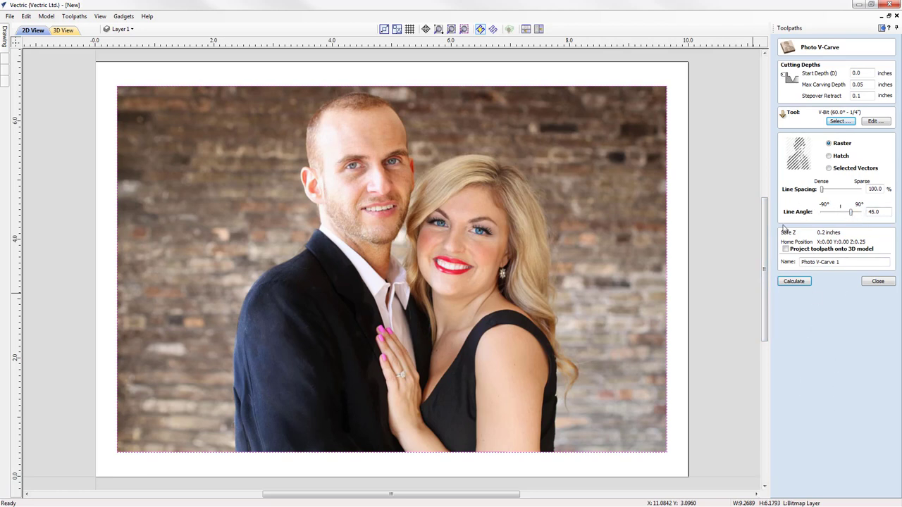
Calculate the raster Photo V-Carve toolpath at 45 degrees and inspect its cutting lines on the 3D block.
{"action": "left_click", "coordinate": [797, 283]}
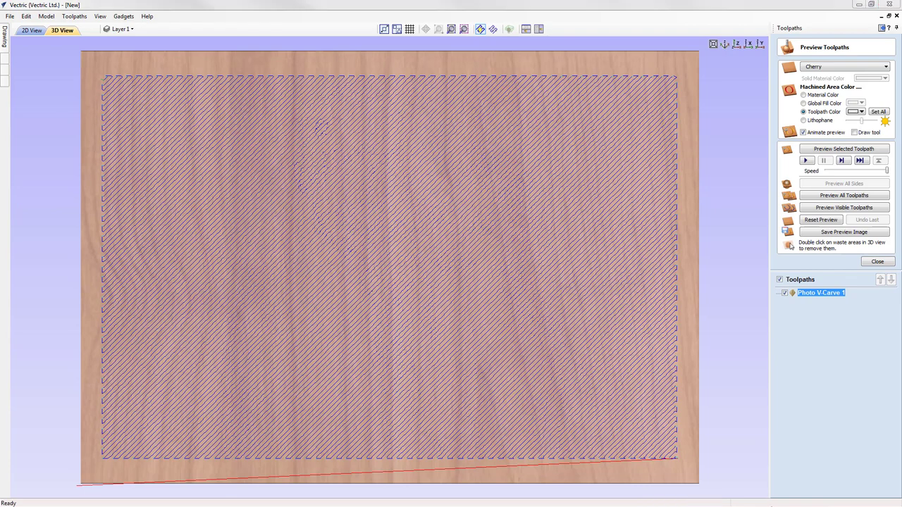
{"action": "left_click_drag", "start_coordinate": [530, 431], "coordinate": [523, 355]}
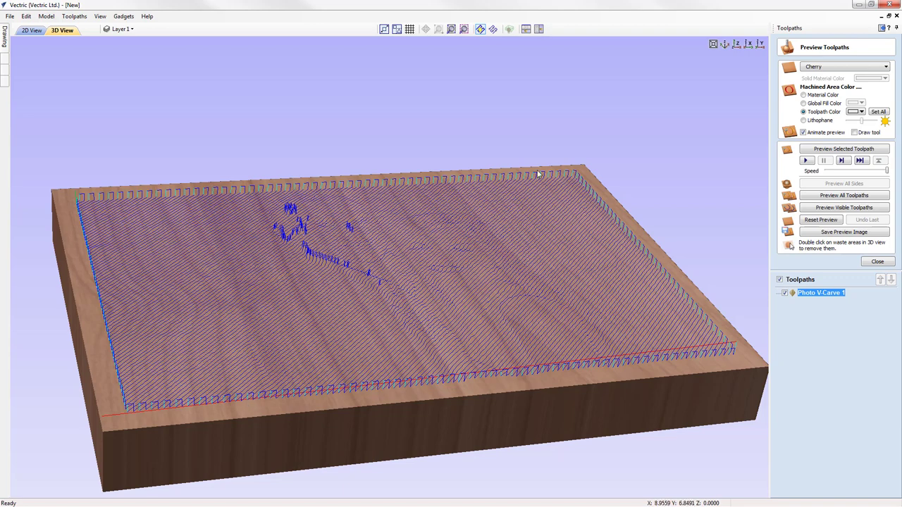
{"action": "left_click_drag", "start_coordinate": [532, 165], "coordinate": [538, 171]}
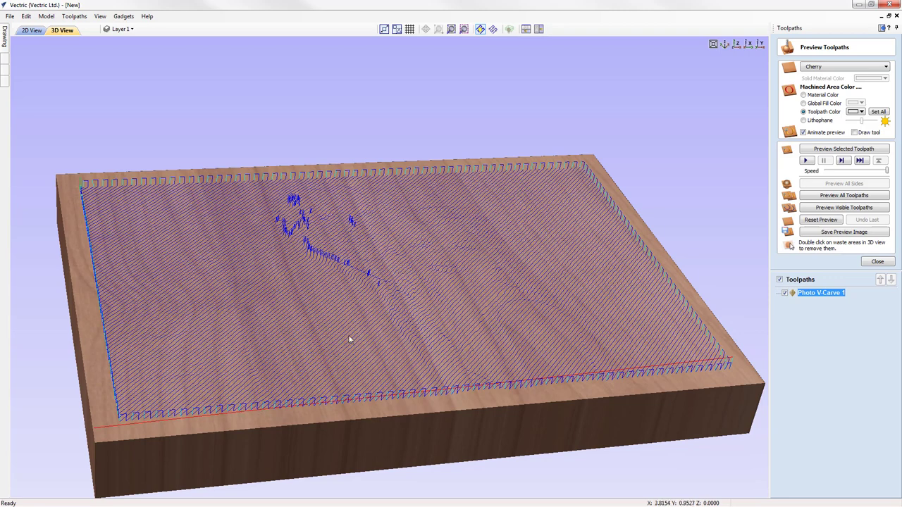
{"action": "left_click_drag", "start_coordinate": [348, 340], "coordinate": [346, 258]}
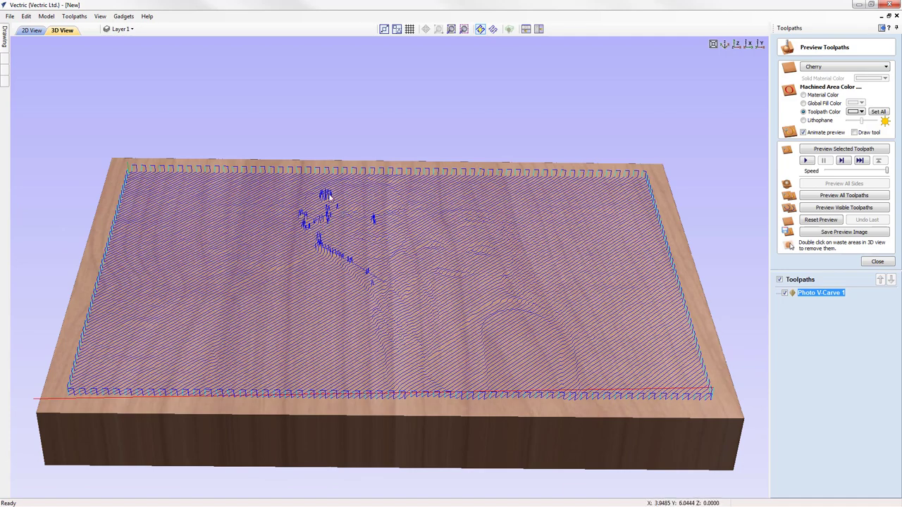
{"action": "left_click_drag", "start_coordinate": [374, 243], "coordinate": [574, 146]}
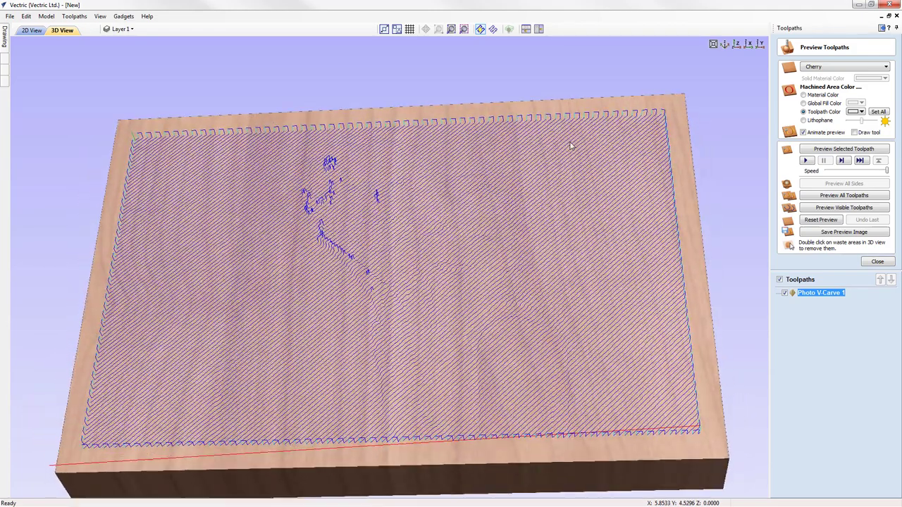
Preview the selected toolpath's carving from straight above and set its machined toolpath color to black.
{"action": "left_click", "coordinate": [737, 45]}
{"action": "left_click", "coordinate": [844, 149]}
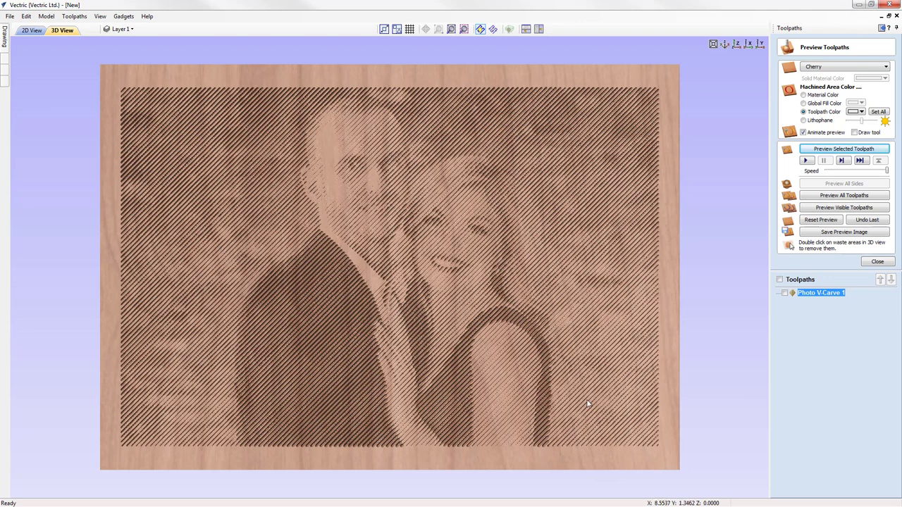
{"action": "left_click", "coordinate": [855, 112]}
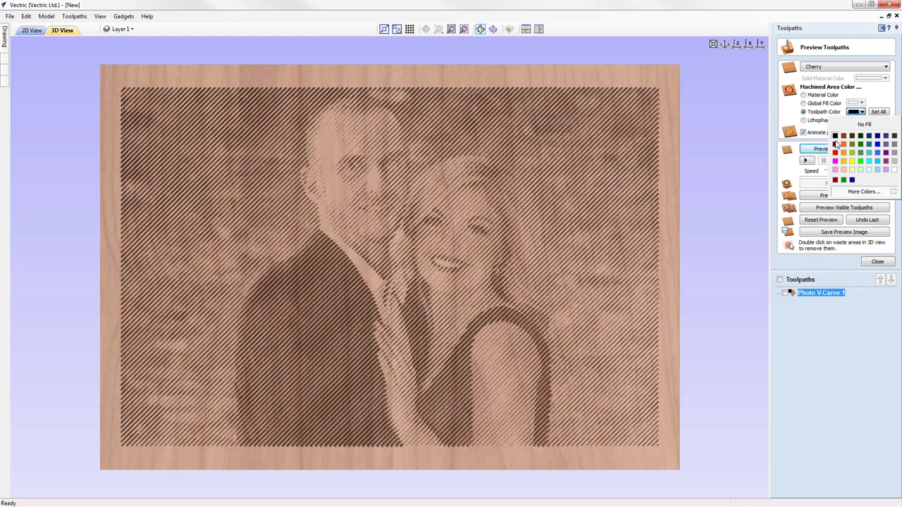
{"action": "left_click", "coordinate": [835, 135]}
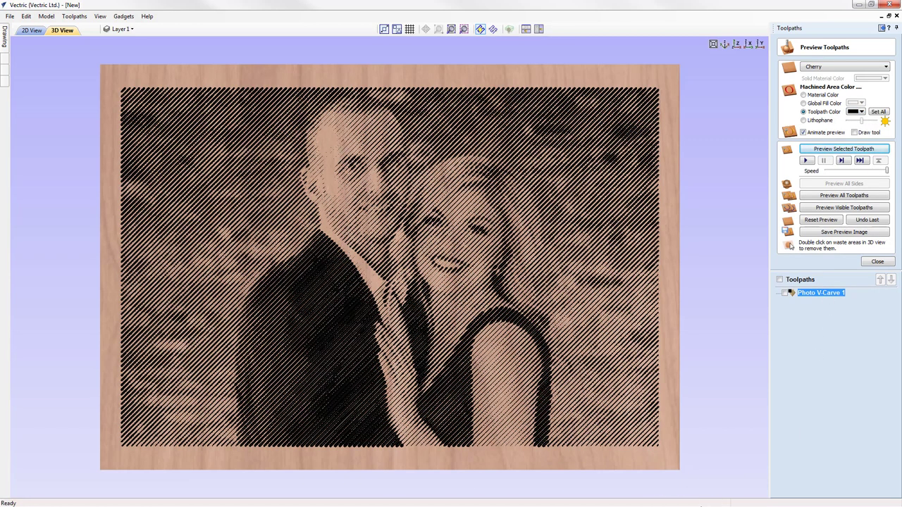
{"action": "left_click_drag", "start_coordinate": [631, 469], "coordinate": [662, 120]}
{"action": "scroll", "coordinate": [550, 430], "scroll_direction": "down", "scroll_amount": 3}
{"action": "scroll", "coordinate": [399, 358], "scroll_direction": "up", "scroll_amount": 2}
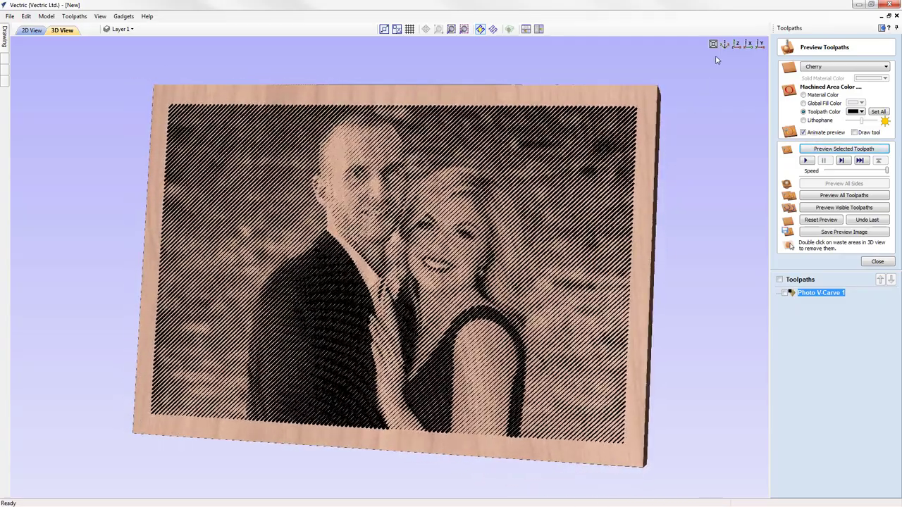
{"action": "left_click", "coordinate": [737, 45]}
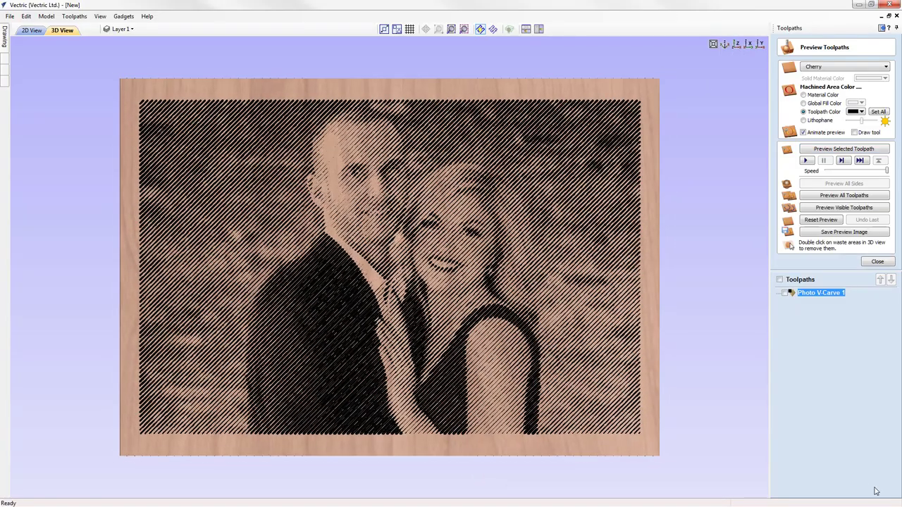
Edit the Photo V-Carve 1 toolpath to use sparser line spacing and horizontal lines, and recalculate it.
{"action": "double_click", "coordinate": [821, 296]}
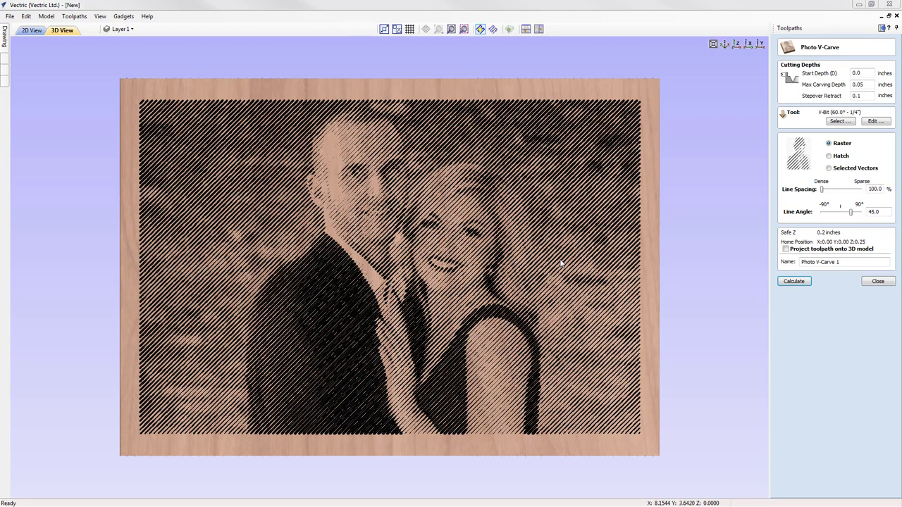
{"action": "left_click", "coordinate": [835, 191]}
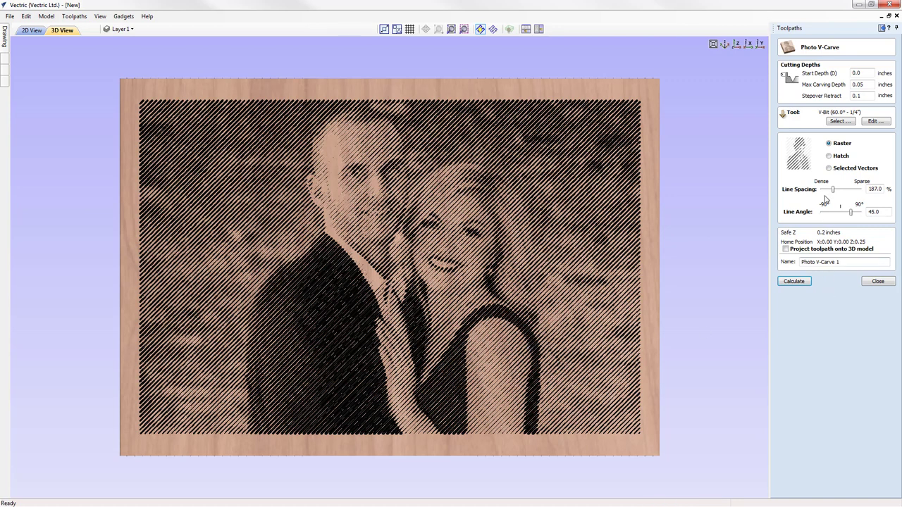
{"action": "left_click_drag", "start_coordinate": [833, 190], "coordinate": [836, 195]}
{"action": "left_click_drag", "start_coordinate": [836, 194], "coordinate": [840, 195]}
{"action": "left_click_drag", "start_coordinate": [850, 215], "coordinate": [826, 212]}
{"action": "left_click", "coordinate": [795, 281]}
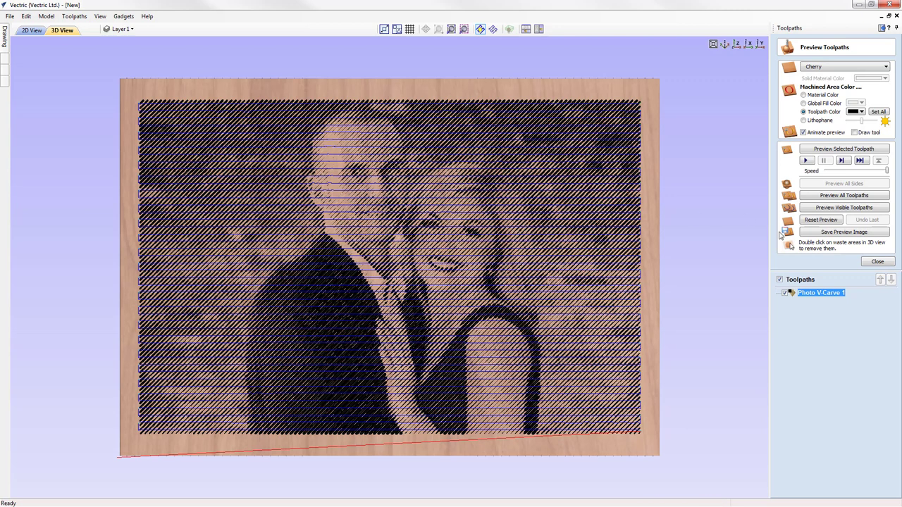
Clear the old carving preview, preview the recalculated horizontal-line toolpath, and reset the block.
{"action": "left_click", "coordinate": [823, 222]}
{"action": "left_click", "coordinate": [849, 150]}
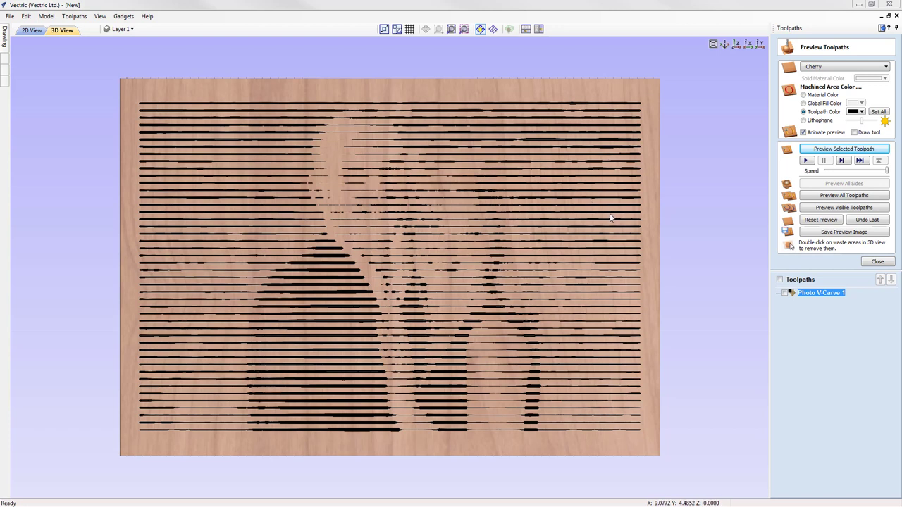
{"action": "left_click", "coordinate": [821, 219]}
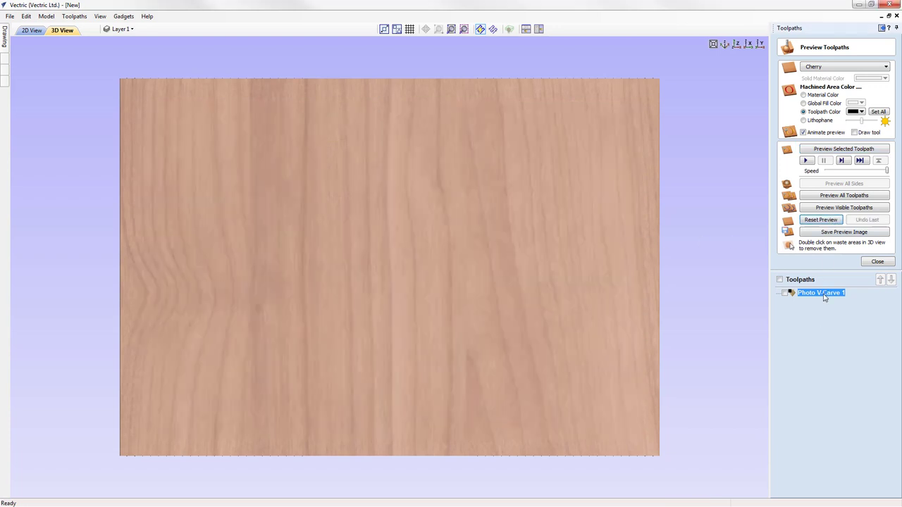
Edit Photo V-Carve 1 to 100% line spacing and a 45° line angle, recalculate it and preview the carving.
{"action": "double_click", "coordinate": [824, 293]}
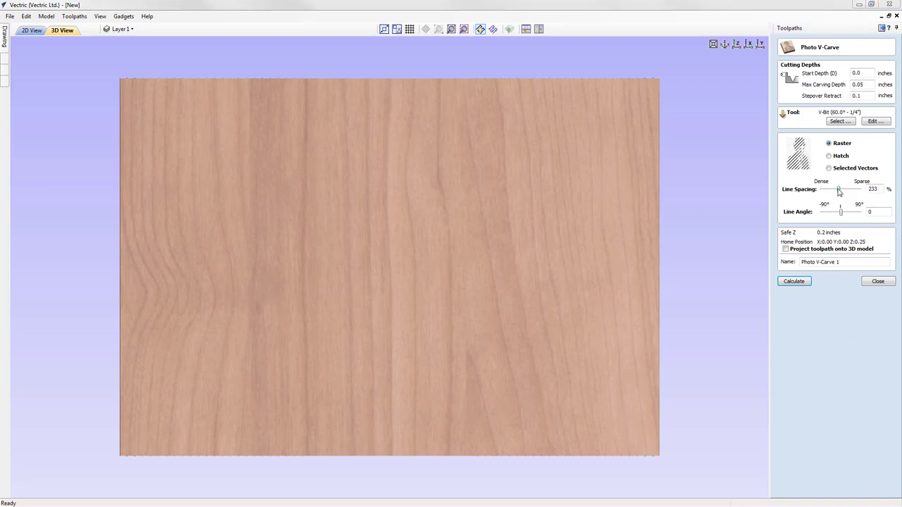
{"action": "left_click_drag", "start_coordinate": [839, 191], "coordinate": [822, 191]}
{"action": "left_click", "coordinate": [875, 213]}
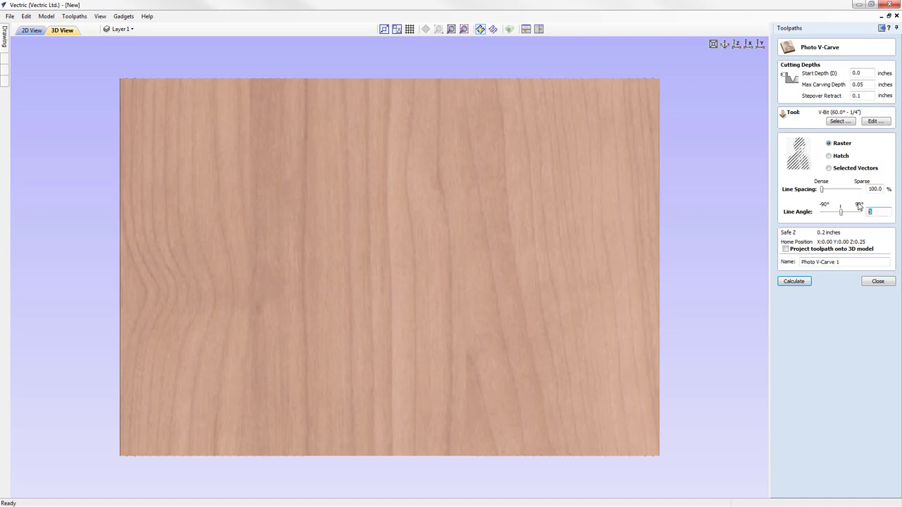
{"action": "type", "text": "45"}
{"action": "left_click", "coordinate": [795, 282]}
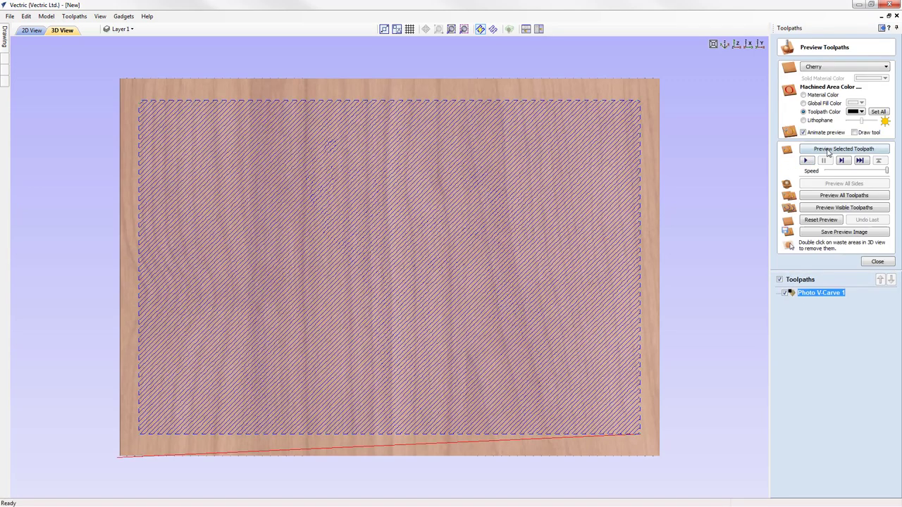
{"action": "left_click", "coordinate": [829, 149]}
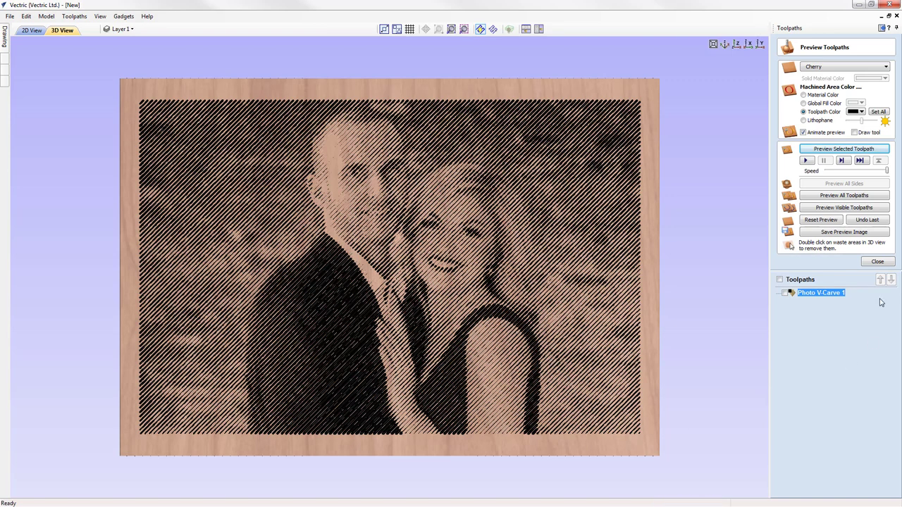
Set the Photo V-Carve 1 toolpath's max carving depth to 0.1 inches, recalculate it and preview it on a reset block.
{"action": "double_click", "coordinate": [822, 294]}
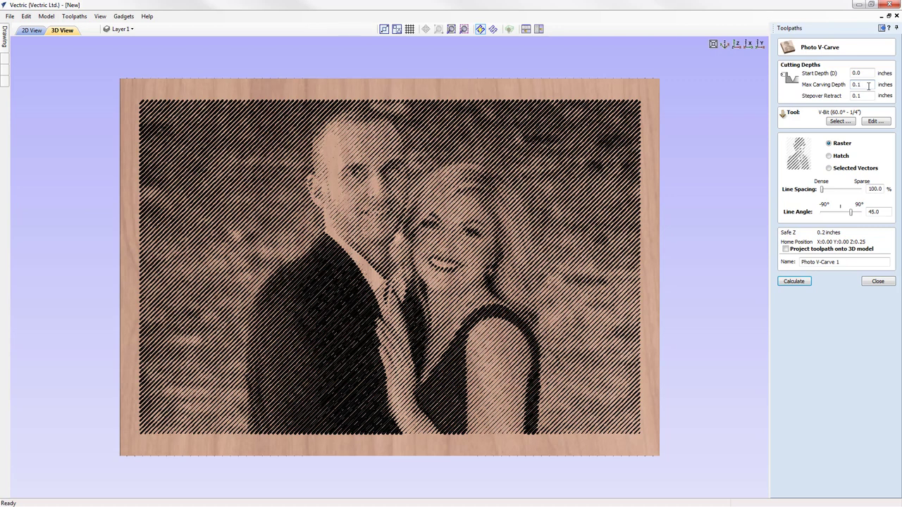
{"action": "left_click", "coordinate": [794, 282]}
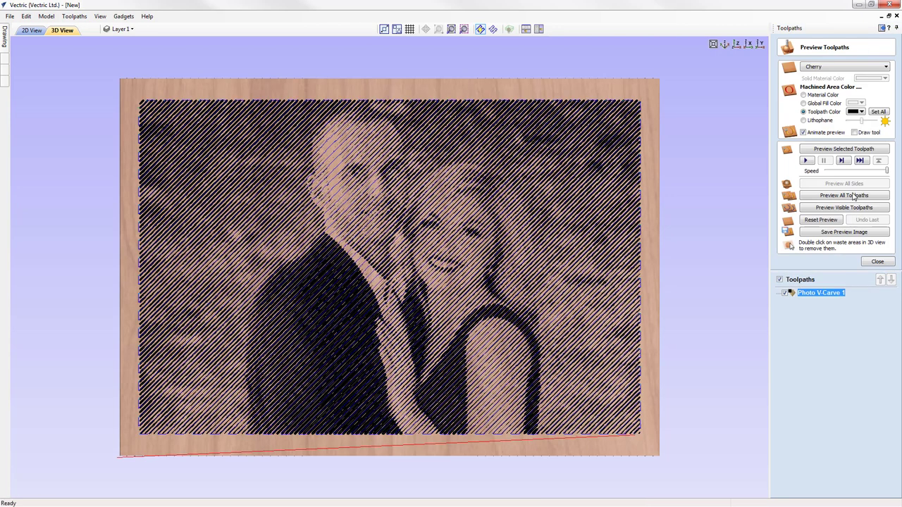
{"action": "left_click", "coordinate": [821, 220]}
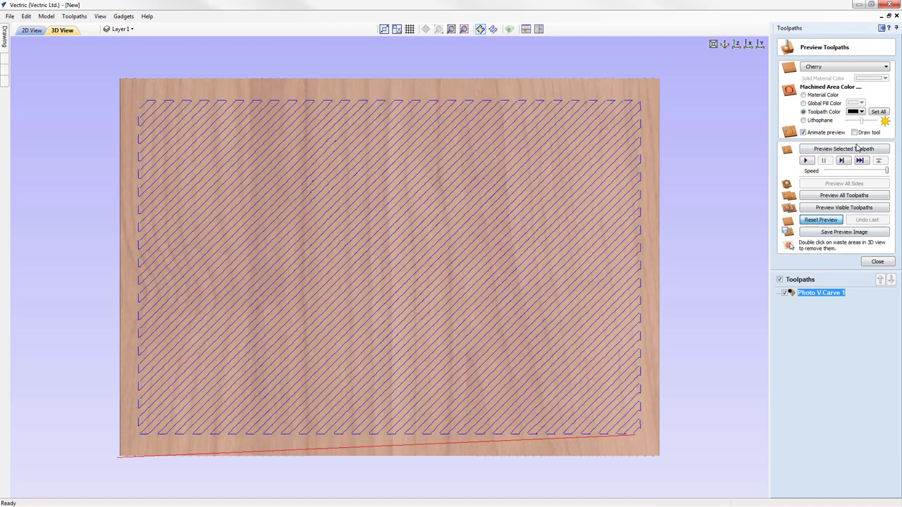
{"action": "left_click", "coordinate": [857, 149]}
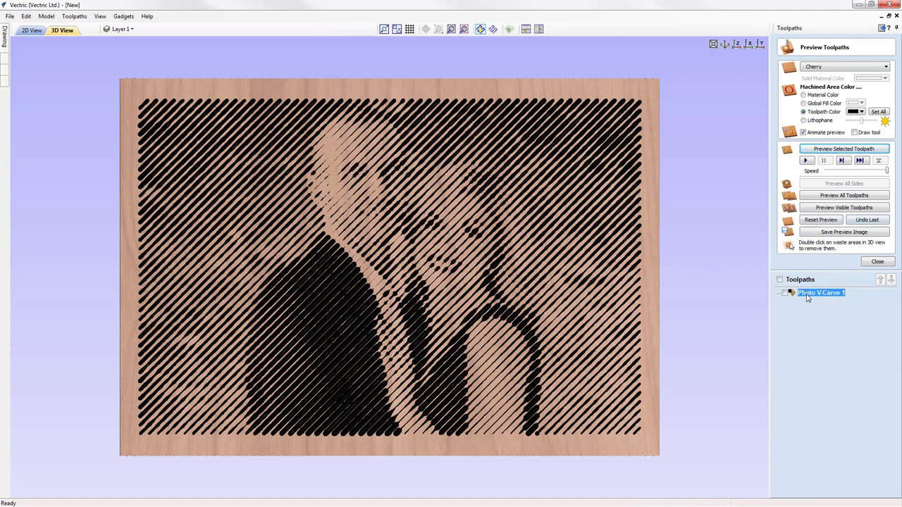
Edit Photo V-Carve 1 to a 0.05-inch max carving depth with the Hatch pattern, and recalculate it.
{"action": "mouse_move", "coordinate": [821, 296]}
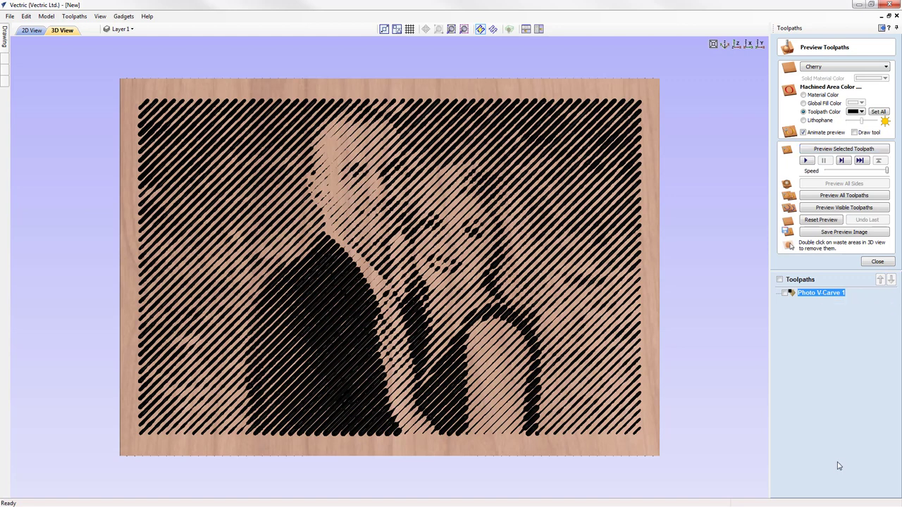
{"action": "double_click", "coordinate": [819, 293]}
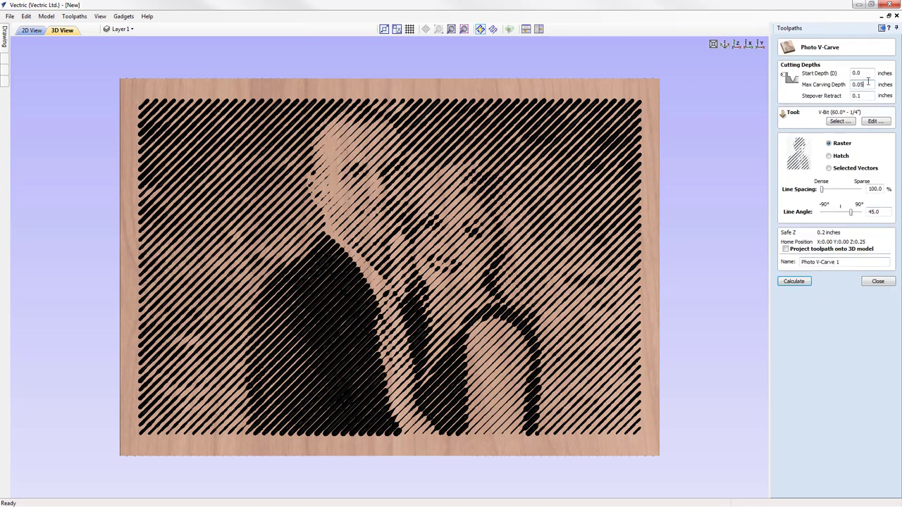
{"action": "left_click", "coordinate": [830, 156]}
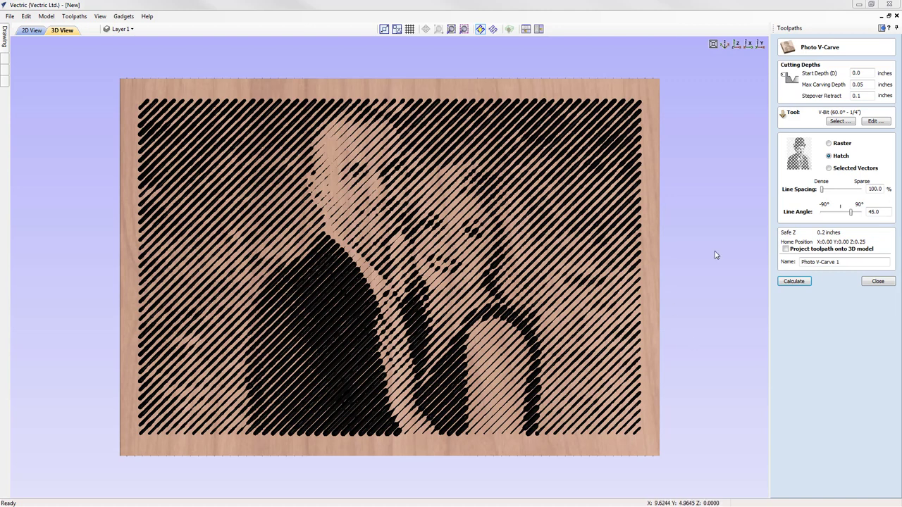
{"action": "left_click", "coordinate": [803, 282]}
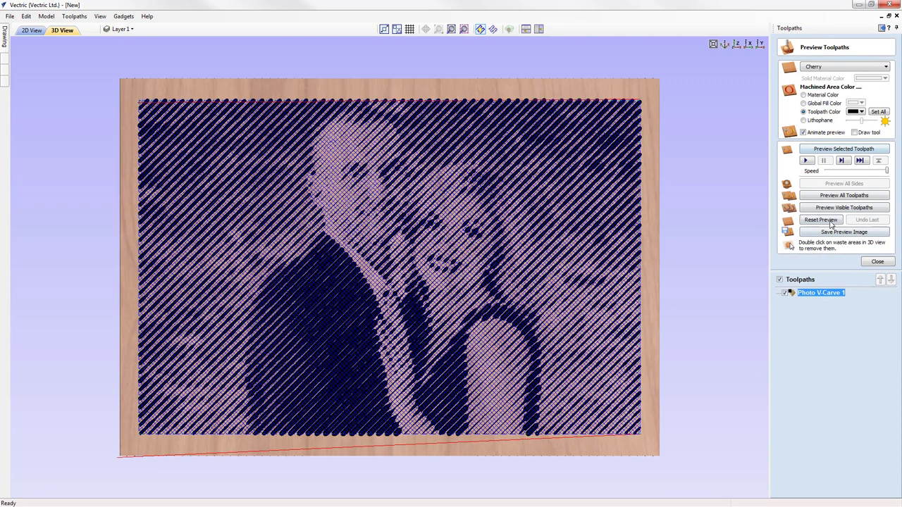
Preview the hatched toolpath on a reset block and inspect it at an angle and from straight above.
{"action": "left_click", "coordinate": [831, 222]}
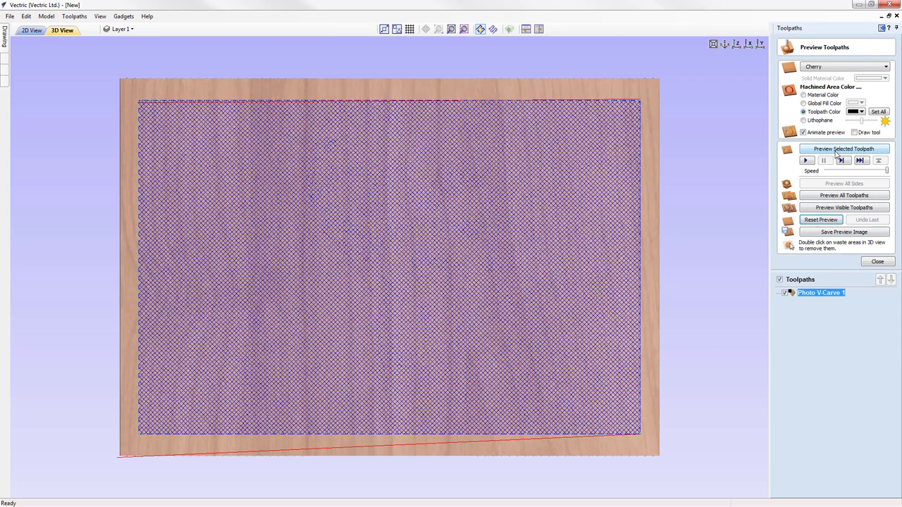
{"action": "left_click", "coordinate": [838, 149]}
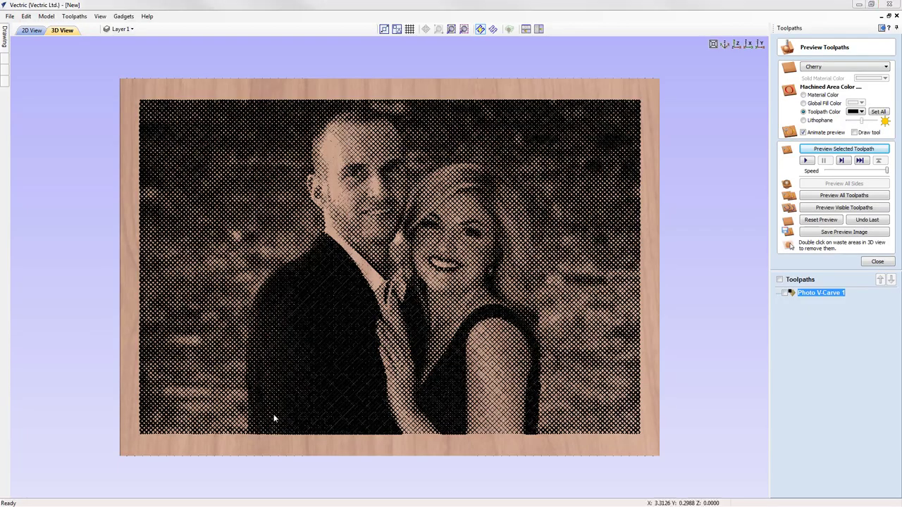
{"action": "left_click_drag", "start_coordinate": [273, 362], "coordinate": [311, 343]}
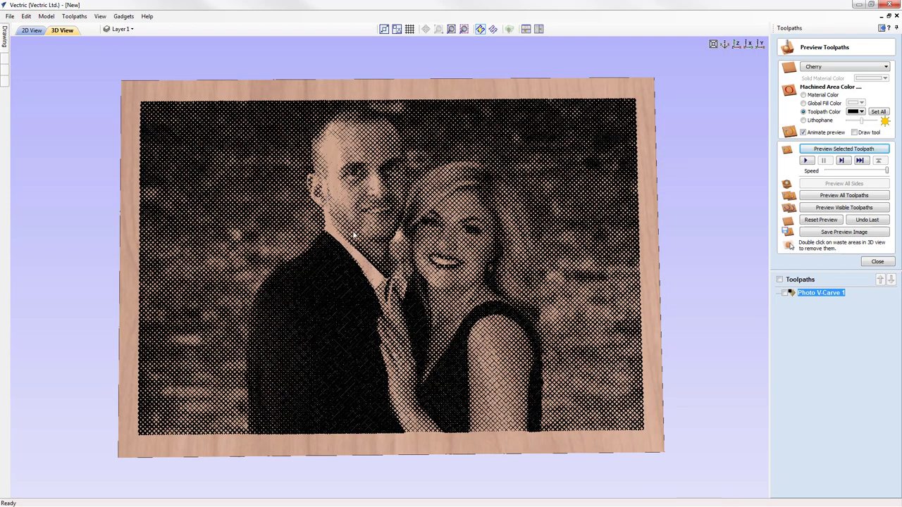
{"action": "left_click", "coordinate": [738, 43]}
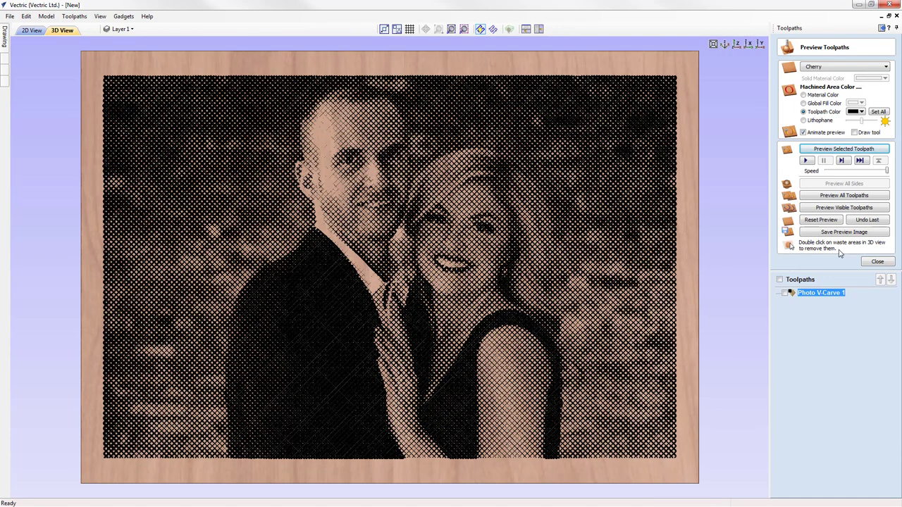
Reset the carving preview and change Photo V-Carve 1 from Hatch to Selected Vectors.
{"action": "left_click", "coordinate": [824, 221]}
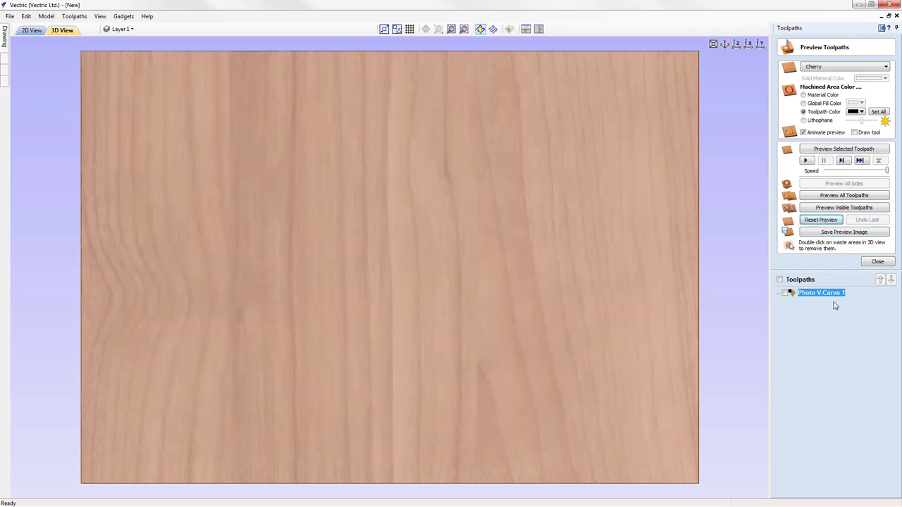
{"action": "double_click", "coordinate": [822, 293]}
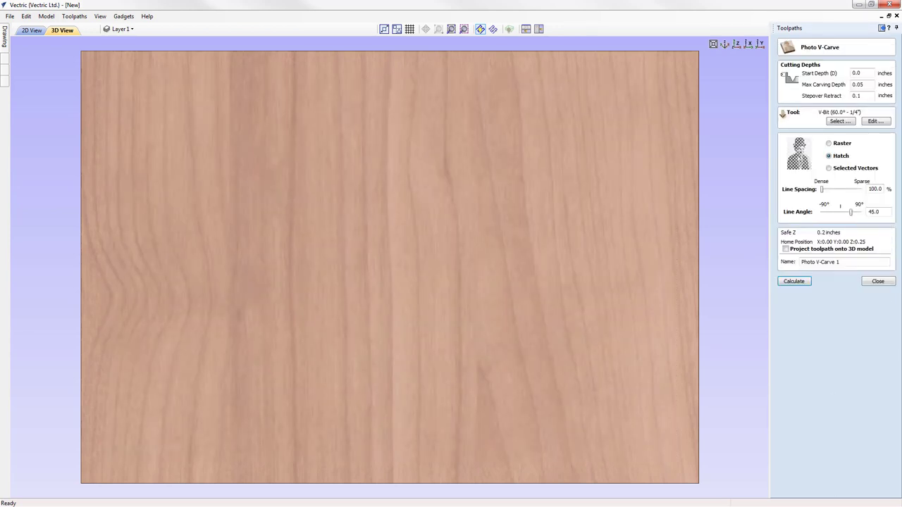
{"action": "left_click", "coordinate": [829, 169]}
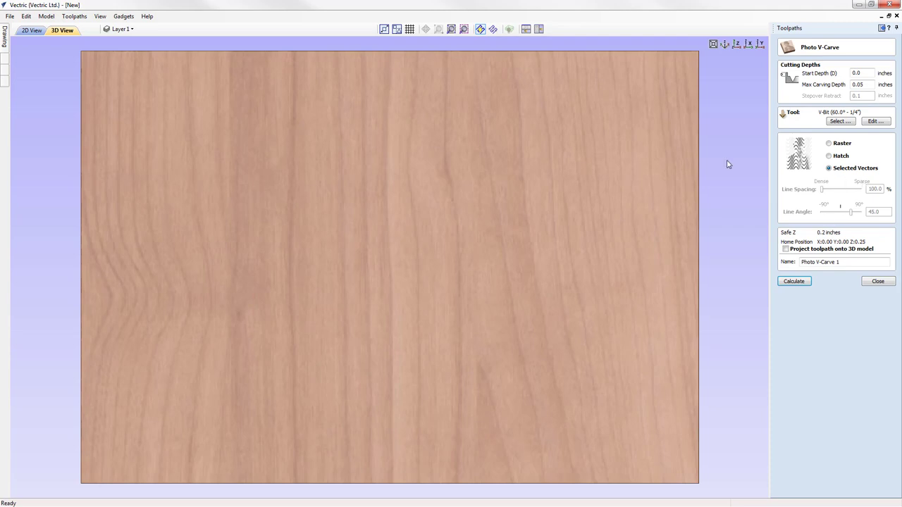
Create a wavy vector texture with 0.08-inch max spacing, 0.25-inch amplitude and 3.0-inch wavelength on layer Texture 2 in the 2D view.
{"action": "left_click", "coordinate": [881, 27]}
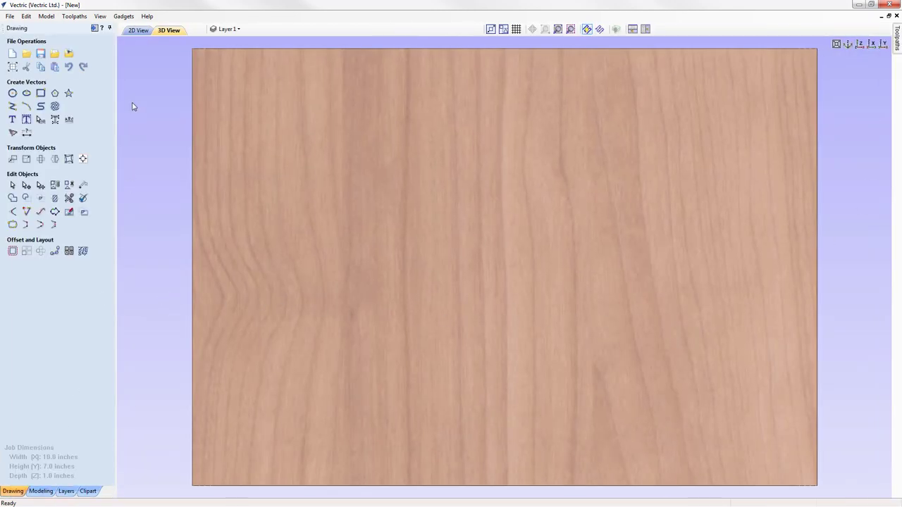
{"action": "left_click", "coordinate": [138, 31]}
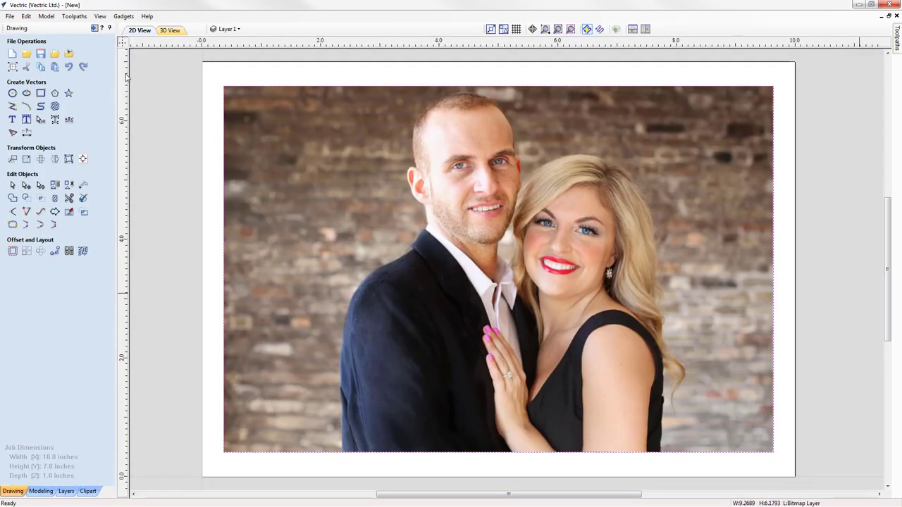
{"action": "left_click", "coordinate": [56, 107]}
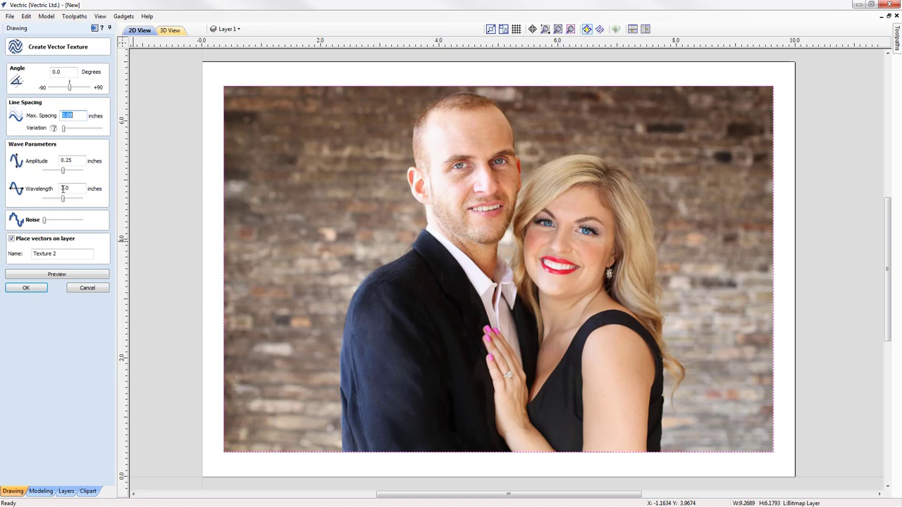
{"action": "left_click", "coordinate": [58, 274]}
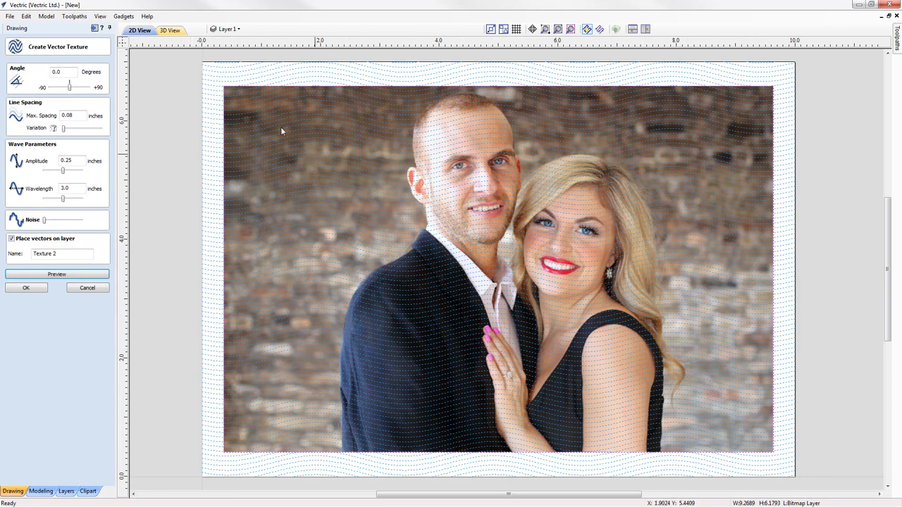
{"action": "left_click", "coordinate": [27, 289]}
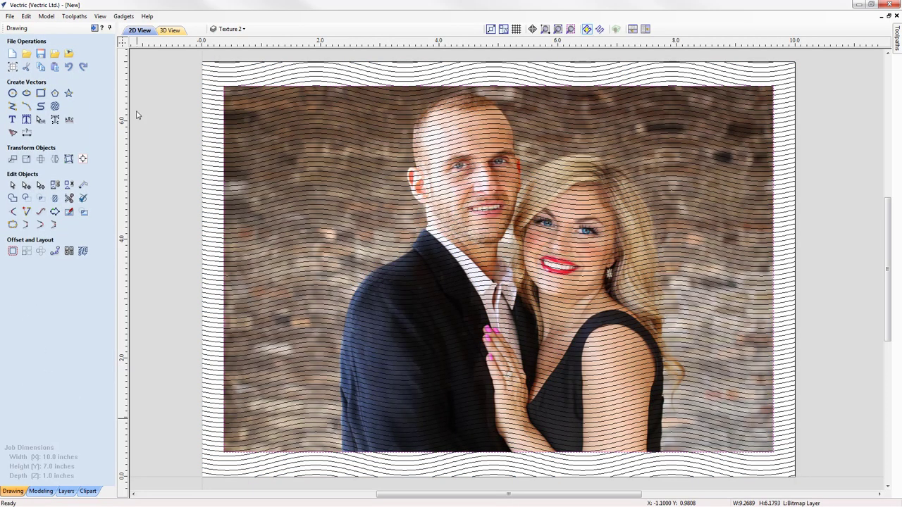
Select everything in the drawing, including the wave vectors, and calculate the Photo V-Carve 1 toolpath from the selection.
{"action": "left_click", "coordinate": [95, 28]}
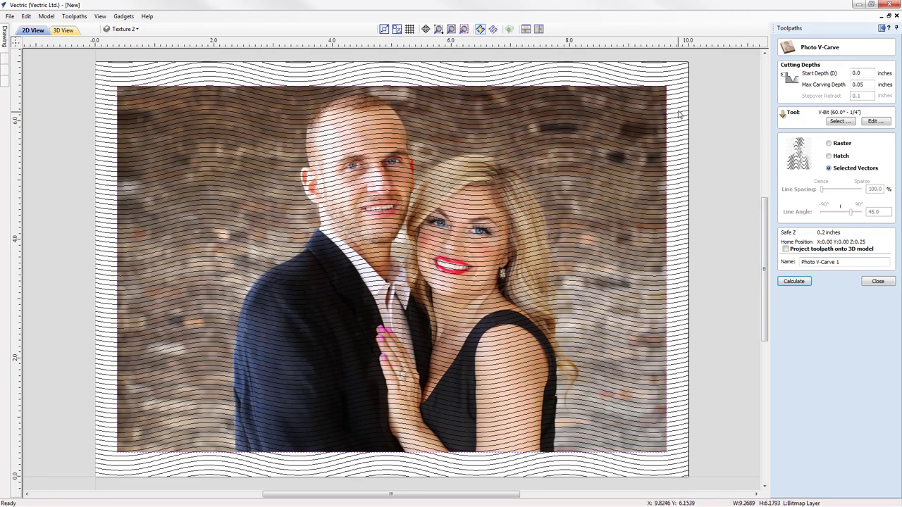
{"action": "key", "text": "ctrl+a"}
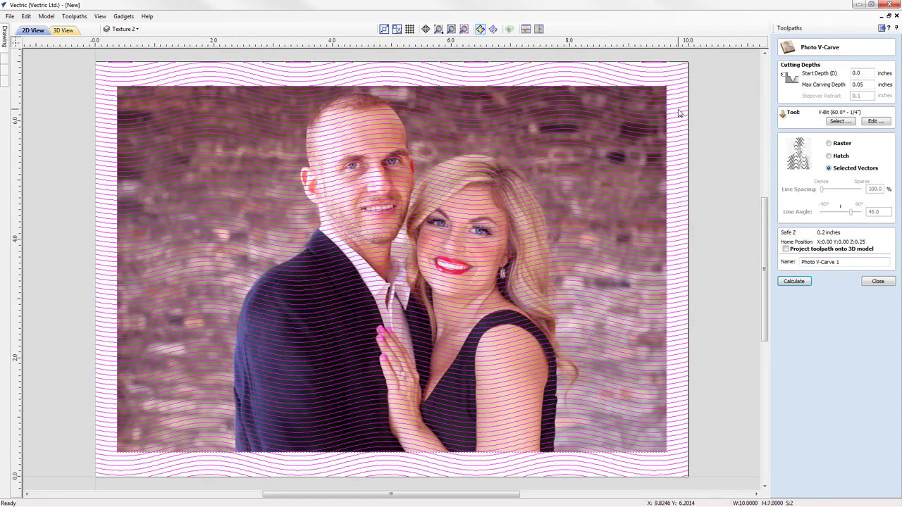
{"action": "left_click", "coordinate": [795, 282]}
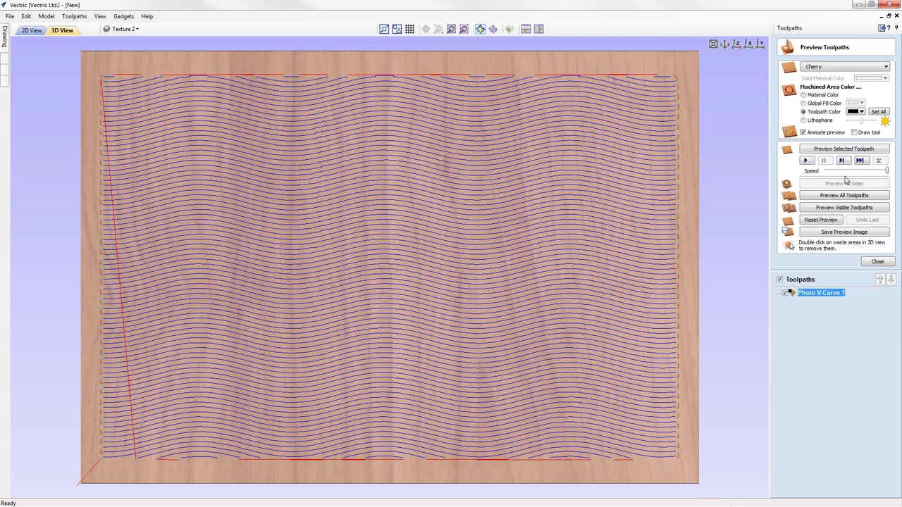
Preview the wavy toolpath's carving and tilt the block to inspect the cut lines.
{"action": "left_click", "coordinate": [843, 149]}
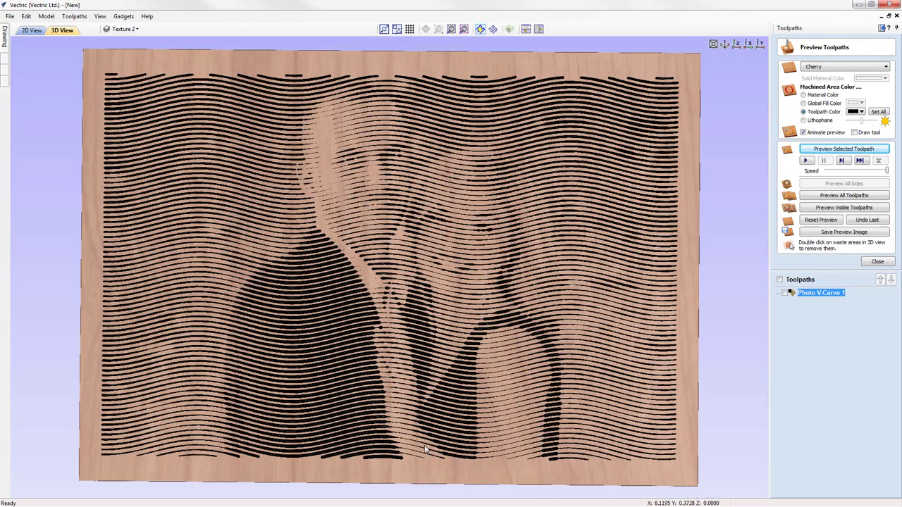
{"action": "mouse_move", "coordinate": [473, 461]}
{"action": "left_mouse_down"}
{"action": "mouse_move", "coordinate": [375, 373]}
{"action": "mouse_move", "coordinate": [513, 330]}
{"action": "mouse_move", "coordinate": [298, 277]}
{"action": "mouse_move", "coordinate": [395, 338]}
{"action": "mouse_move", "coordinate": [450, 317]}
{"action": "left_mouse_up"}
{"action": "left_click_drag", "start_coordinate": [371, 305], "coordinate": [370, 338]}
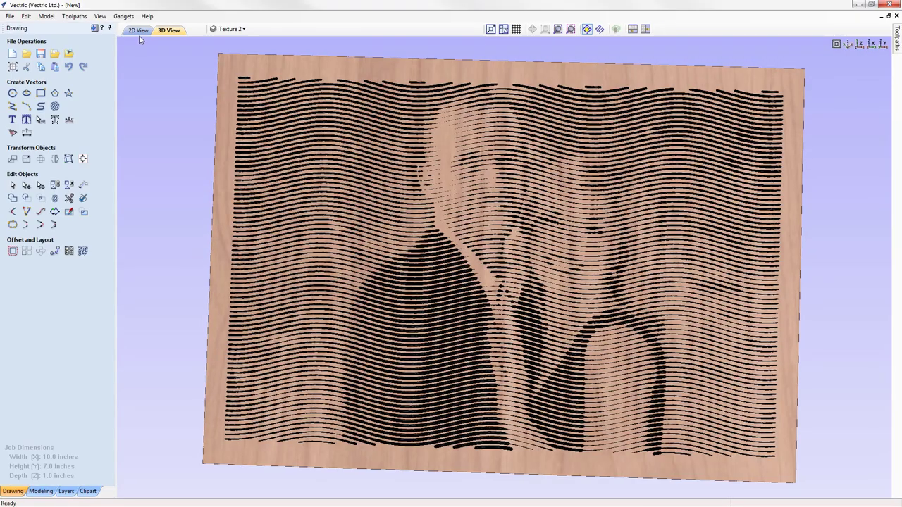
Draw a square-cornered rectangle about 9.21 by 6.15 inches along the photo's outline in the 2D view.
{"action": "left_click", "coordinate": [138, 30]}
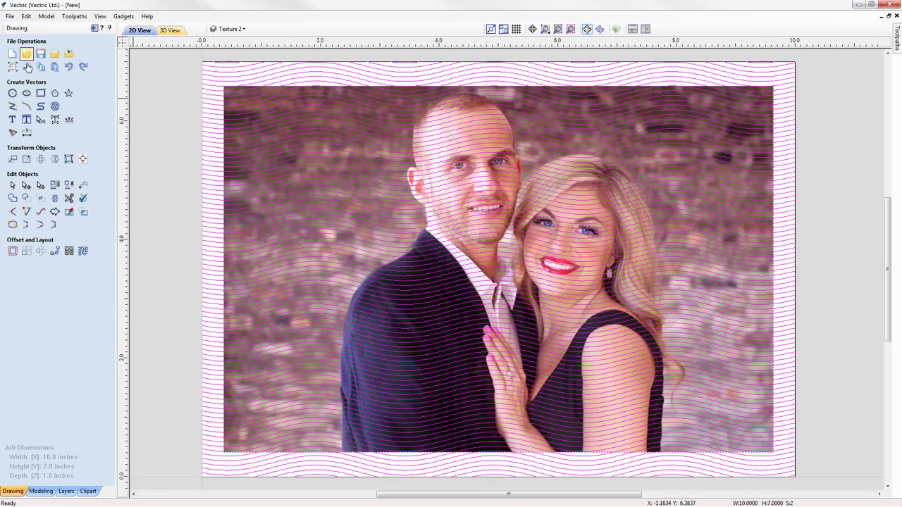
{"action": "left_click", "coordinate": [40, 93]}
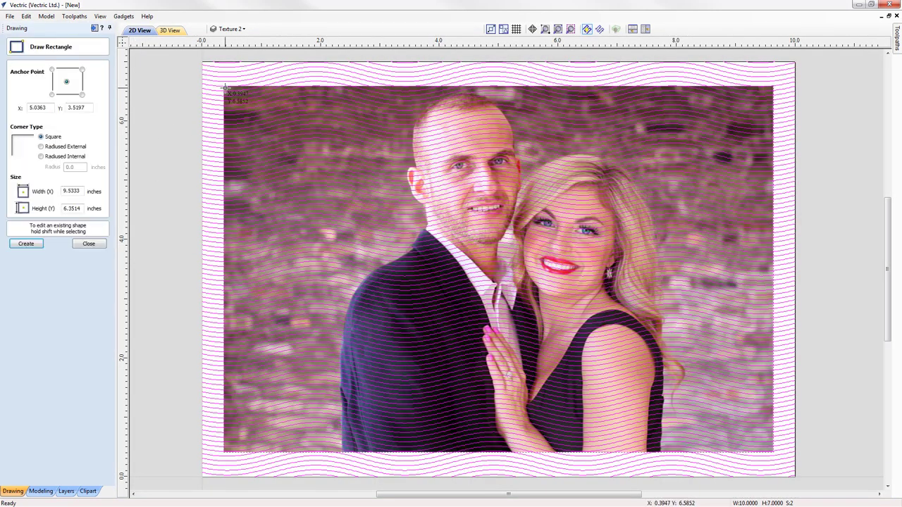
{"action": "left_click_drag", "start_coordinate": [227, 87], "coordinate": [773, 448]}
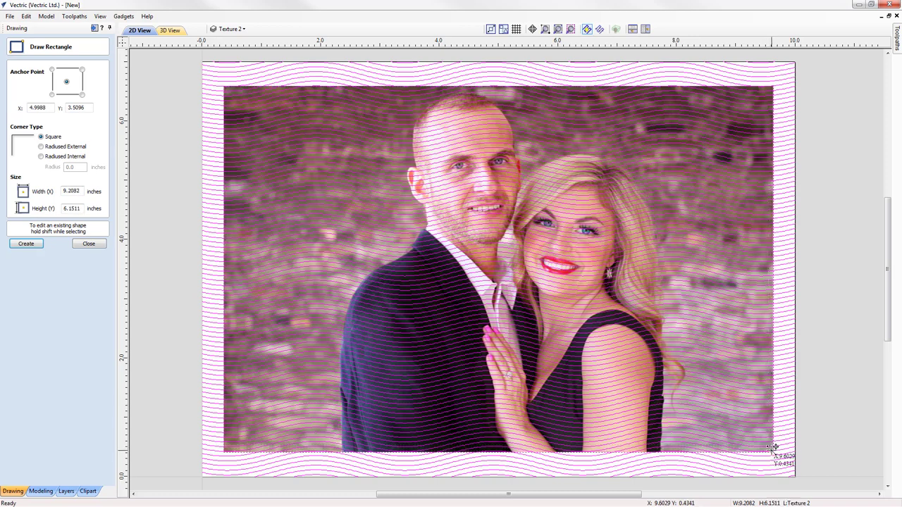
{"action": "left_click", "coordinate": [89, 244]}
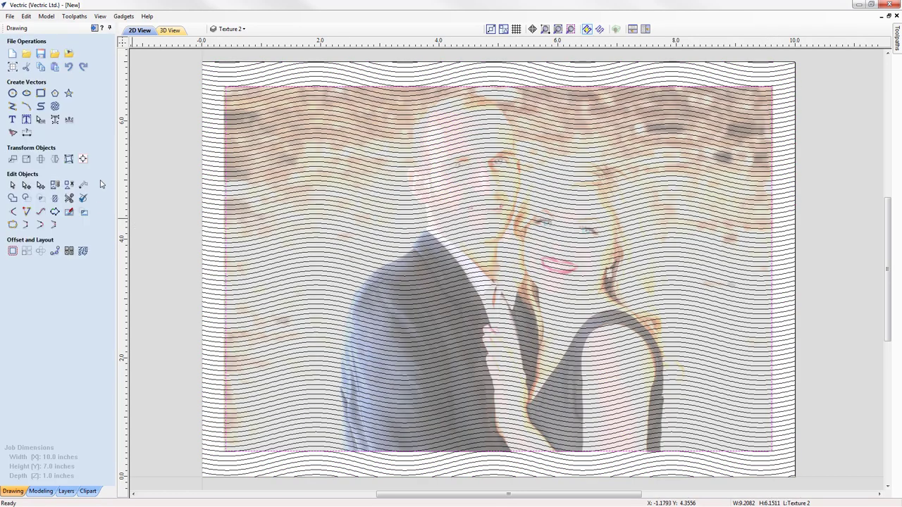
Calculate an outside 2D profile toolpath around the selected rectangle with a 1-inch cut depth and the 1/4-inch End Mill.
{"action": "left_click", "coordinate": [93, 29]}
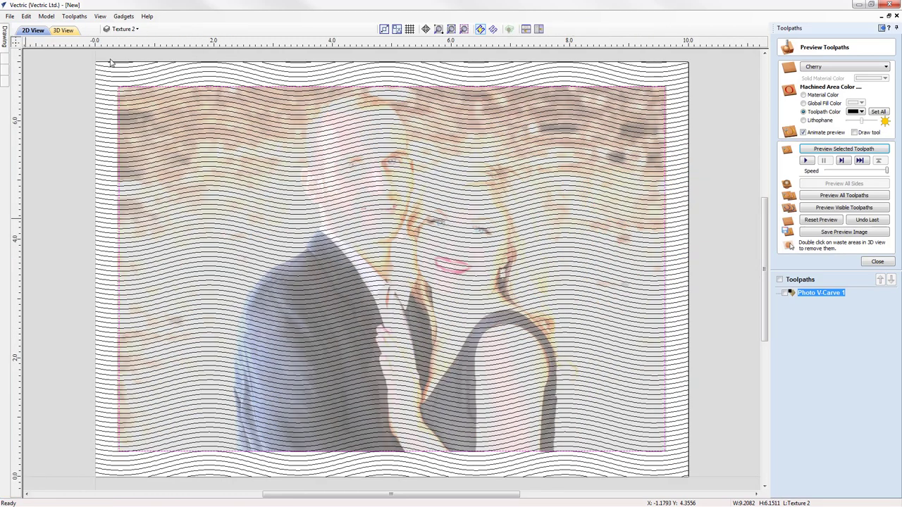
{"action": "left_click", "coordinate": [890, 266]}
{"action": "left_click", "coordinate": [792, 99]}
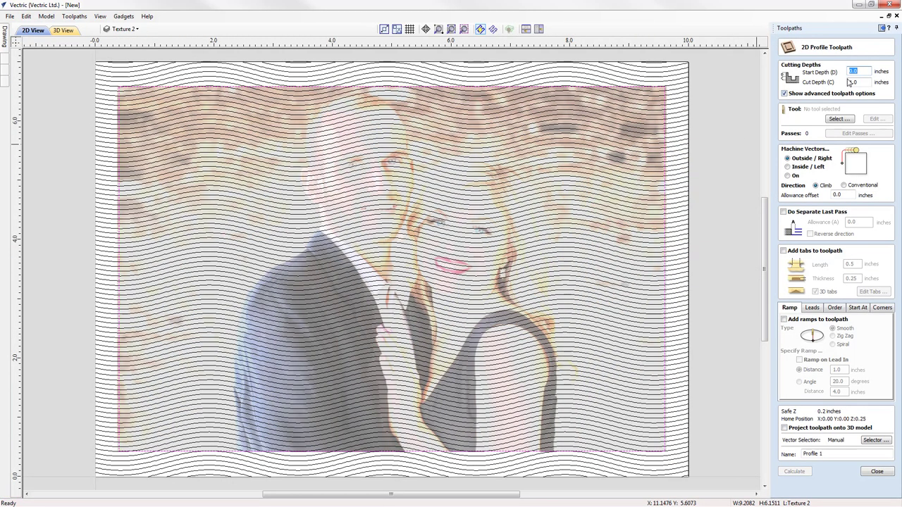
{"action": "key", "text": "Tab"}
{"action": "left_click", "coordinate": [838, 119]}
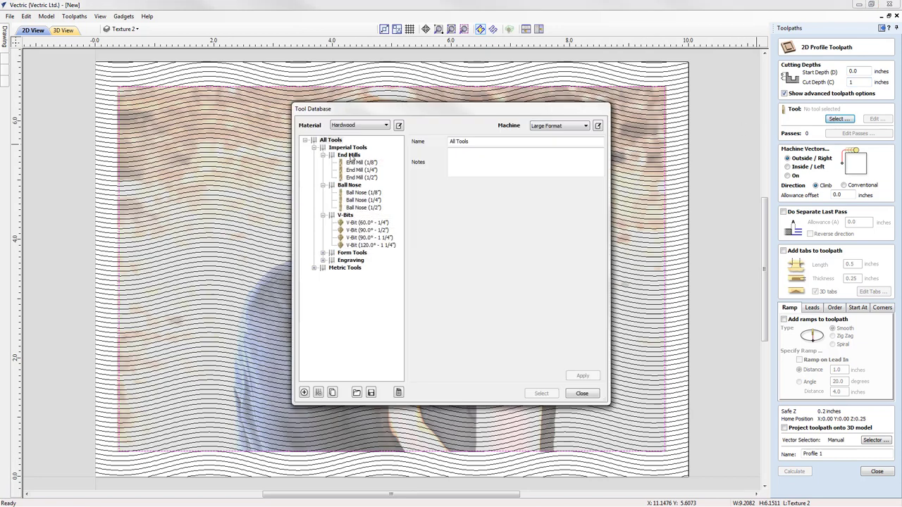
{"action": "left_click", "coordinate": [363, 169]}
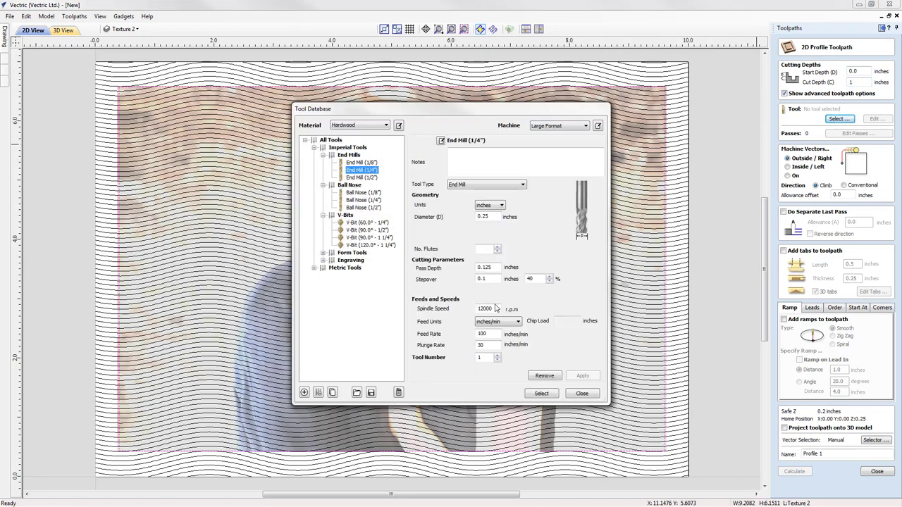
{"action": "left_click", "coordinate": [540, 395]}
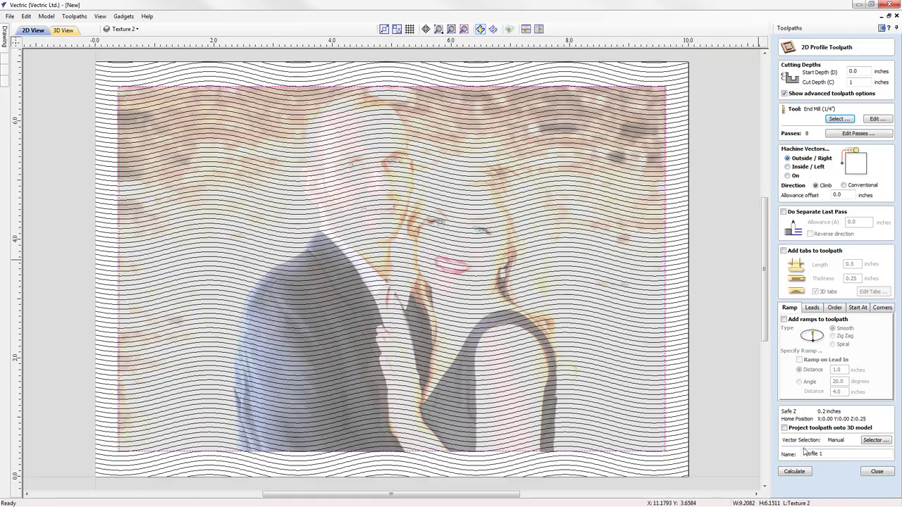
{"action": "left_click", "coordinate": [797, 474]}
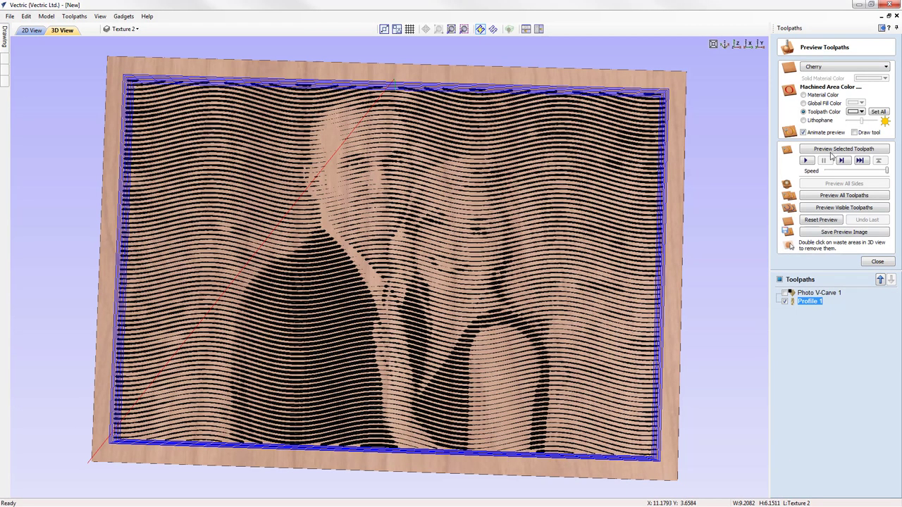
Preview the Profile 1 cutout, removing the surrounding waste to inspect the carved photo from above, and reset the preview.
{"action": "left_click", "coordinate": [834, 150]}
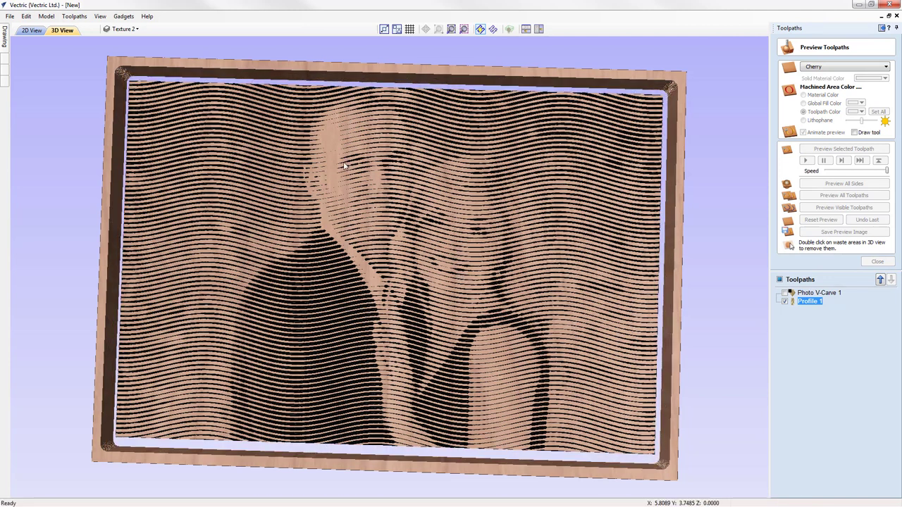
{"action": "double_click", "coordinate": [547, 84]}
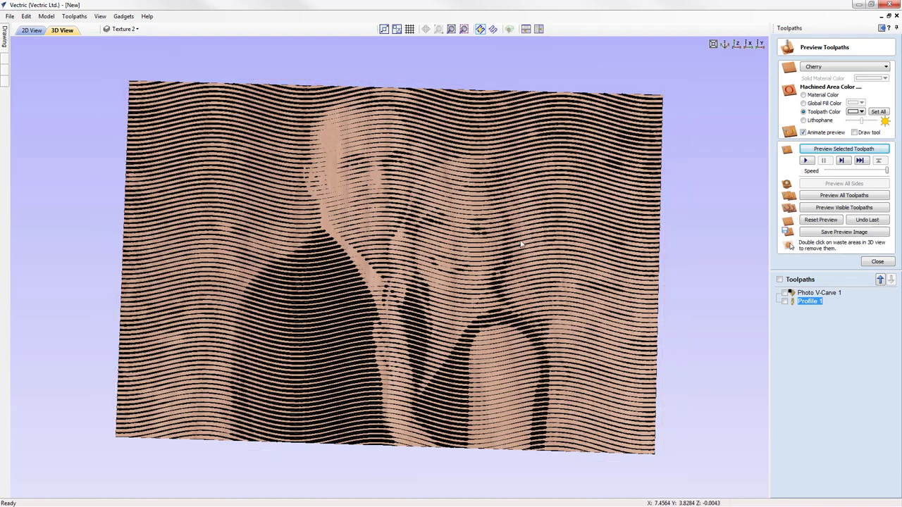
{"action": "left_click_drag", "start_coordinate": [547, 84], "coordinate": [404, 277]}
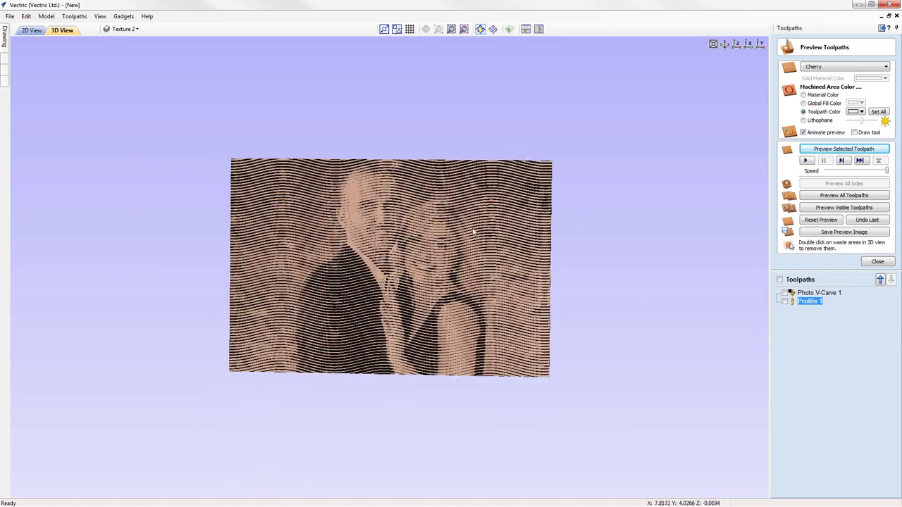
{"action": "left_click", "coordinate": [737, 45]}
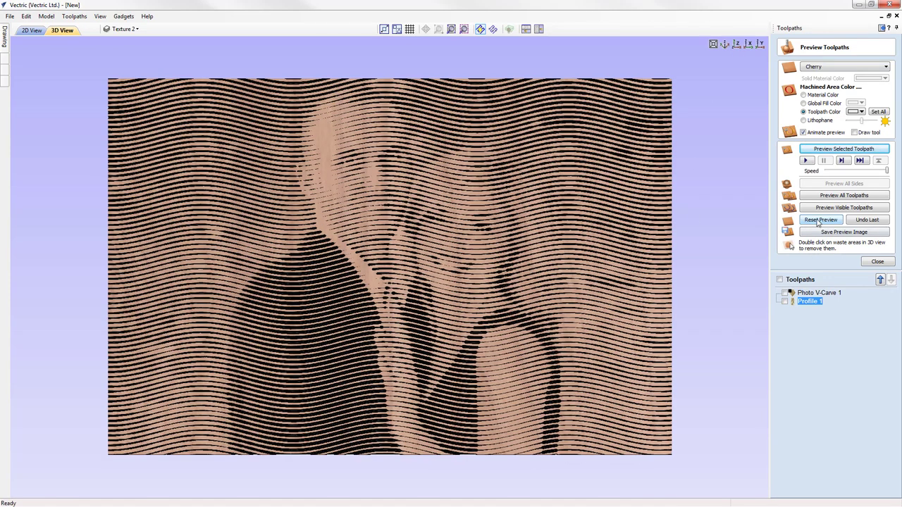
{"action": "left_click", "coordinate": [819, 220]}
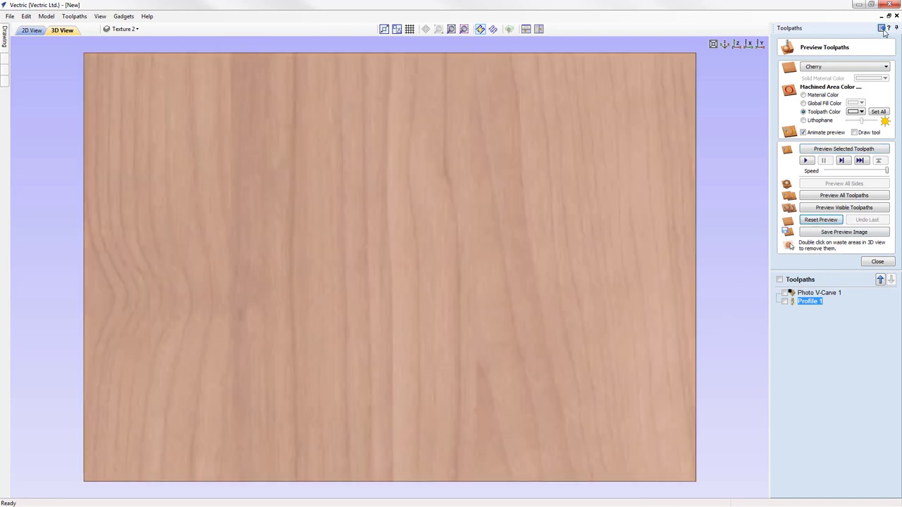
Hide the Texture 2 layer in the 2D view and make Layer 1 the active layer.
{"action": "left_click", "coordinate": [882, 29]}
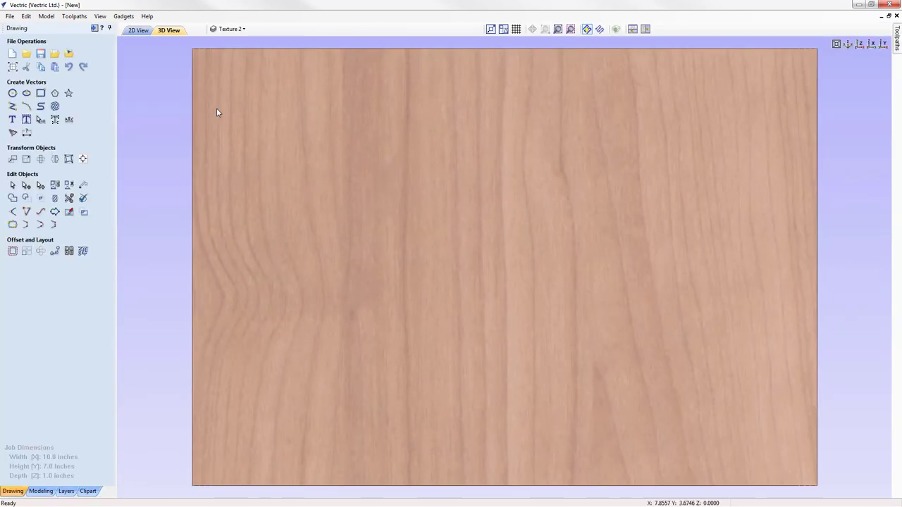
{"action": "left_click", "coordinate": [138, 31]}
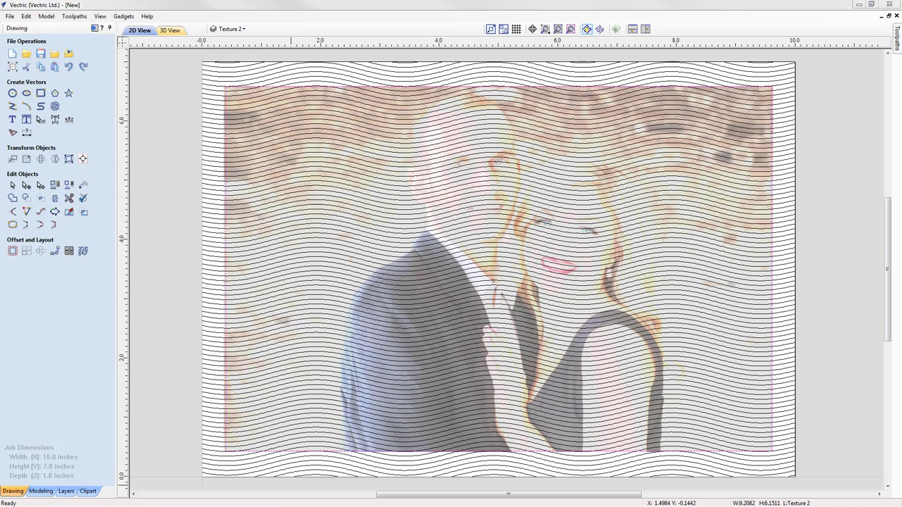
{"action": "left_click", "coordinate": [234, 29]}
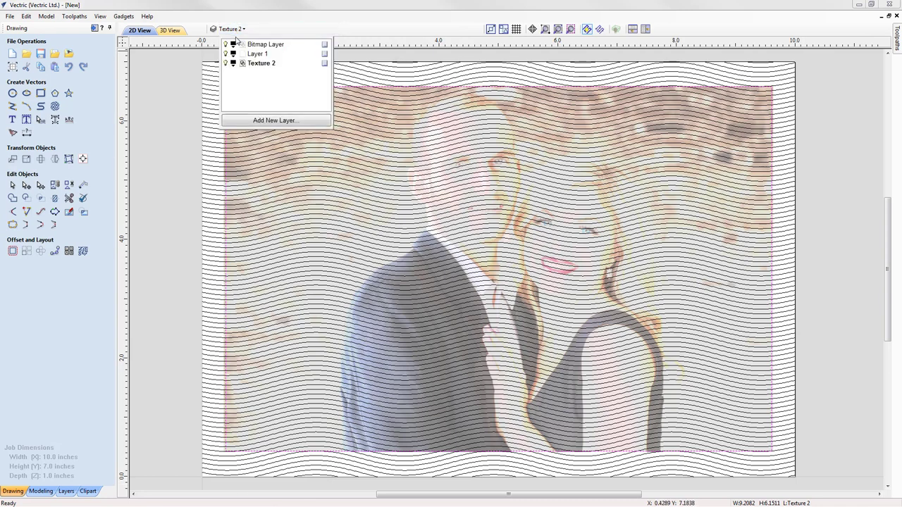
{"action": "left_click", "coordinate": [225, 63]}
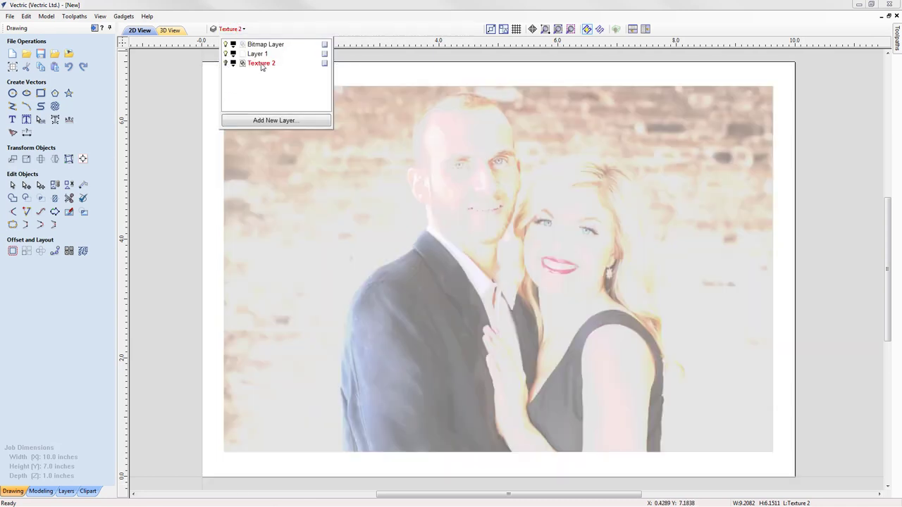
{"action": "left_click", "coordinate": [259, 55]}
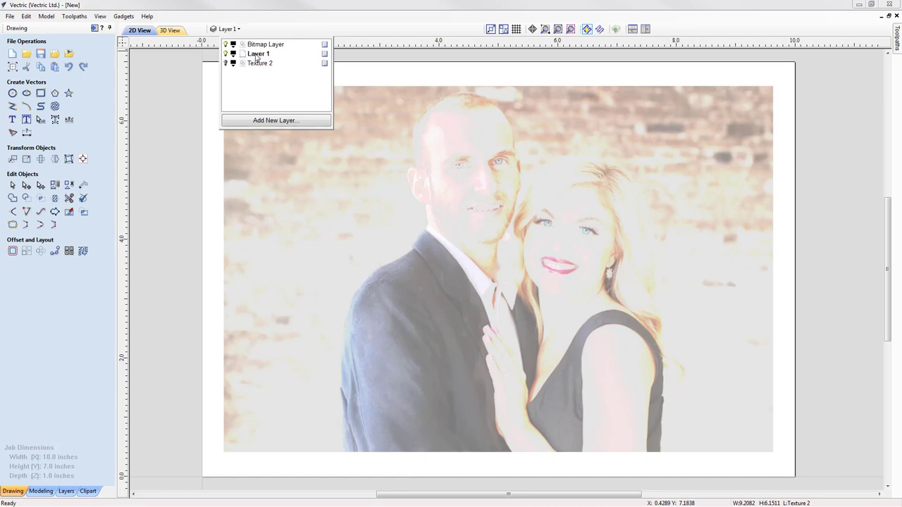
{"action": "left_click", "coordinate": [172, 150]}
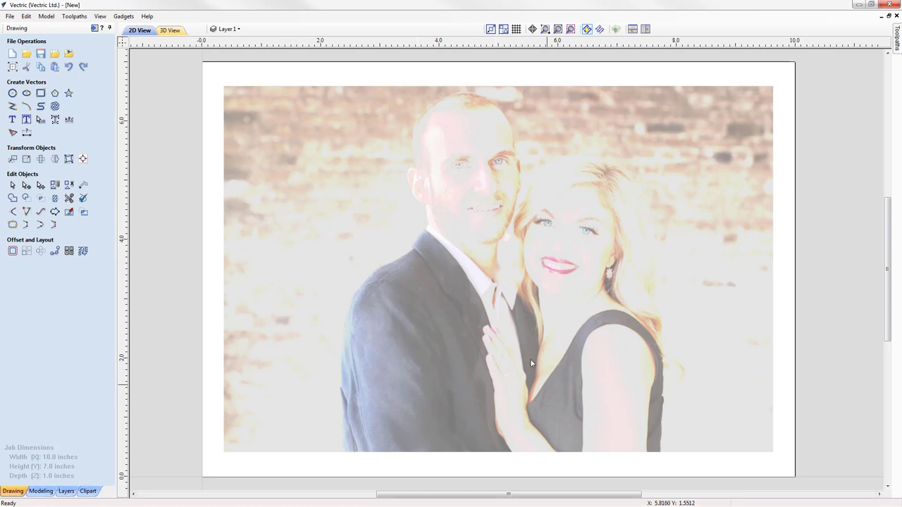
Add the heart-shaped Panel20 from the 2D Vectors clipart folder to the drawing.
{"action": "left_click", "coordinate": [89, 491]}
{"action": "left_click", "coordinate": [21, 87]}
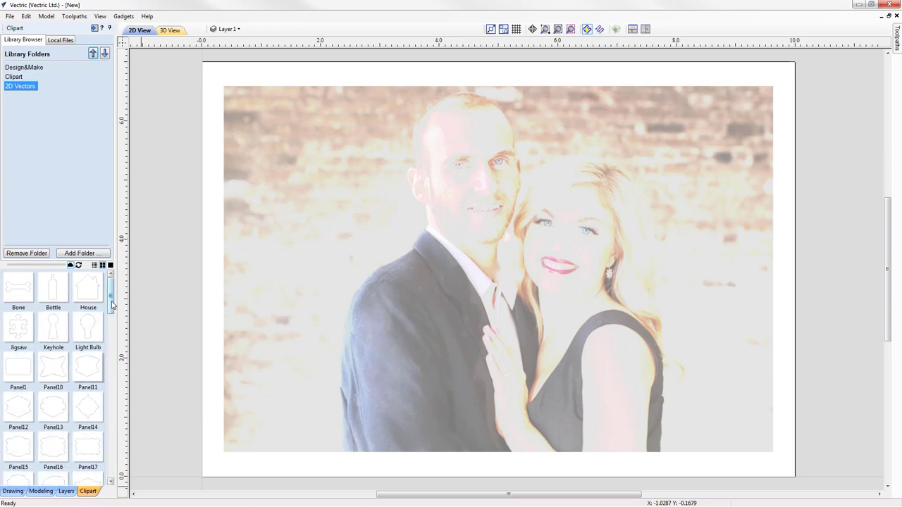
{"action": "scroll", "coordinate": [112, 303], "scroll_direction": "down", "scroll_amount": 3}
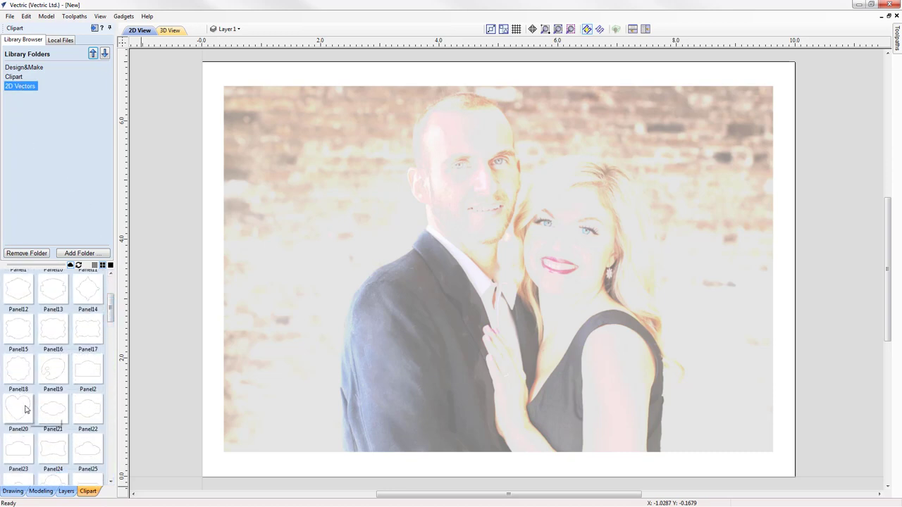
{"action": "left_click_drag", "start_coordinate": [22, 411], "coordinate": [275, 487]}
{"action": "left_click", "coordinate": [829, 189]}
{"action": "scroll", "coordinate": [818, 190], "scroll_direction": "down", "scroll_amount": 5}
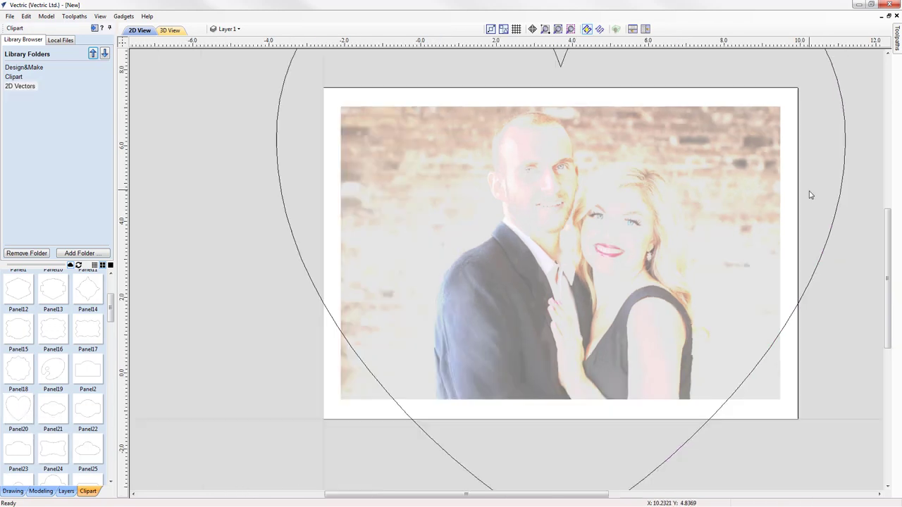
Scale the heart down to about 1.11 by 1.11 inches and place it over the woman's hand on the man's chest.
{"action": "left_click", "coordinate": [575, 126]}
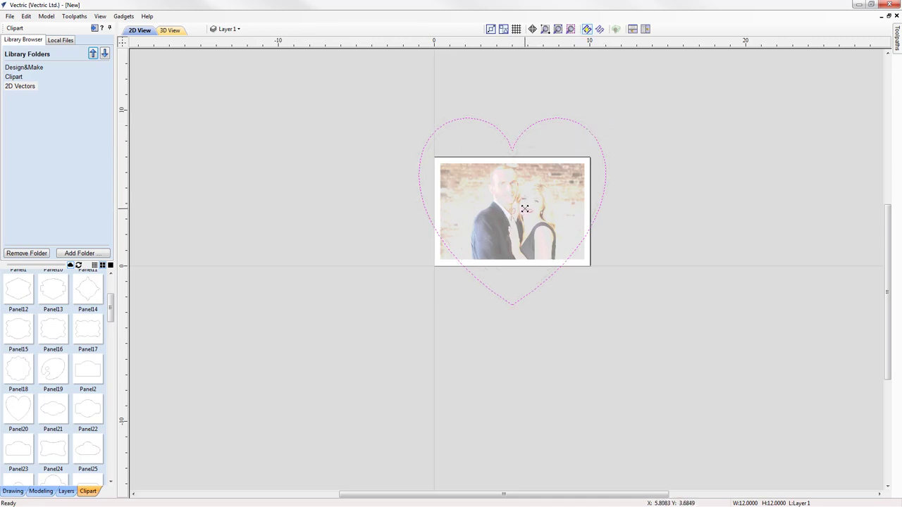
{"action": "key", "text": "ctrl+z"}
{"action": "scroll", "coordinate": [490, 244], "scroll_direction": "up", "scroll_amount": 4}
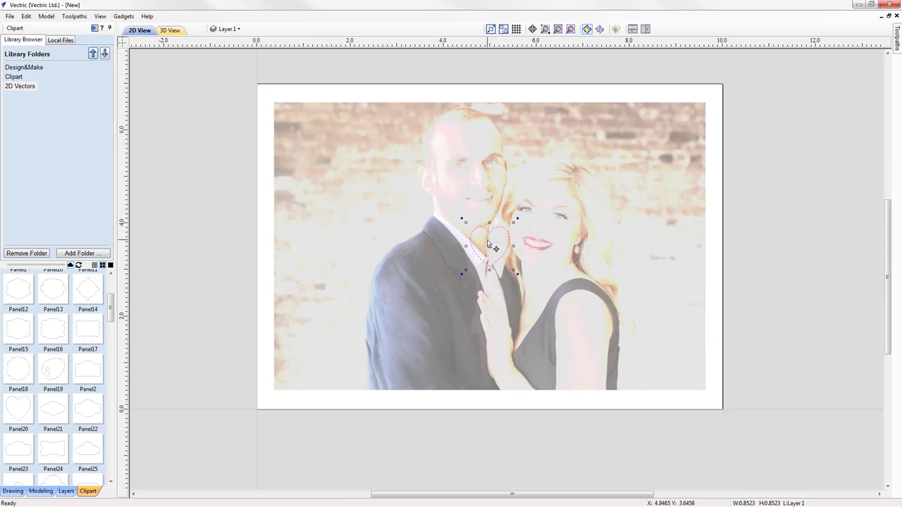
{"action": "left_click_drag", "start_coordinate": [492, 242], "coordinate": [533, 298]}
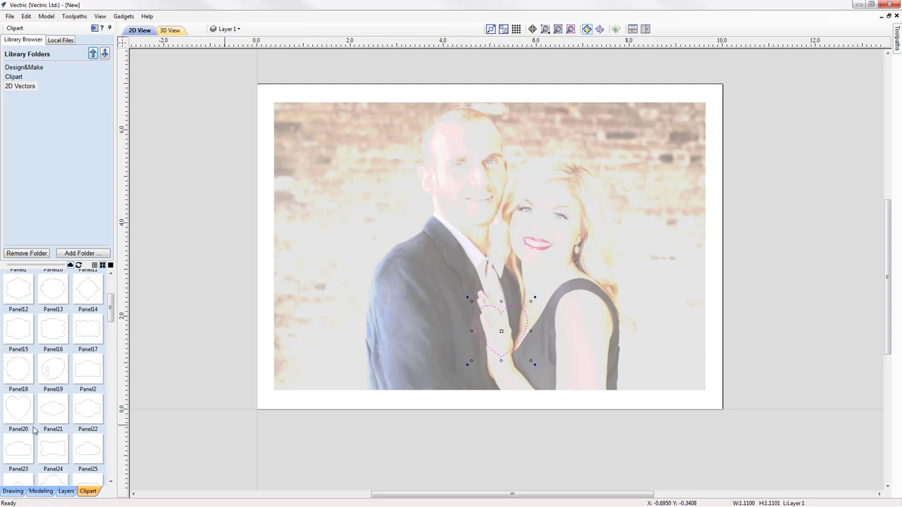
Offset the heart outwards repeatedly by 0.05 inches with sharp corners, each time from the newest copy, until the concentric hearts cover the photo.
{"action": "left_click", "coordinate": [13, 491]}
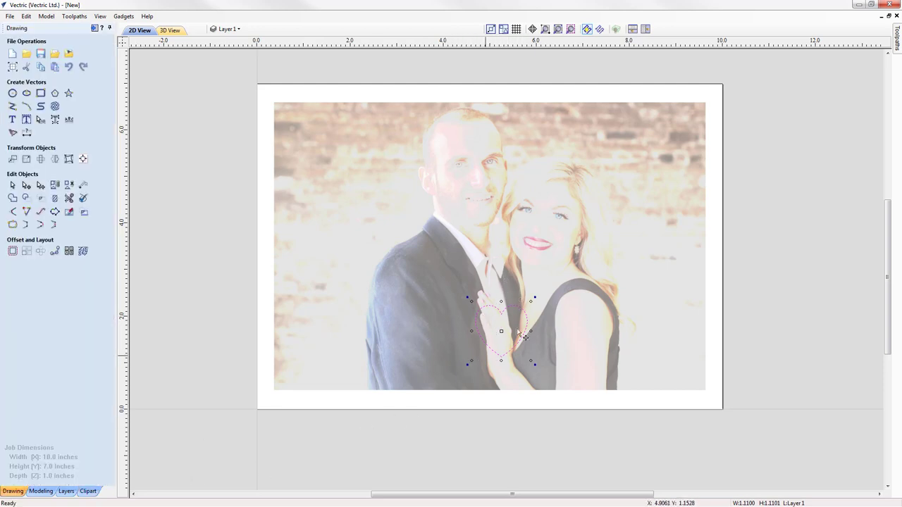
{"action": "key", "text": "Escape"}
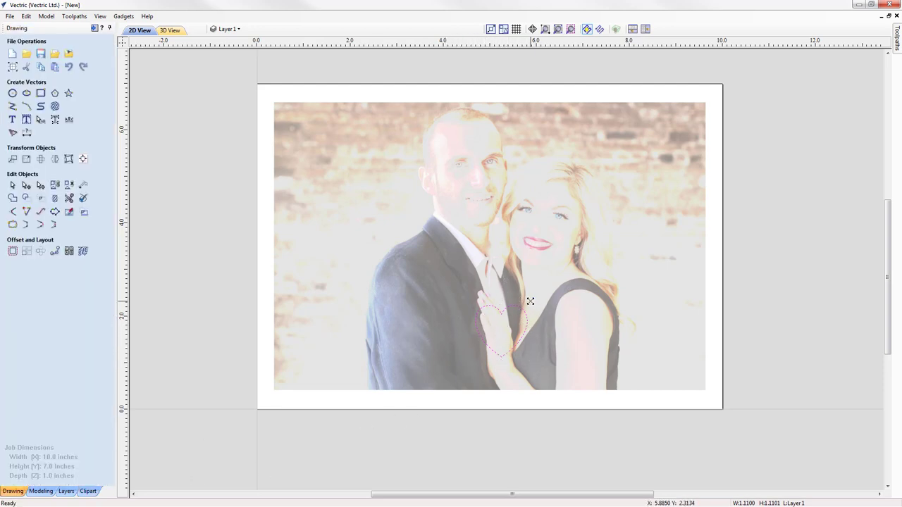
{"action": "left_click", "coordinate": [528, 302]}
{"action": "left_click", "coordinate": [12, 251]}
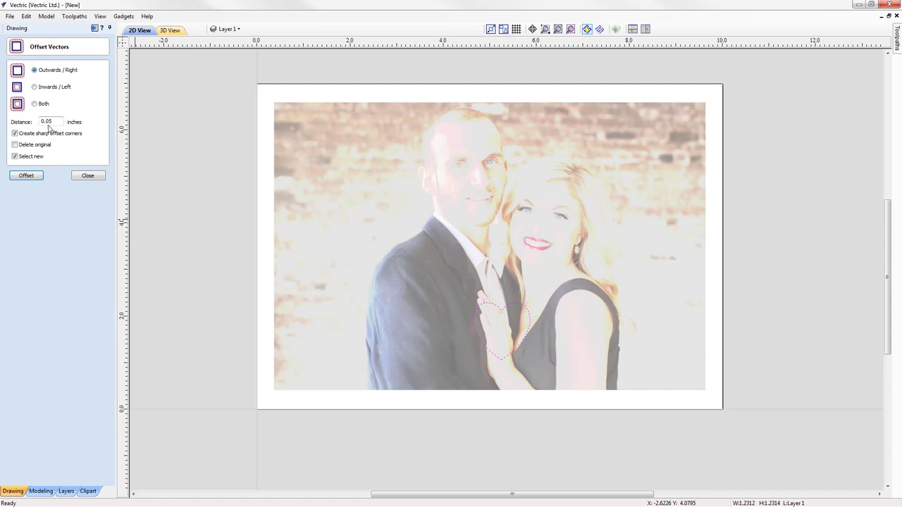
{"action": "left_click", "coordinate": [27, 176]}
{"action": "left_click", "coordinate": [26, 175]}
{"action": "left_click", "coordinate": [26, 176]}
{"action": "left_click", "coordinate": [26, 176]}
{"action": "left_click", "coordinate": [26, 176]}
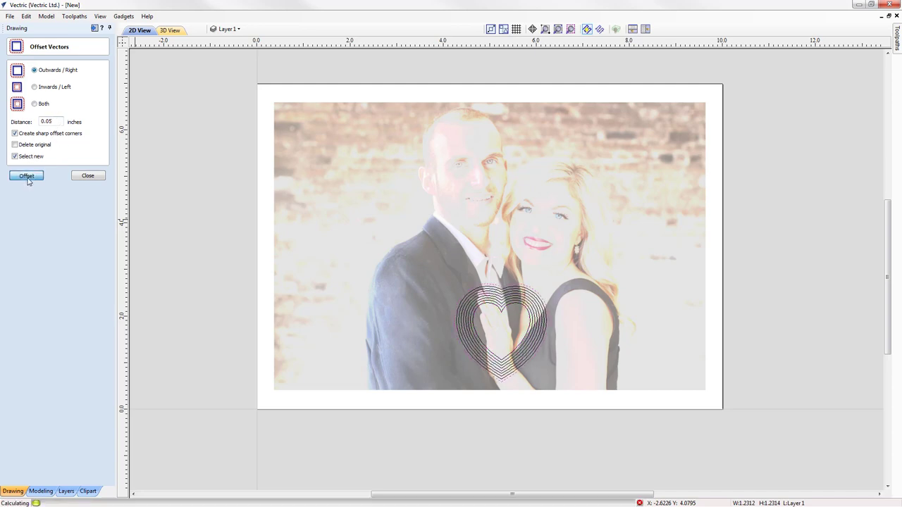
{"action": "left_click", "coordinate": [26, 176]}
{"action": "left_click", "coordinate": [26, 176]}
{"action": "left_click", "coordinate": [26, 176]}
{"action": "left_click", "coordinate": [26, 175]}
{"action": "left_click", "coordinate": [26, 176]}
{"action": "left_click", "coordinate": [26, 175]}
{"action": "left_click", "coordinate": [26, 175]}
{"action": "left_click", "coordinate": [26, 175]}
{"action": "left_click", "coordinate": [26, 175]}
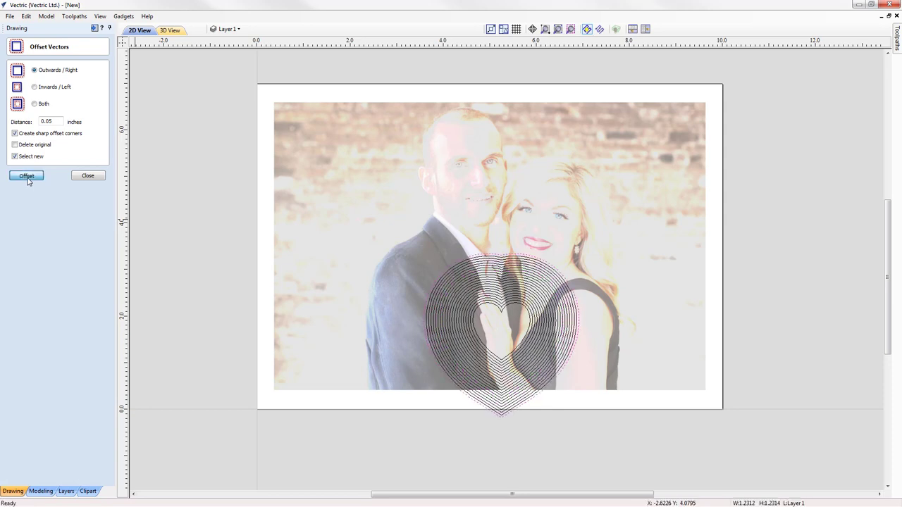
{"action": "left_click", "coordinate": [26, 175]}
{"action": "left_click", "coordinate": [26, 176]}
{"action": "left_click", "coordinate": [28, 178]}
{"action": "left_click", "coordinate": [27, 179]}
{"action": "left_click", "coordinate": [28, 178]}
{"action": "left_click", "coordinate": [28, 178]}
{"action": "left_click", "coordinate": [28, 178]}
{"action": "left_click", "coordinate": [27, 178]}
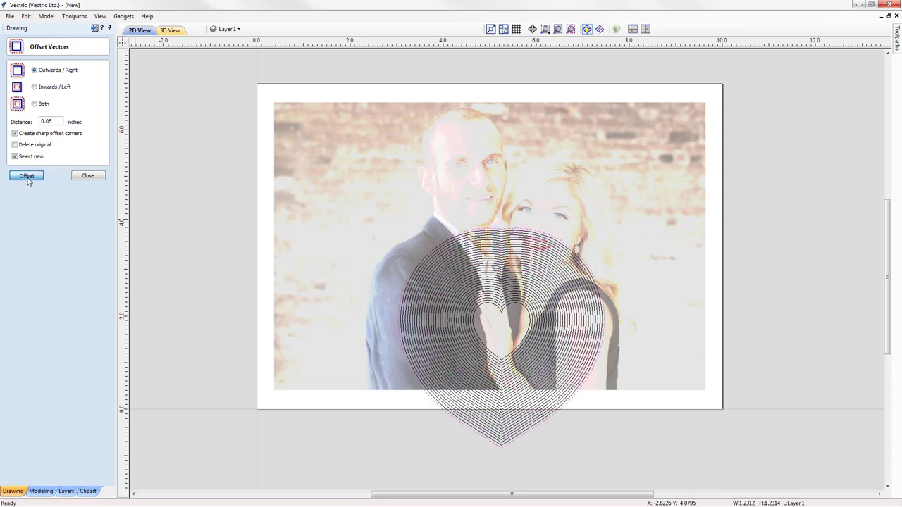
{"action": "left_click", "coordinate": [28, 178]}
{"action": "left_click", "coordinate": [28, 178]}
{"action": "left_click", "coordinate": [27, 178]}
{"action": "left_click", "coordinate": [27, 178]}
{"action": "left_click", "coordinate": [27, 178]}
{"action": "left_click", "coordinate": [28, 178]}
{"action": "left_click", "coordinate": [27, 179]}
{"action": "left_click", "coordinate": [27, 178]}
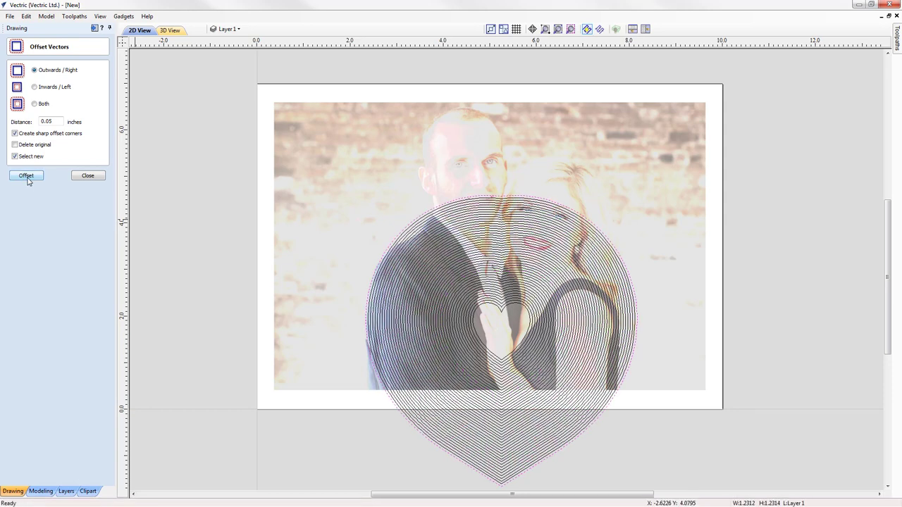
{"action": "left_click", "coordinate": [27, 178]}
{"action": "left_click", "coordinate": [28, 178]}
{"action": "left_click", "coordinate": [28, 179]}
{"action": "left_click", "coordinate": [27, 179]}
{"action": "left_click", "coordinate": [27, 179]}
{"action": "left_click", "coordinate": [27, 179]}
{"action": "left_click", "coordinate": [28, 179]}
{"action": "left_click", "coordinate": [27, 179]}
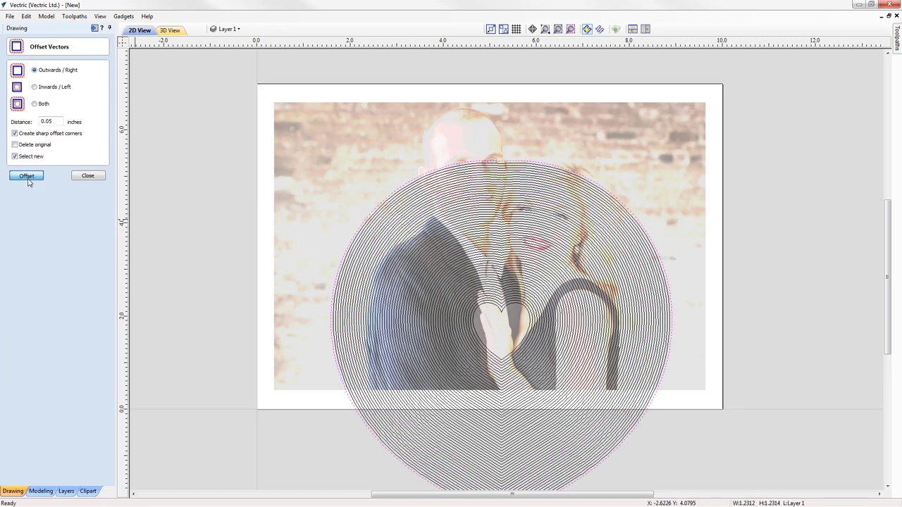
{"action": "left_click", "coordinate": [28, 180]}
{"action": "left_click", "coordinate": [28, 181]}
{"action": "left_click", "coordinate": [28, 180]}
{"action": "left_click", "coordinate": [29, 180]}
{"action": "left_click", "coordinate": [28, 180]}
{"action": "left_click", "coordinate": [28, 180]}
{"action": "left_click", "coordinate": [28, 180]}
{"action": "left_click", "coordinate": [28, 180]}
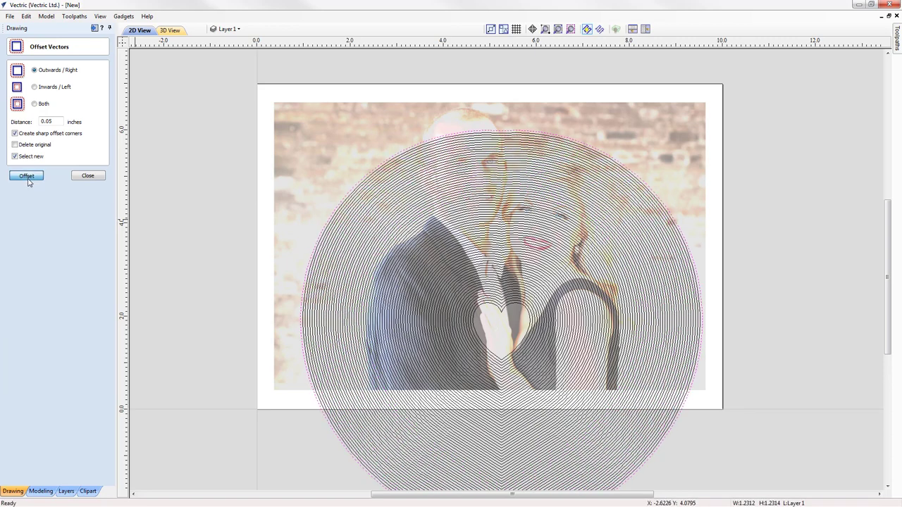
{"action": "left_click", "coordinate": [28, 180]}
{"action": "left_click", "coordinate": [28, 181]}
{"action": "left_click", "coordinate": [28, 180]}
{"action": "left_click", "coordinate": [28, 181]}
{"action": "left_click", "coordinate": [28, 180]}
{"action": "left_click", "coordinate": [29, 180]}
{"action": "left_click", "coordinate": [28, 180]}
{"action": "left_click", "coordinate": [29, 180]}
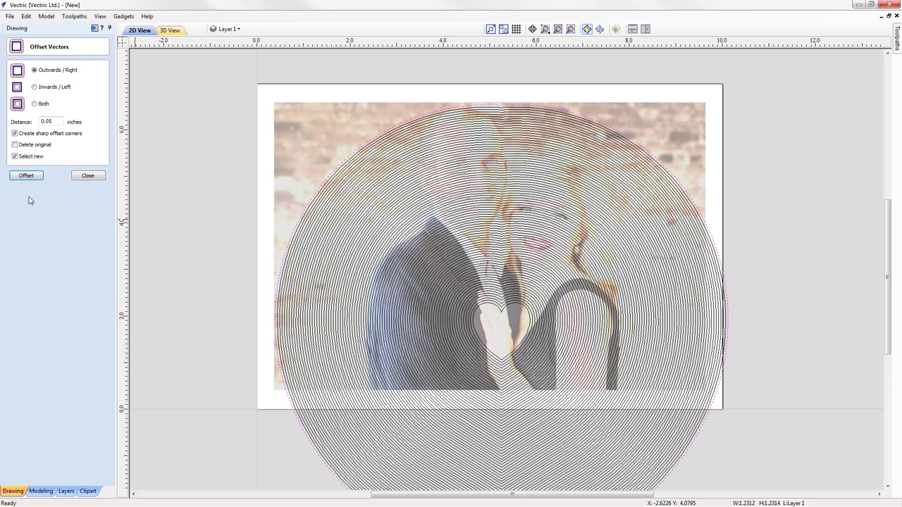
{"action": "left_click", "coordinate": [28, 181]}
{"action": "left_click", "coordinate": [28, 181]}
{"action": "left_click", "coordinate": [28, 180]}
{"action": "left_click", "coordinate": [29, 181]}
{"action": "left_click", "coordinate": [29, 181]}
{"action": "left_click", "coordinate": [28, 181]}
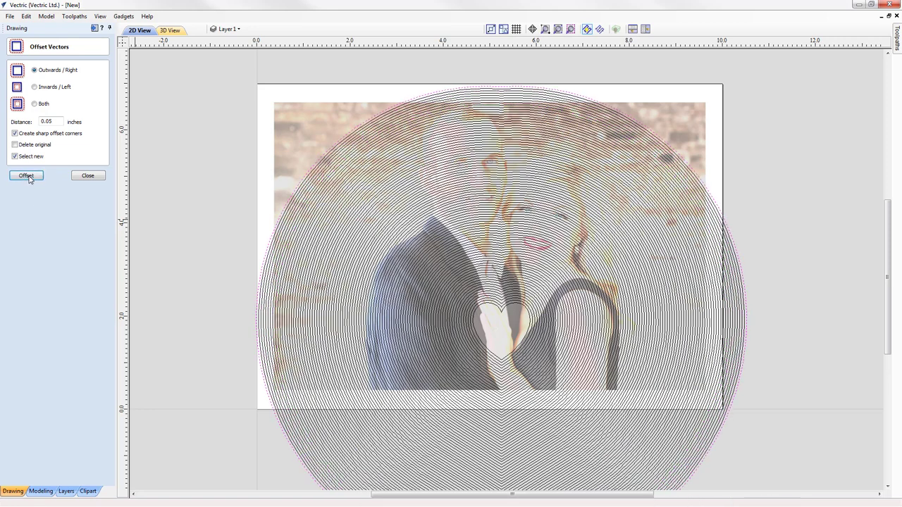
{"action": "left_click", "coordinate": [28, 180]}
{"action": "left_click", "coordinate": [28, 179]}
{"action": "left_click", "coordinate": [29, 180]}
{"action": "left_click", "coordinate": [28, 180]}
{"action": "left_click", "coordinate": [28, 180]}
{"action": "left_click", "coordinate": [28, 180]}
{"action": "left_click", "coordinate": [28, 180]}
{"action": "left_click", "coordinate": [28, 180]}
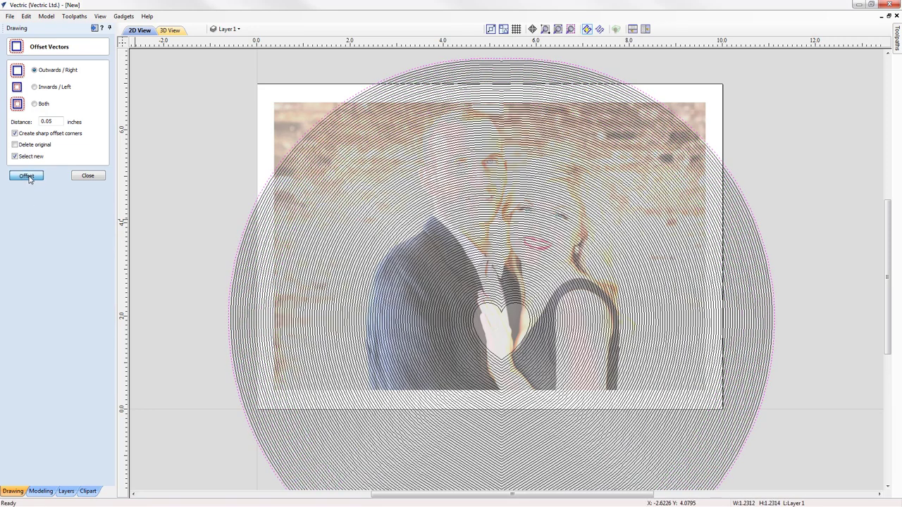
{"action": "left_click", "coordinate": [28, 180]}
{"action": "left_click", "coordinate": [28, 180]}
{"action": "left_click", "coordinate": [28, 179]}
{"action": "left_click", "coordinate": [28, 180]}
{"action": "left_click", "coordinate": [28, 180]}
{"action": "left_click", "coordinate": [28, 180]}
{"action": "left_click", "coordinate": [28, 180]}
{"action": "left_click", "coordinate": [28, 180]}
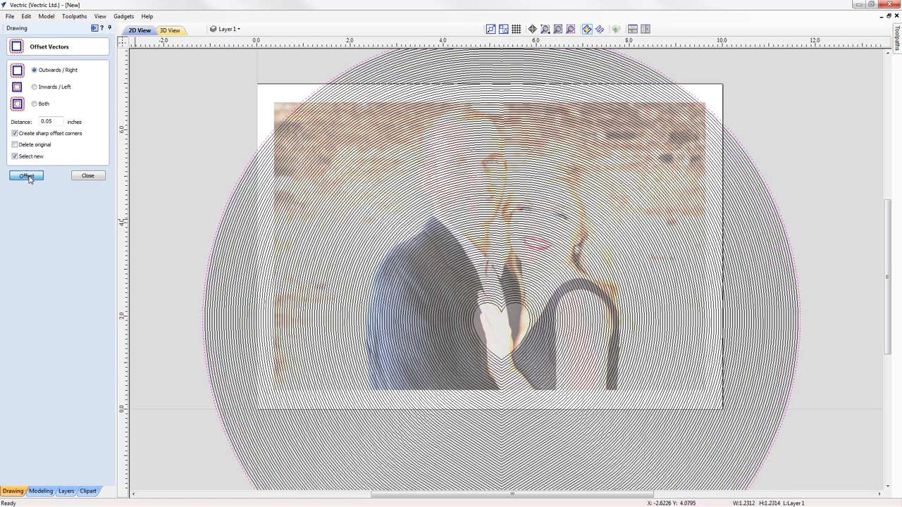
{"action": "left_click", "coordinate": [29, 179]}
{"action": "left_click", "coordinate": [29, 180]}
{"action": "left_click", "coordinate": [28, 180]}
{"action": "left_click", "coordinate": [28, 180]}
{"action": "left_click", "coordinate": [28, 179]}
{"action": "left_click", "coordinate": [28, 180]}
{"action": "left_click", "coordinate": [28, 180]}
{"action": "left_click", "coordinate": [28, 180]}
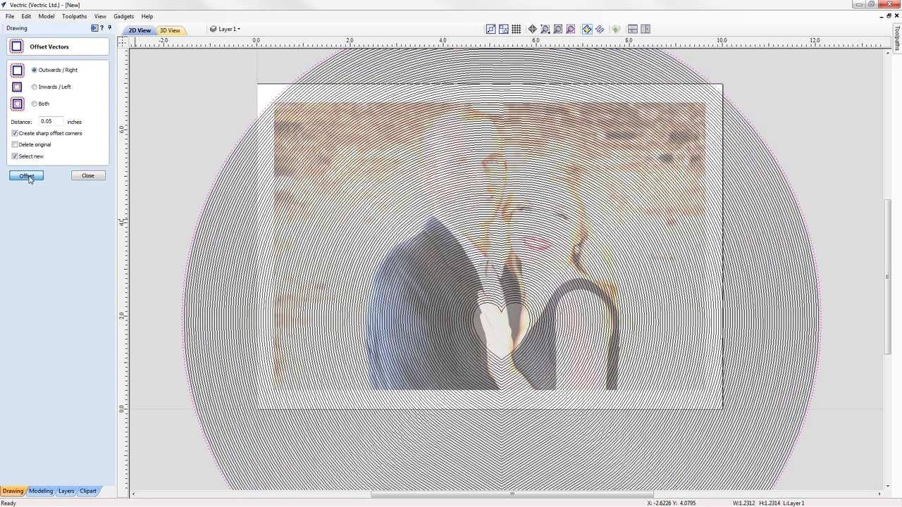
{"action": "left_click", "coordinate": [28, 179]}
{"action": "left_click", "coordinate": [29, 179]}
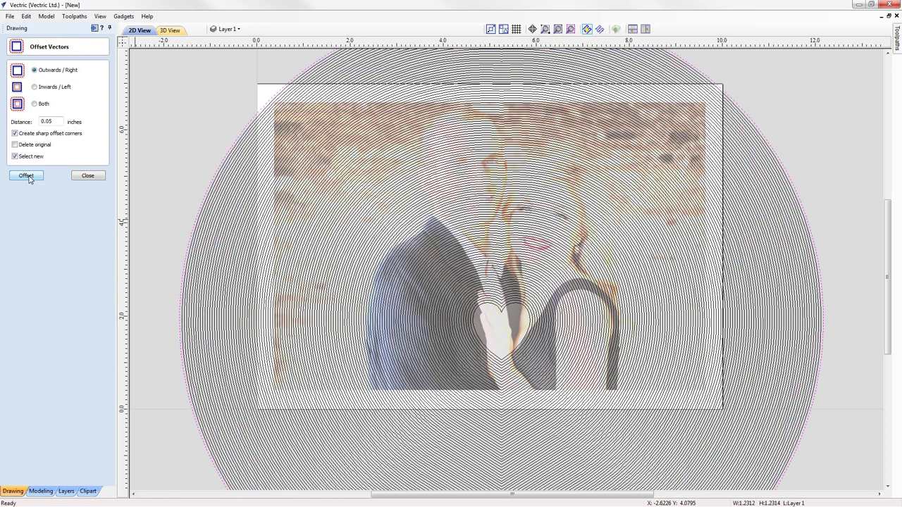
{"action": "left_click", "coordinate": [89, 177]}
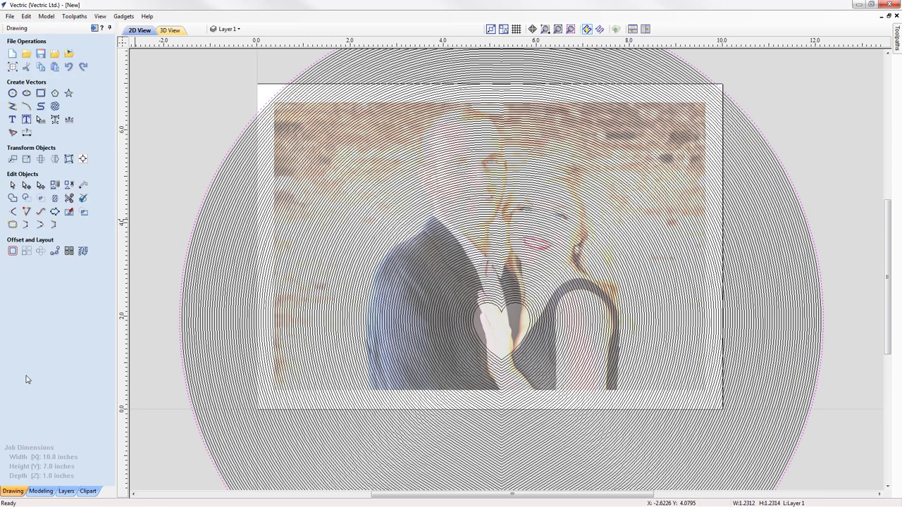
Create the text "Love" in Brush Script MT and place it over the innermost heart.
{"action": "left_click", "coordinate": [11, 120]}
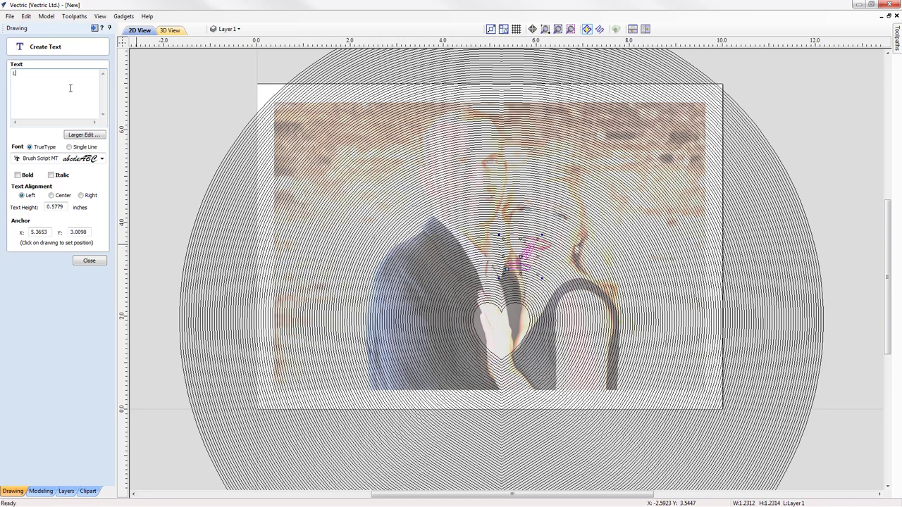
{"action": "type", "text": "ove"}
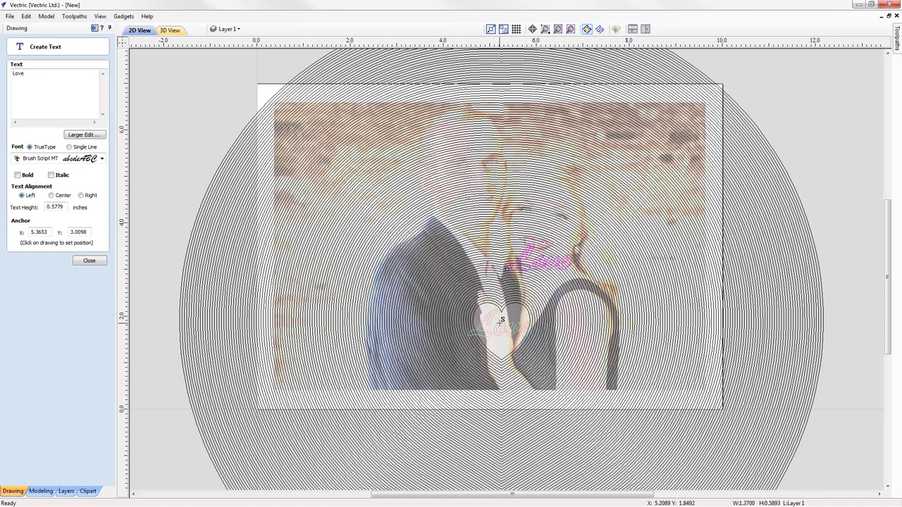
{"action": "left_click", "coordinate": [501, 323]}
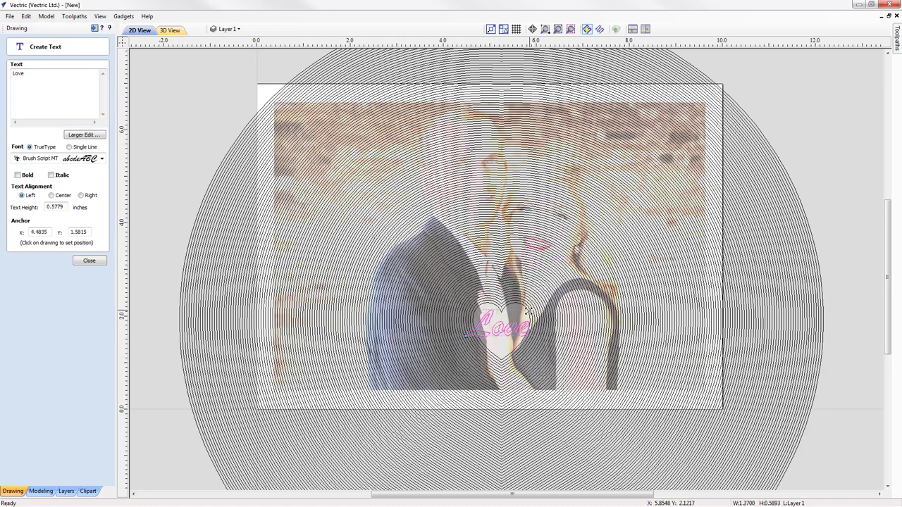
Scale the Love text down to about 0.42 inches high and centre it inside the innermost heart.
{"action": "left_click_drag", "start_coordinate": [532, 305], "coordinate": [527, 305]}
{"action": "scroll", "coordinate": [510, 339], "scroll_direction": "up", "scroll_amount": 5}
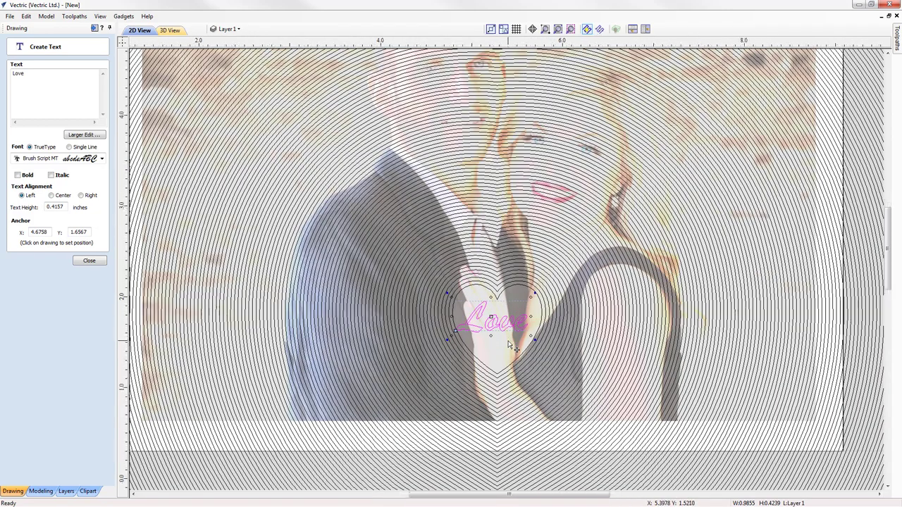
{"action": "left_click_drag", "start_coordinate": [486, 305], "coordinate": [494, 305]}
{"action": "key", "text": "Right"}
{"action": "key", "text": "Right"}
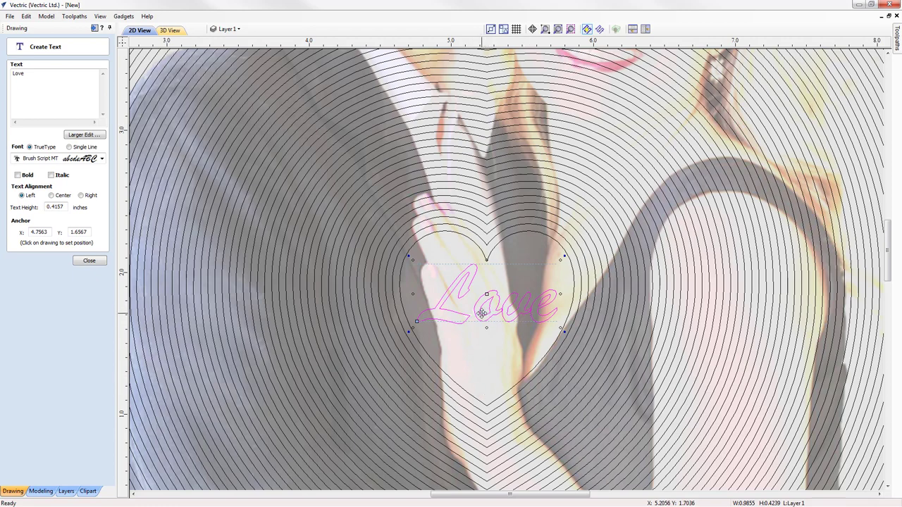
{"action": "scroll", "coordinate": [485, 322], "scroll_direction": "down", "scroll_amount": 2}
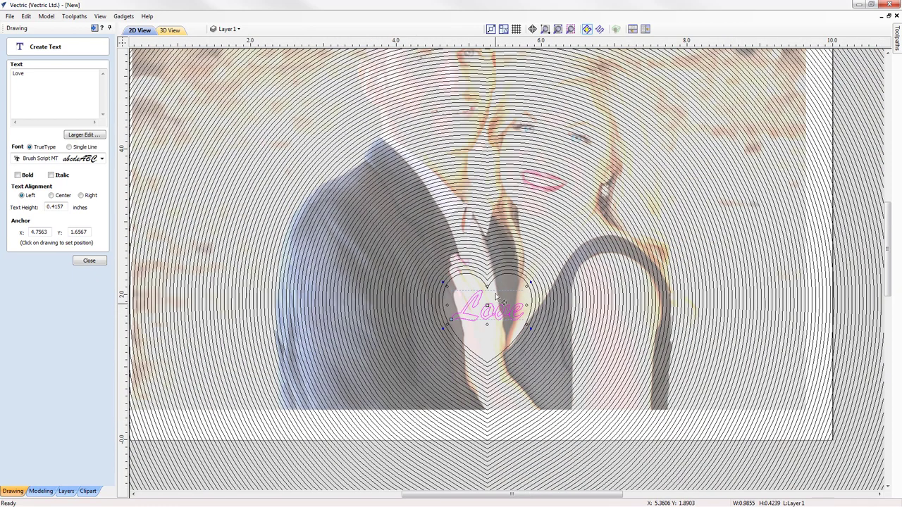
{"action": "left_click", "coordinate": [557, 29]}
{"action": "left_click", "coordinate": [89, 261]}
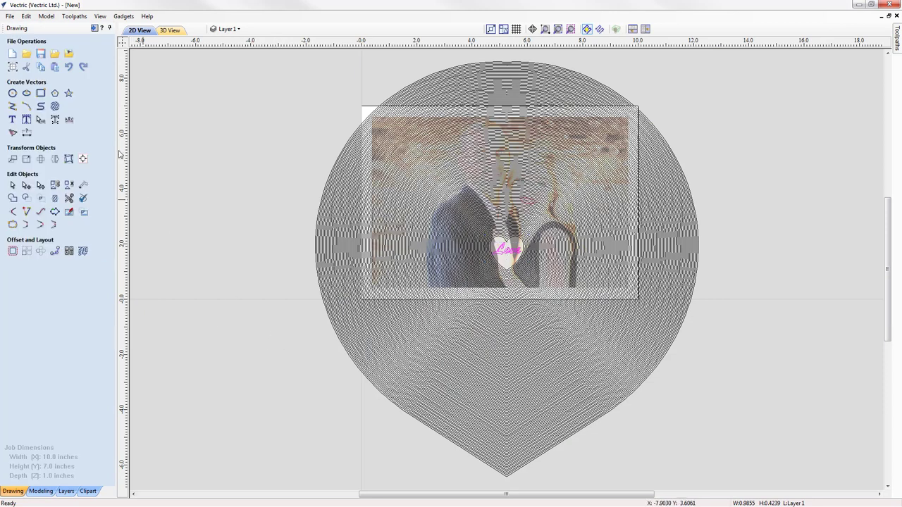
Leave the toolpath preview and open the Photo V-Carve 1 toolpath for editing.
{"action": "left_click", "coordinate": [218, 229]}
{"action": "left_click", "coordinate": [94, 27]}
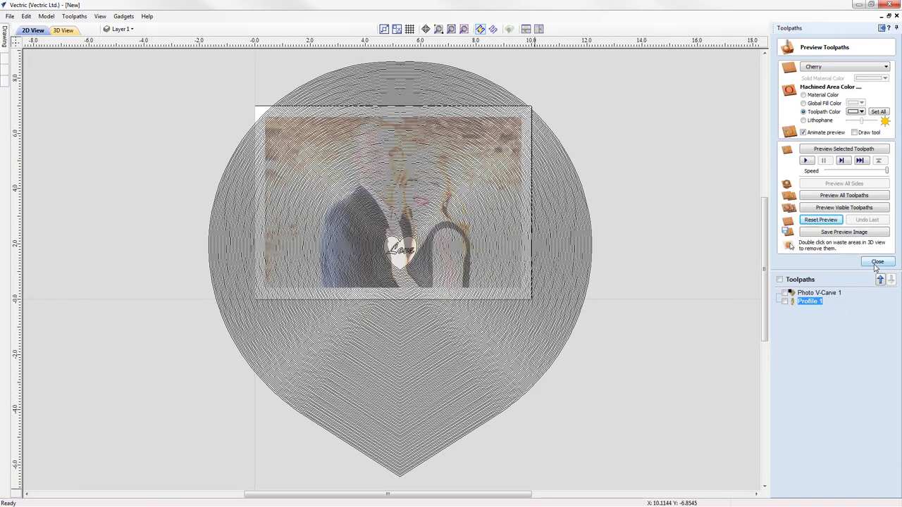
{"action": "left_click", "coordinate": [877, 262]}
{"action": "double_click", "coordinate": [821, 212]}
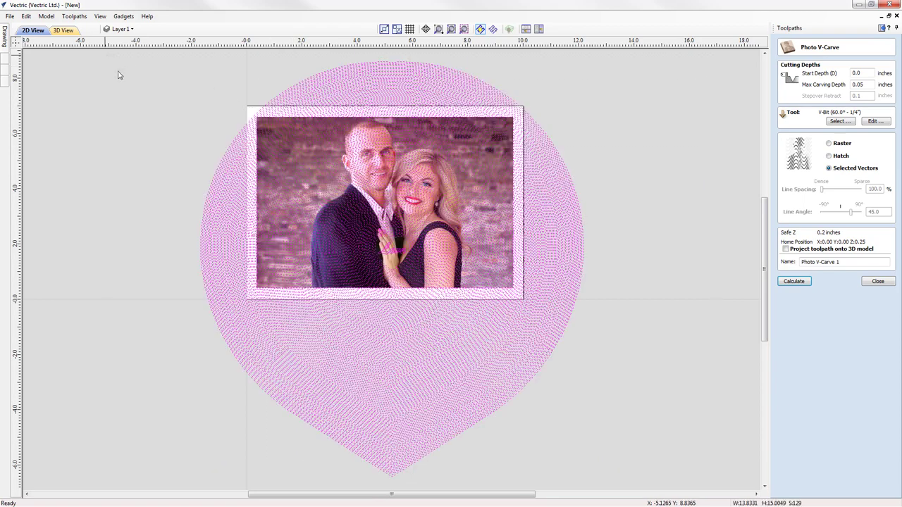
Remove the Love text from the vector selection and recalculate Photo V-Carve 1 with the concentric hearts as Selected Vectors.
{"action": "scroll", "coordinate": [492, 113], "scroll_direction": "up", "scroll_amount": 6}
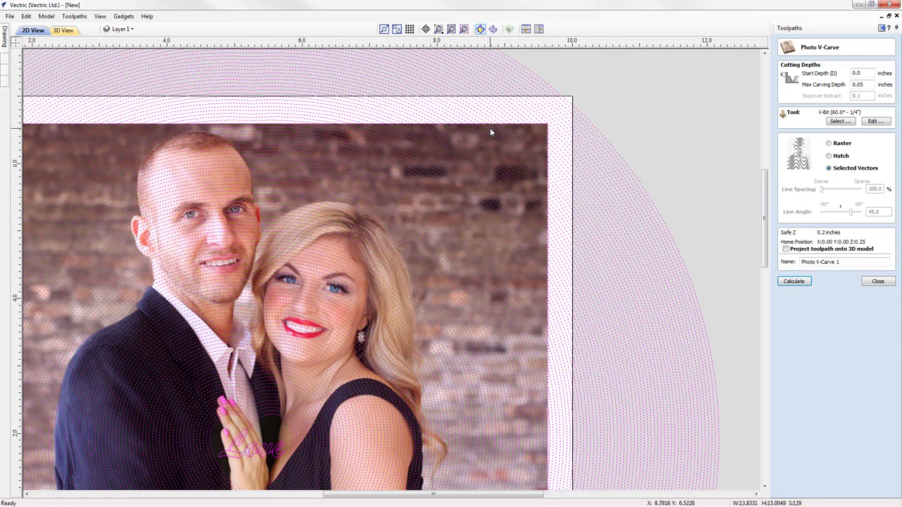
{"action": "scroll", "coordinate": [563, 113], "scroll_direction": "down", "scroll_amount": 2}
{"action": "scroll", "coordinate": [613, 146], "scroll_direction": "down", "scroll_amount": 3}
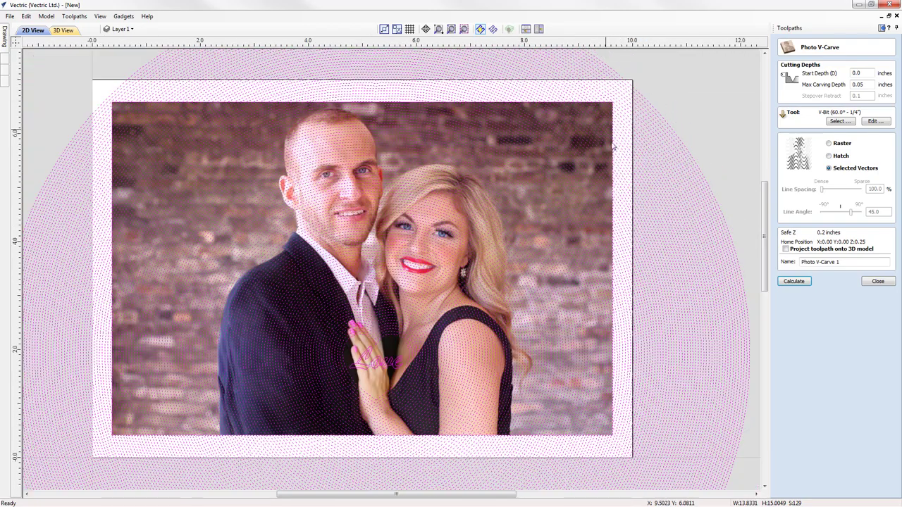
{"action": "scroll", "coordinate": [413, 330], "scroll_direction": "up", "scroll_amount": 6}
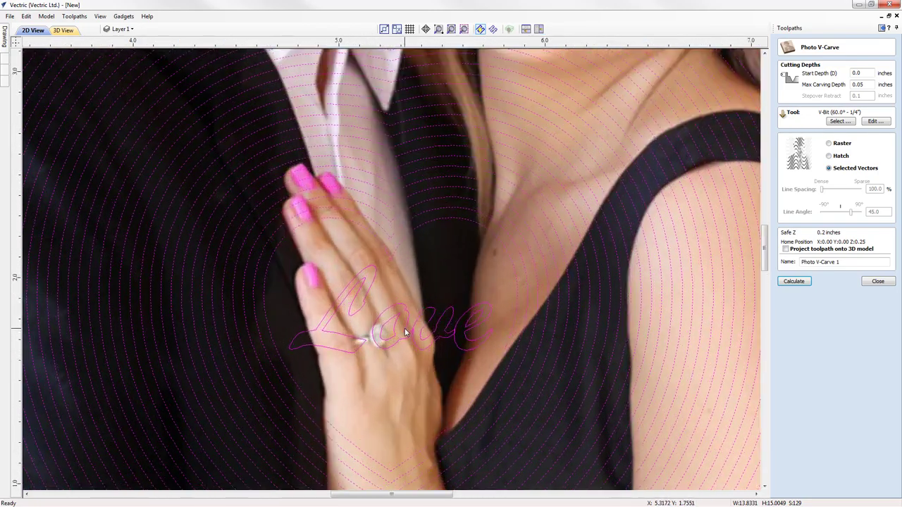
{"action": "scroll", "coordinate": [346, 307], "scroll_direction": "down", "scroll_amount": 4}
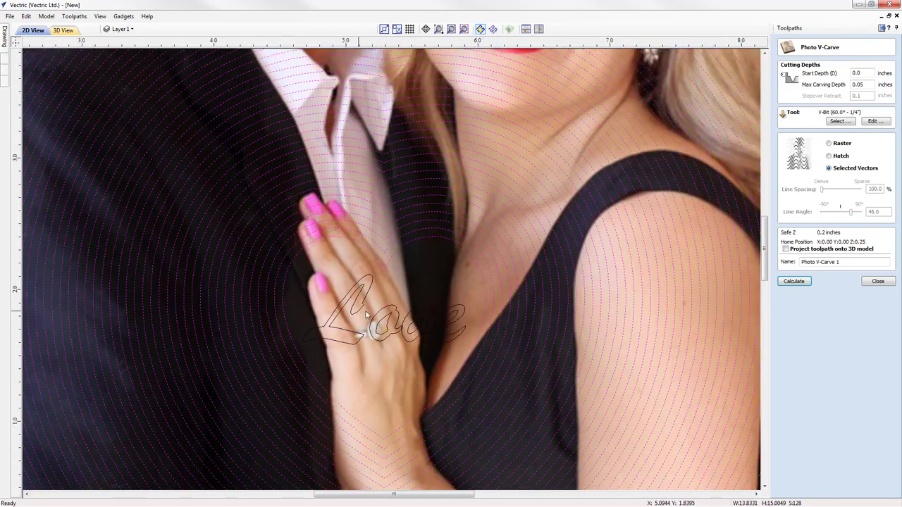
{"action": "scroll", "coordinate": [450, 344], "scroll_direction": "down", "scroll_amount": 4}
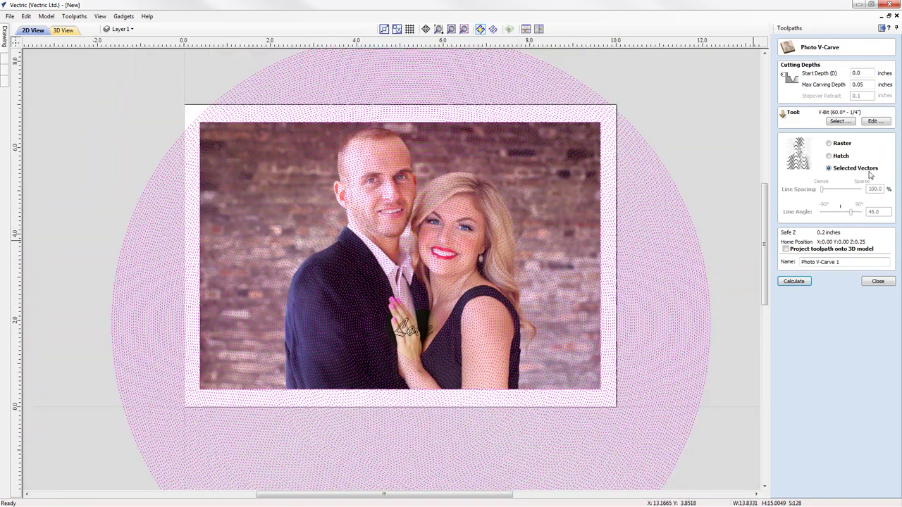
{"action": "left_click", "coordinate": [800, 283]}
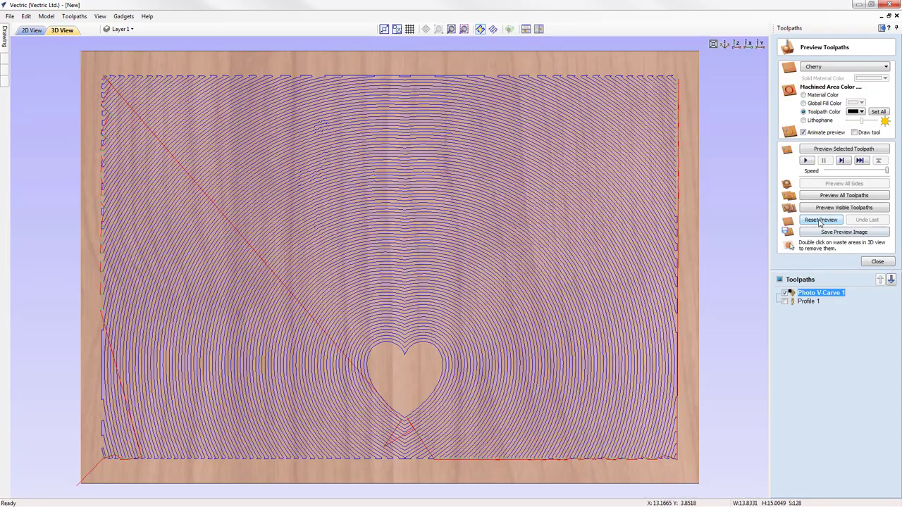
Preview the Photo V-Carve 1 toolpath, tilt the carved result for inspection, and tile the 2D and 3D views side by side.
{"action": "left_click", "coordinate": [843, 151]}
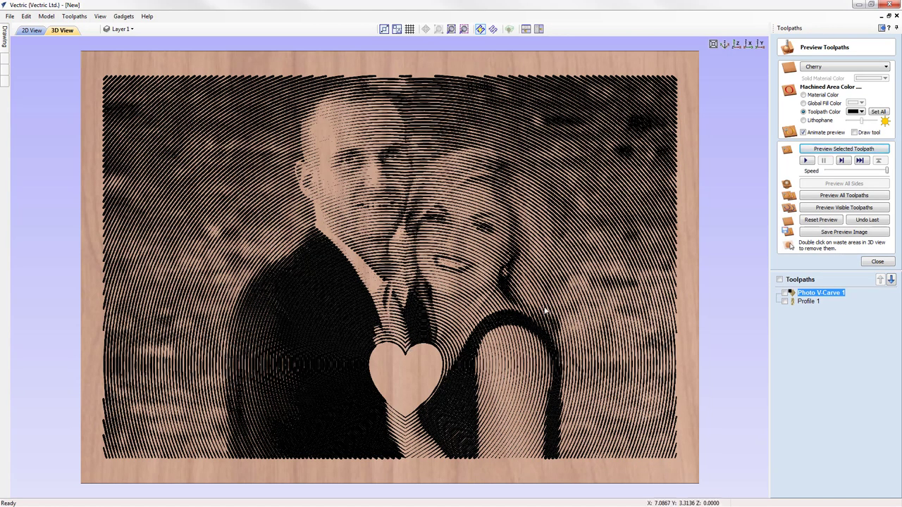
{"action": "left_click_drag", "start_coordinate": [350, 289], "coordinate": [381, 304]}
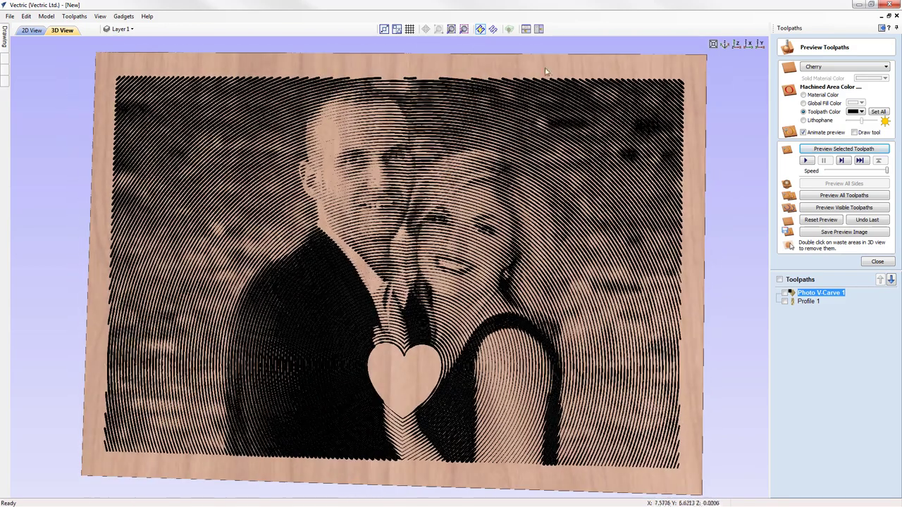
{"action": "left_click", "coordinate": [538, 29]}
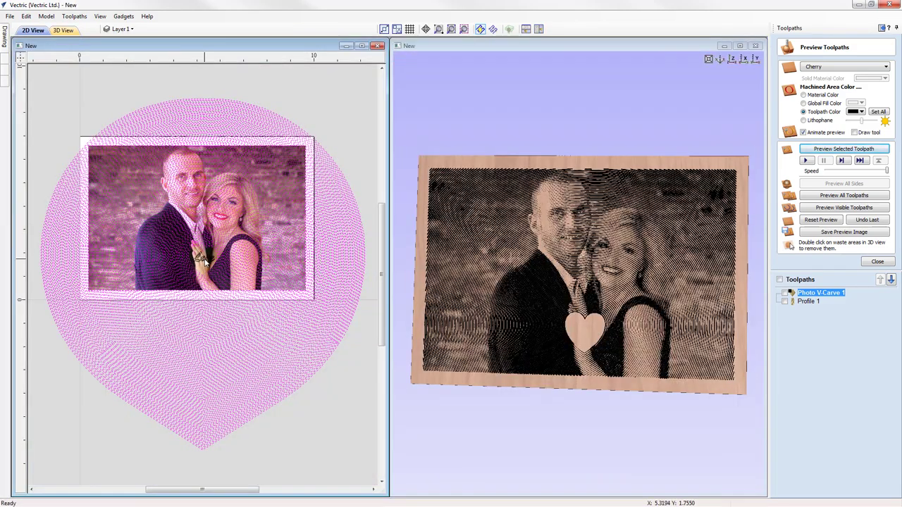
{"action": "left_click", "coordinate": [877, 261]}
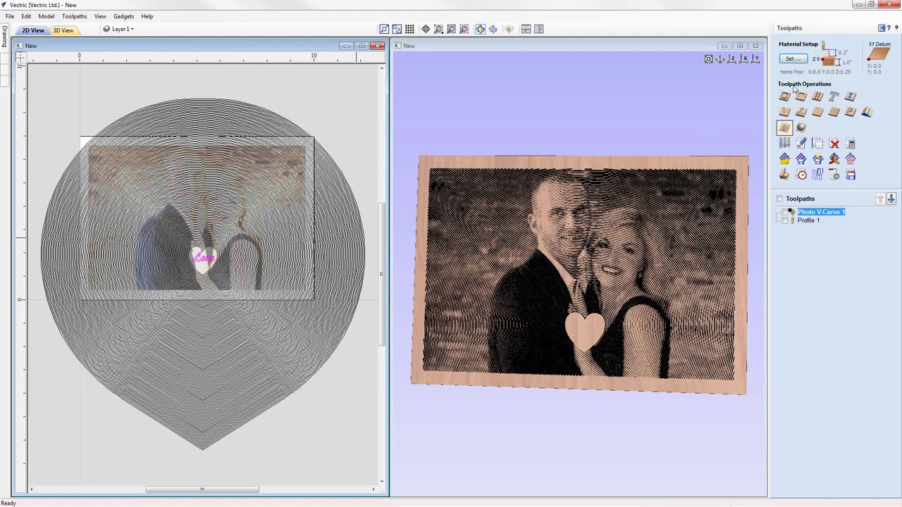
Create a V-Carve toolpath named Love for the Love text, using the V-Bit (60.0° - 1/4").
{"action": "left_click", "coordinate": [785, 112]}
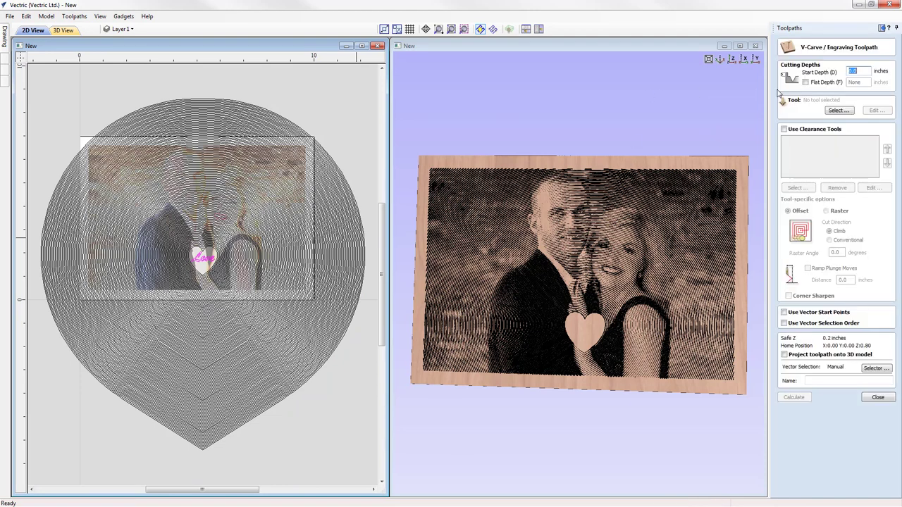
{"action": "left_click", "coordinate": [841, 112]}
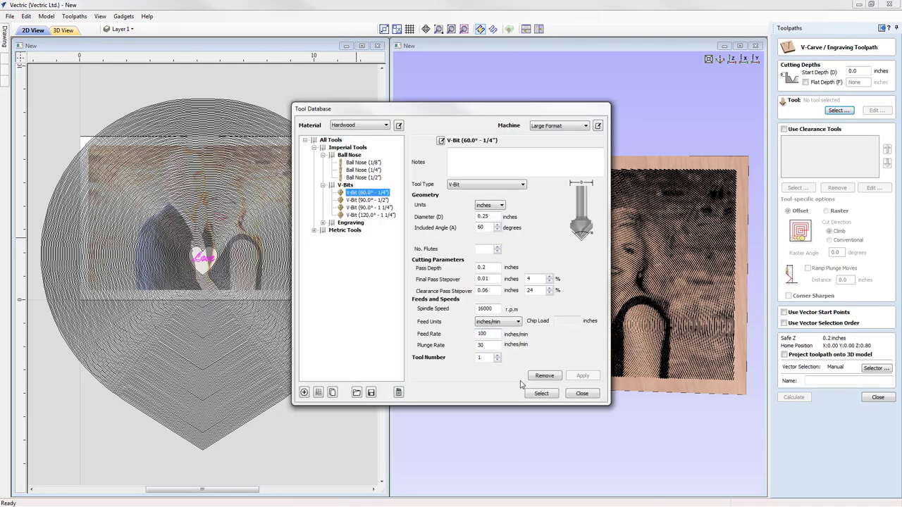
{"action": "left_click", "coordinate": [539, 394]}
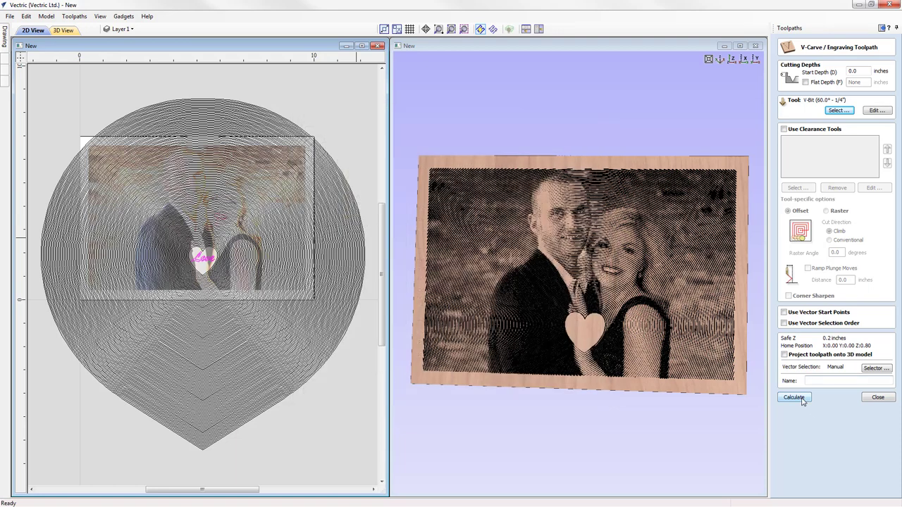
{"action": "left_click", "coordinate": [820, 381]}
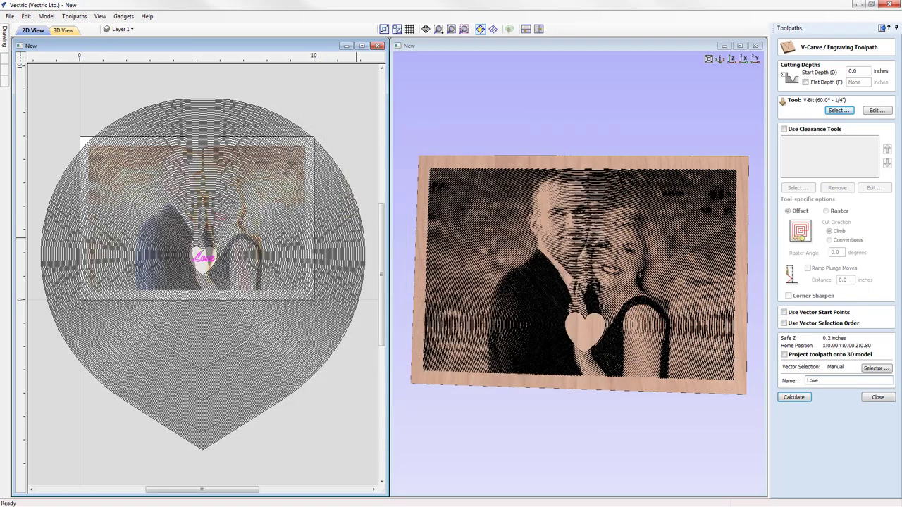
{"action": "left_click", "coordinate": [794, 398]}
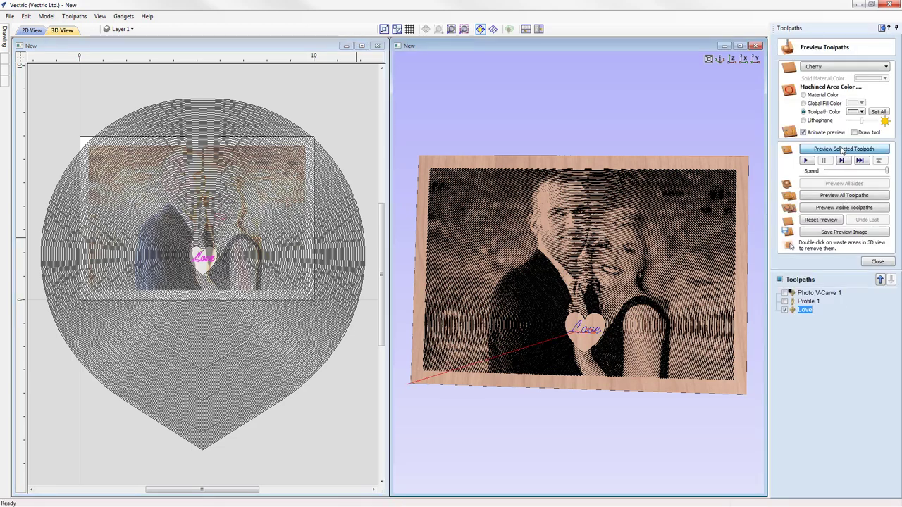
Preview the Love toolpath with a black toolpath colour, and preview the Profile 1 cutout.
{"action": "left_click", "coordinate": [853, 113]}
{"action": "left_click", "coordinate": [837, 136]}
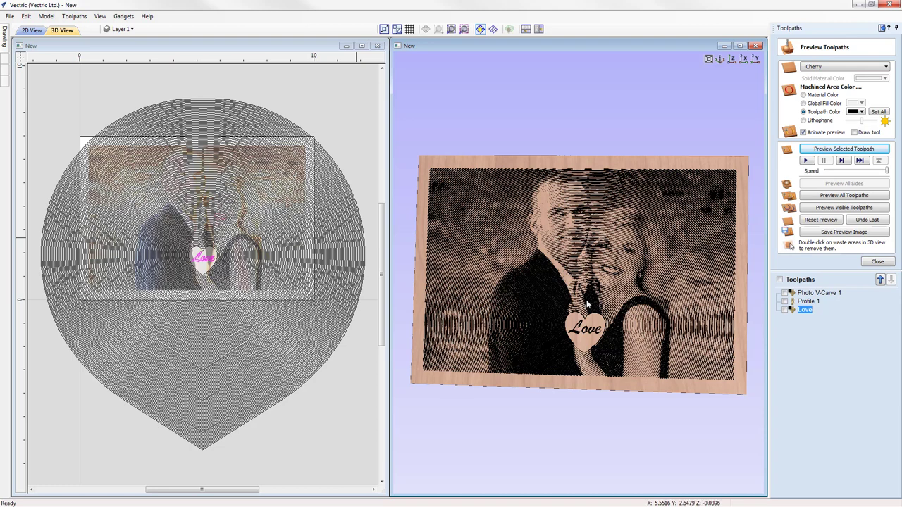
{"action": "left_click", "coordinate": [808, 302]}
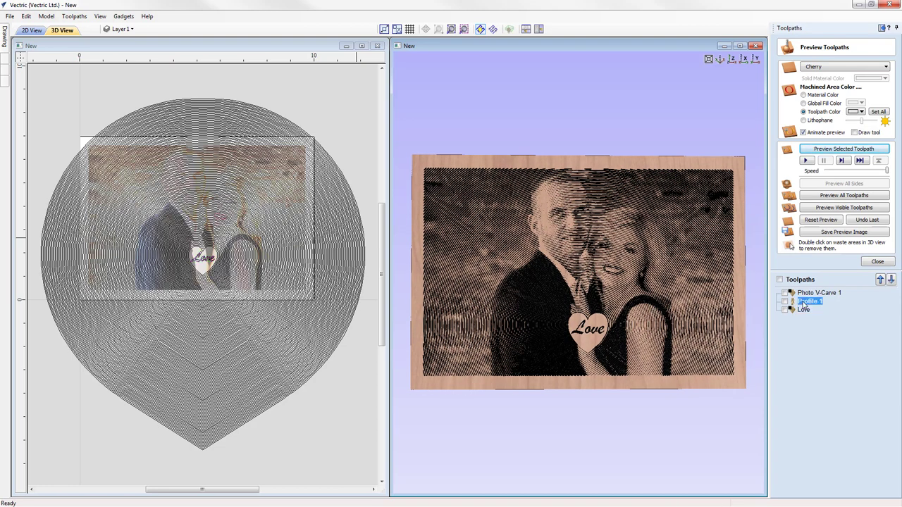
{"action": "left_click", "coordinate": [857, 148]}
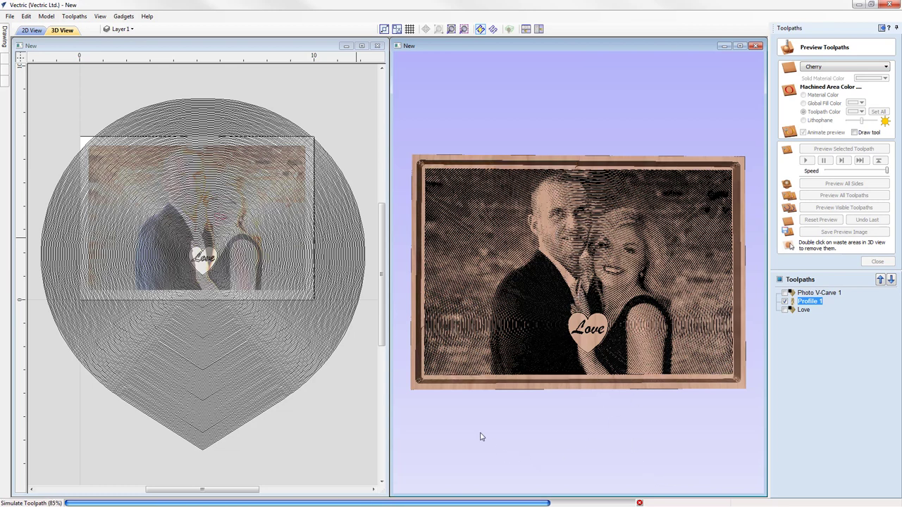
Remove the waste material around the cut-out photo panel, inspect it in the enlarged 3D view, and leave the preview.
{"action": "double_click", "coordinate": [675, 162]}
{"action": "left_click", "coordinate": [740, 45]}
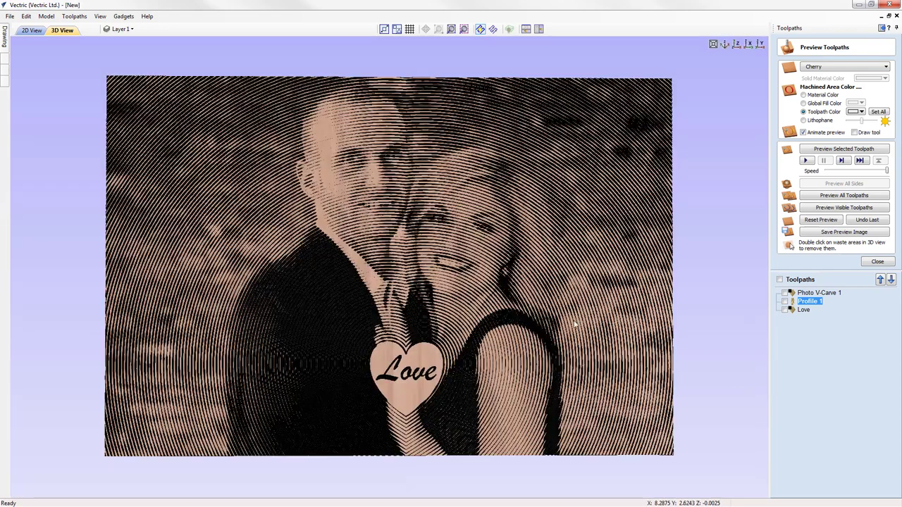
{"action": "left_click_drag", "start_coordinate": [574, 324], "coordinate": [563, 318]}
{"action": "scroll", "coordinate": [559, 315], "scroll_direction": "down", "scroll_amount": 3}
{"action": "mouse_move", "coordinate": [415, 326]}
{"action": "left_mouse_down"}
{"action": "mouse_move", "coordinate": [381, 309]}
{"action": "mouse_move", "coordinate": [362, 272]}
{"action": "mouse_move", "coordinate": [371, 288]}
{"action": "mouse_move", "coordinate": [420, 278]}
{"action": "mouse_move", "coordinate": [512, 293]}
{"action": "mouse_move", "coordinate": [326, 292]}
{"action": "mouse_move", "coordinate": [411, 287]}
{"action": "mouse_move", "coordinate": [356, 281]}
{"action": "left_mouse_up"}
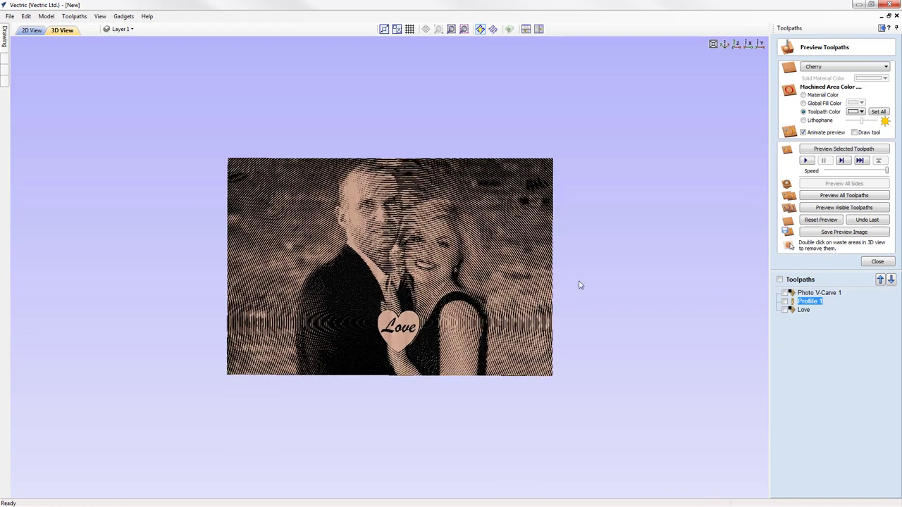
{"action": "left_click_drag", "start_coordinate": [492, 261], "coordinate": [370, 282]}
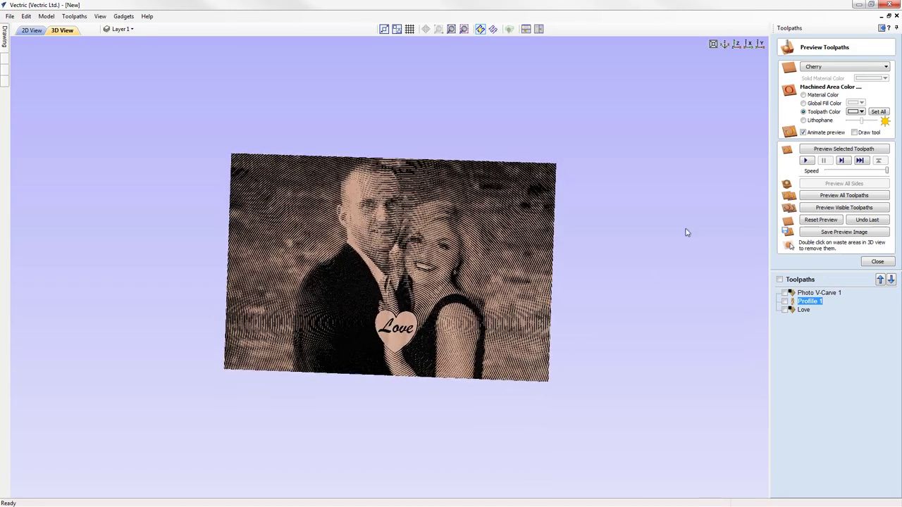
{"action": "left_click", "coordinate": [737, 44]}
{"action": "left_click", "coordinate": [879, 264]}
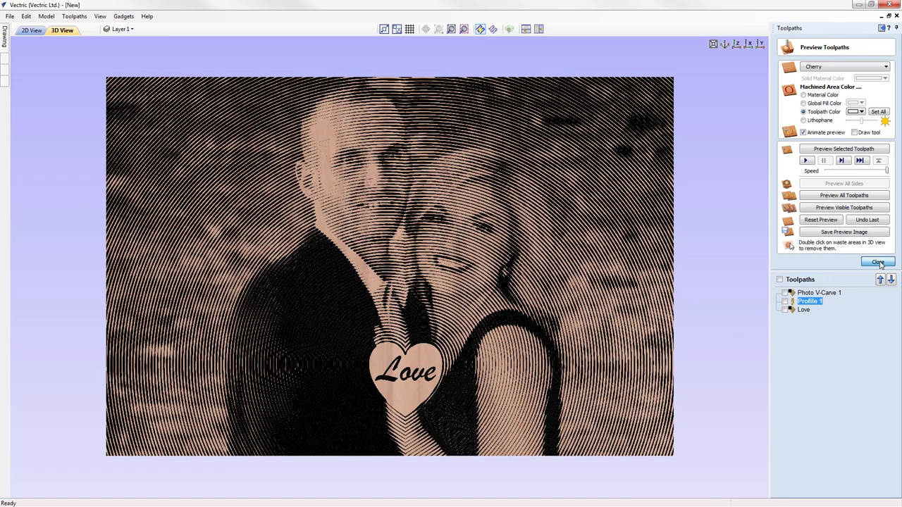
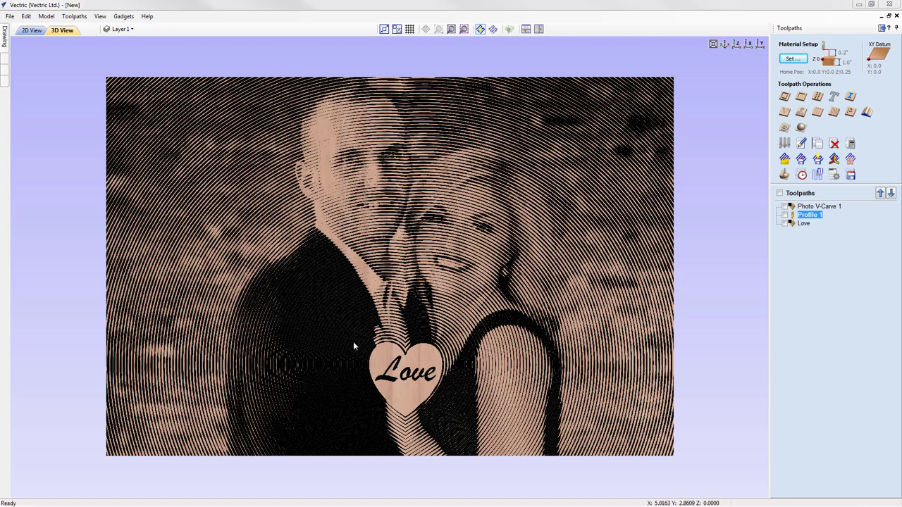
Hide Layer 1 and Texture 2 in the 2D view and select the couple's photo.
{"action": "left_click", "coordinate": [31, 31]}
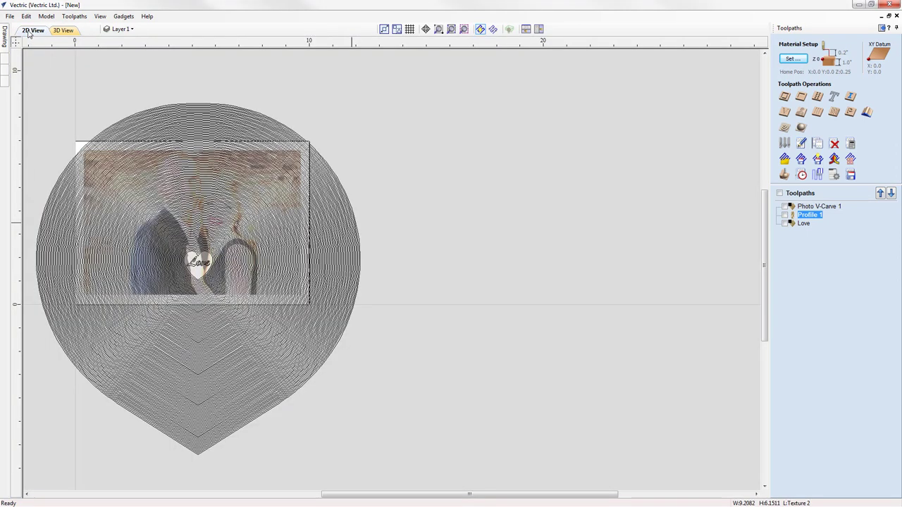
{"action": "left_click", "coordinate": [128, 30]}
{"action": "left_click", "coordinate": [120, 54]}
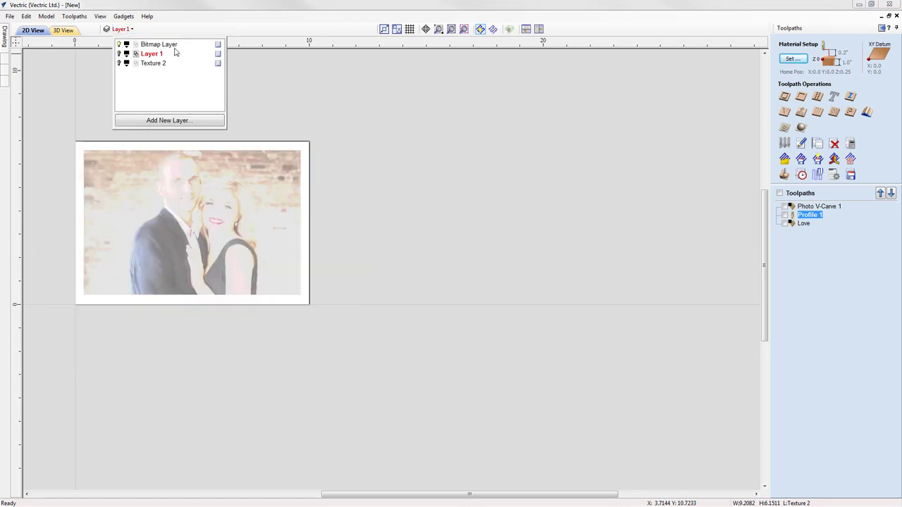
{"action": "left_click", "coordinate": [368, 308]}
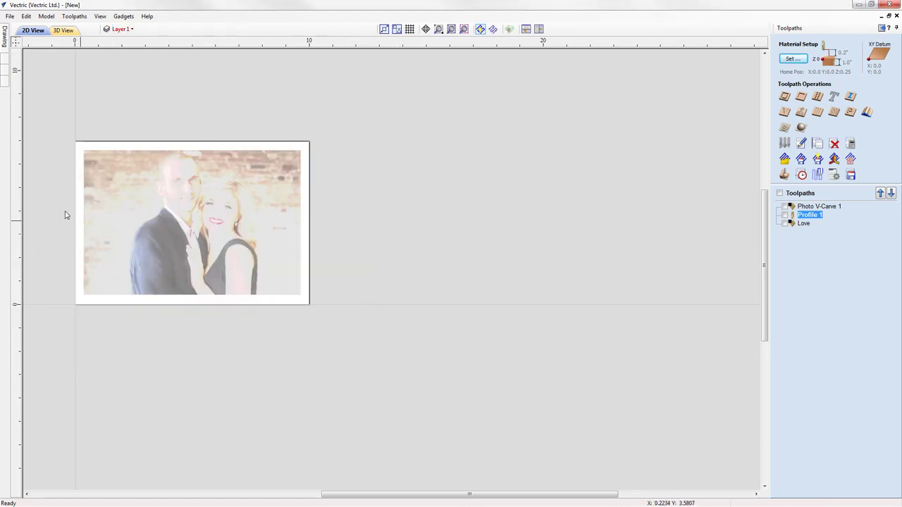
{"action": "left_click", "coordinate": [147, 215]}
{"action": "key", "text": "F6"}
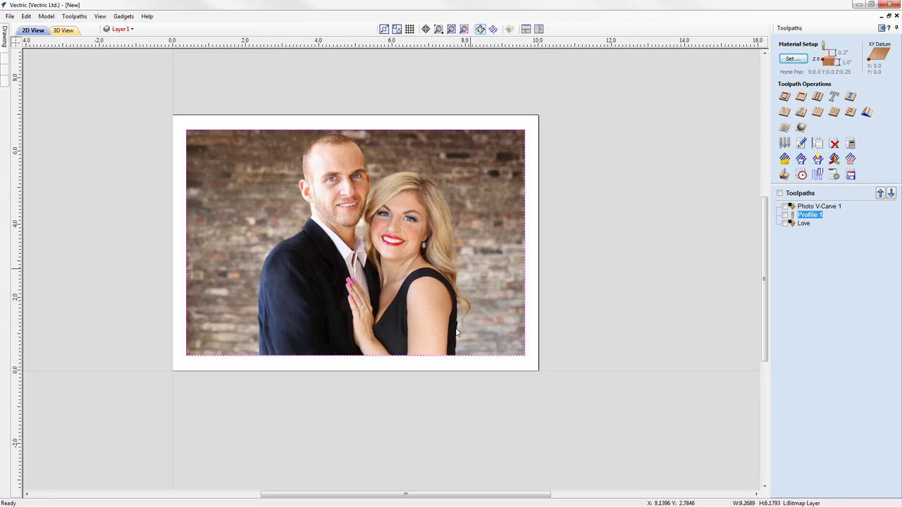
Add a new layer named Feathered Effect.
{"action": "left_click", "coordinate": [882, 29]}
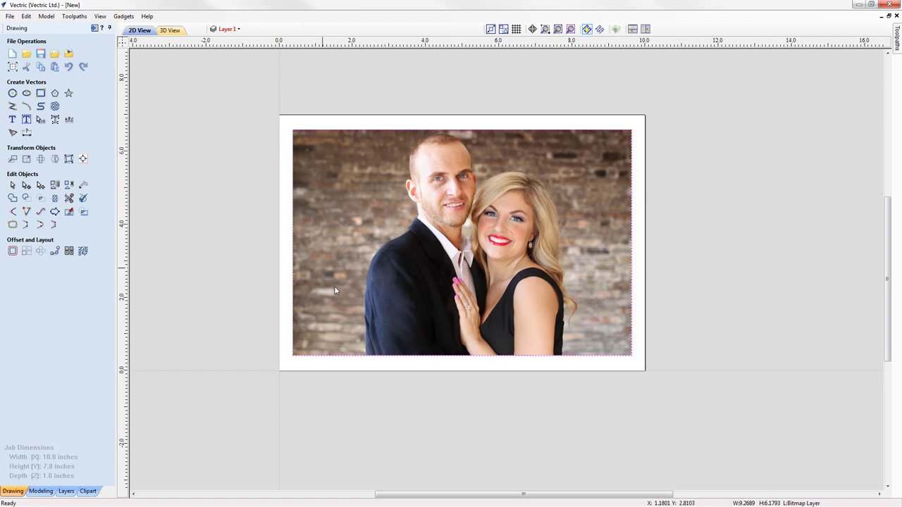
{"action": "left_click", "coordinate": [227, 29]}
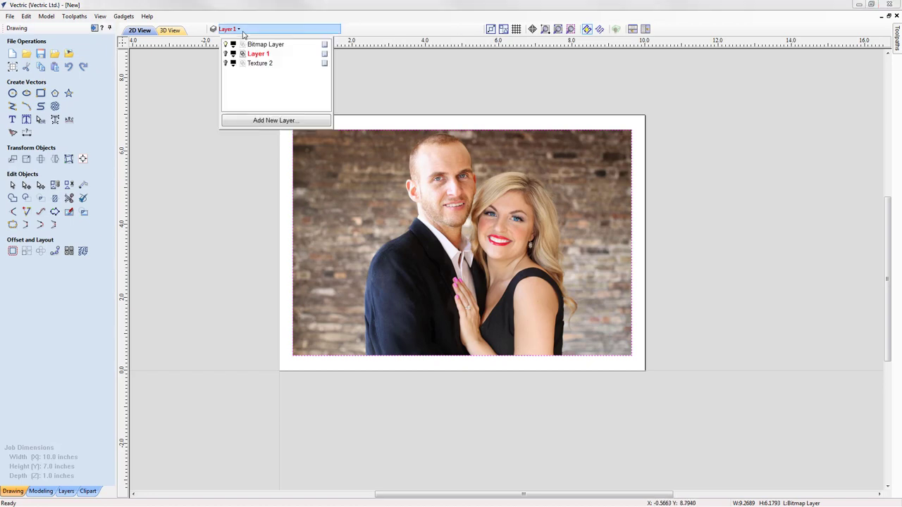
{"action": "left_click", "coordinate": [268, 121]}
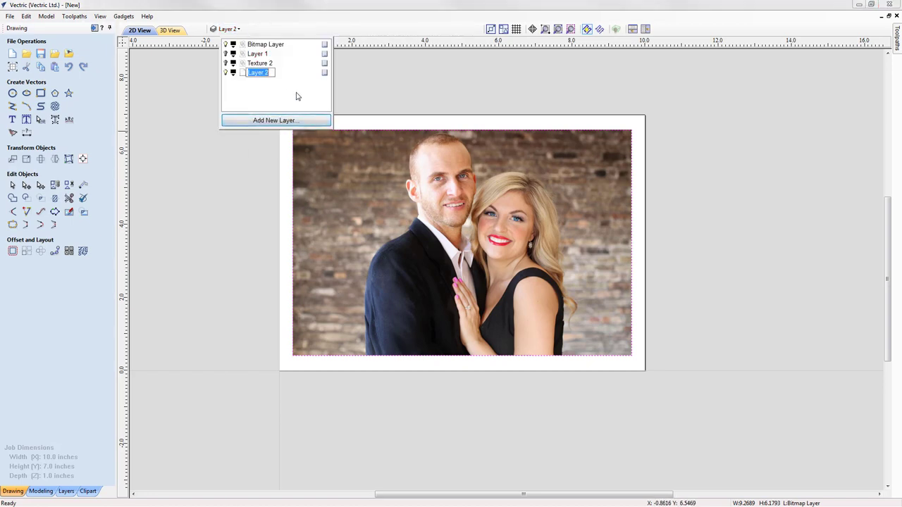
{"action": "type", "text": "Feathered"}
{"action": "key", "text": "Return"}
{"action": "left_click", "coordinate": [191, 195]}
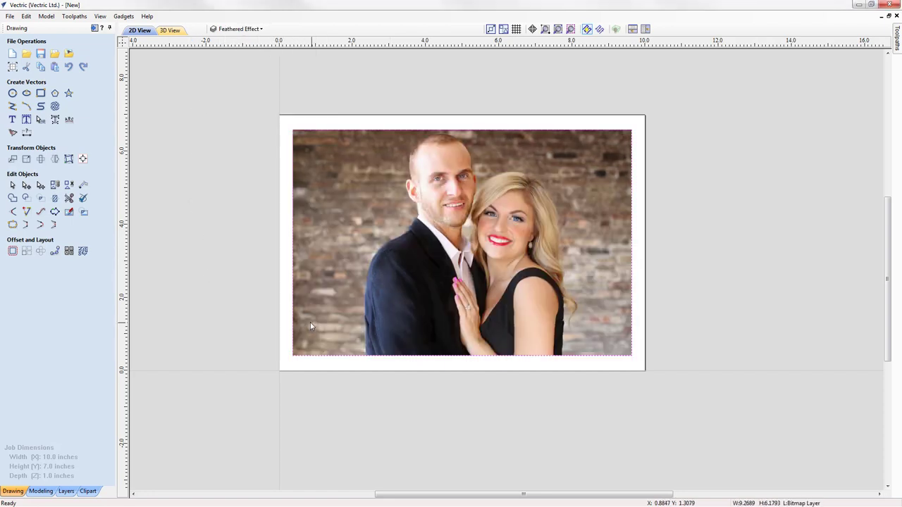
Apply a feathered oval border to the couple's photo with Edit Picture.
{"action": "left_click", "coordinate": [69, 213]}
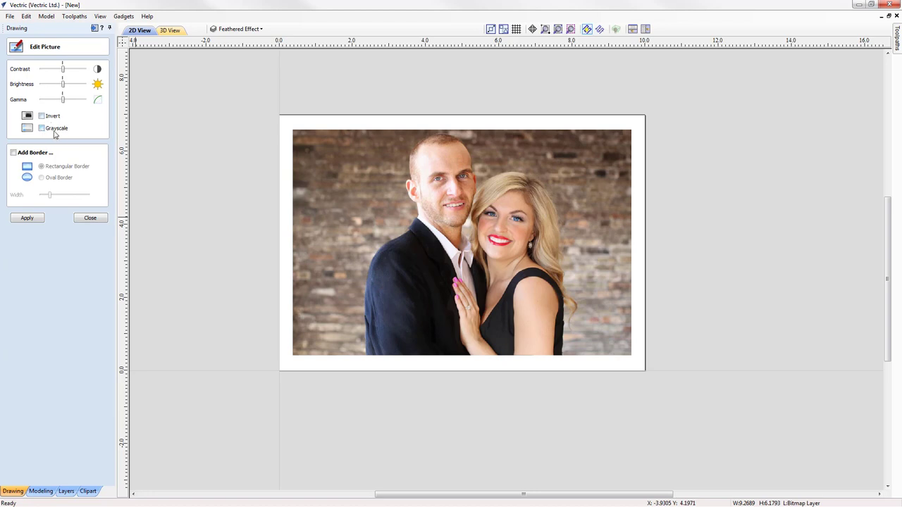
{"action": "left_click", "coordinate": [21, 154]}
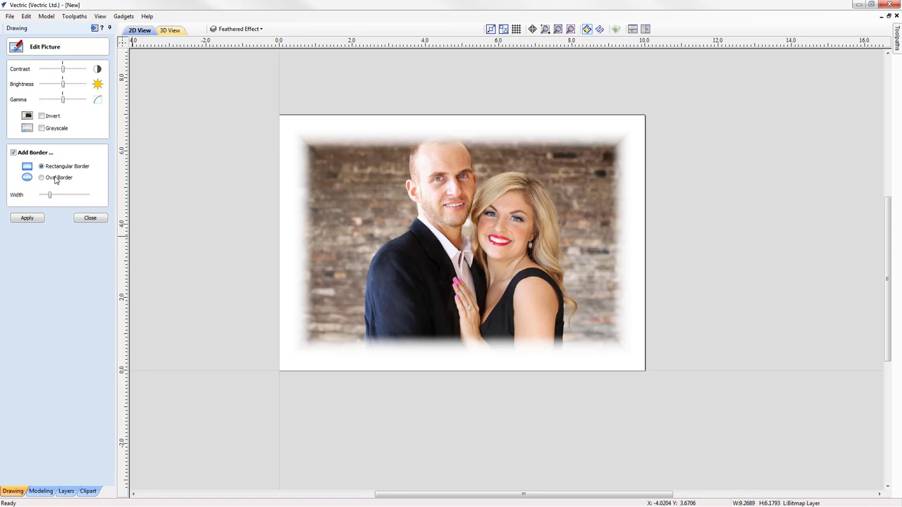
{"action": "key", "text": "Down"}
{"action": "mouse_move", "coordinate": [57, 198]}
{"action": "left_mouse_down"}
{"action": "mouse_move", "coordinate": [74, 200]}
{"action": "mouse_move", "coordinate": [52, 200]}
{"action": "left_mouse_up"}
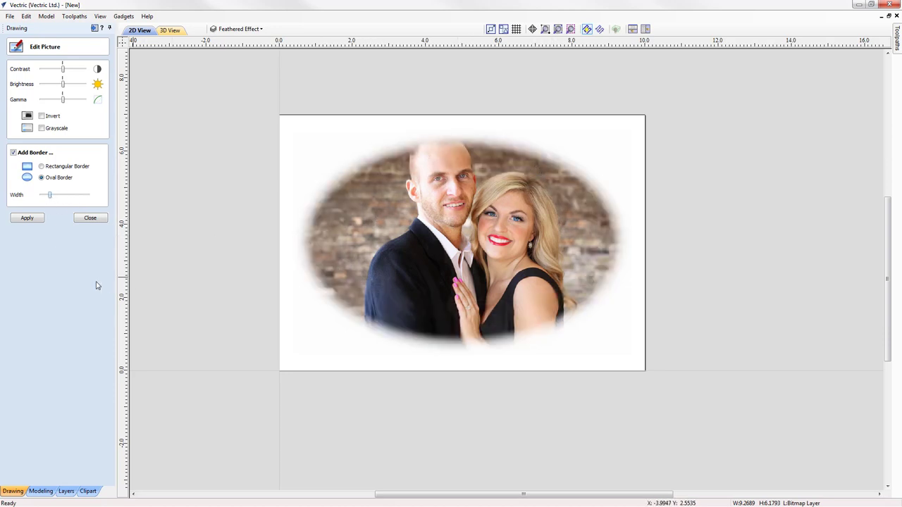
{"action": "left_click", "coordinate": [43, 218]}
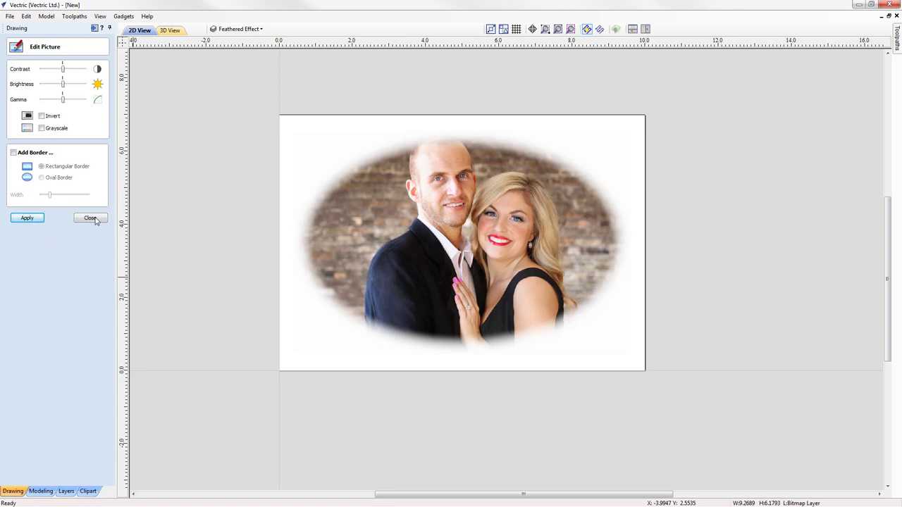
{"action": "left_click", "coordinate": [90, 217]}
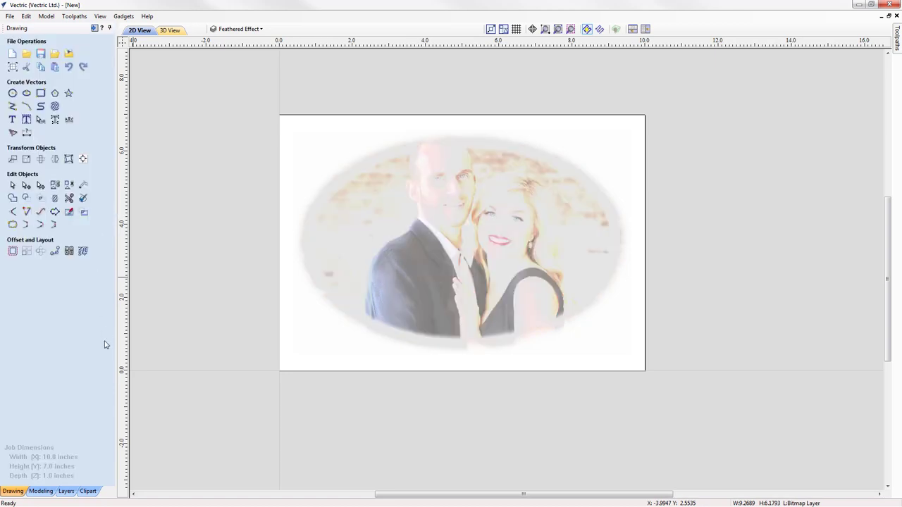
Switch the Photo V-Carve 1 toolpath to the Raster strategy and recalculate it for the feathered photo.
{"action": "left_click", "coordinate": [94, 29]}
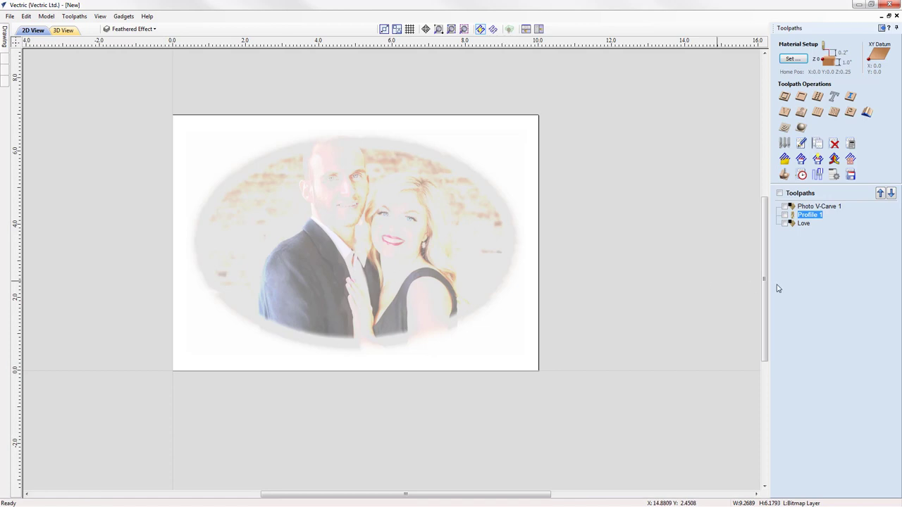
{"action": "double_click", "coordinate": [818, 206]}
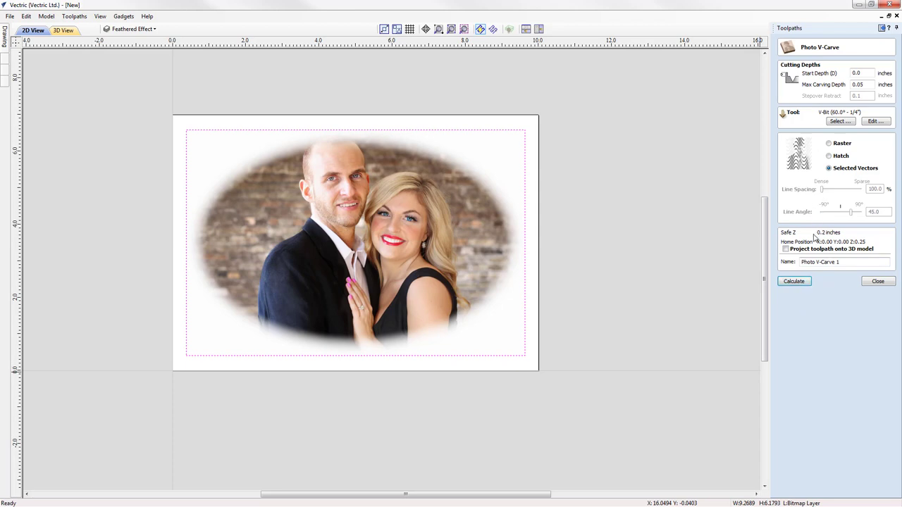
{"action": "left_click", "coordinate": [839, 146]}
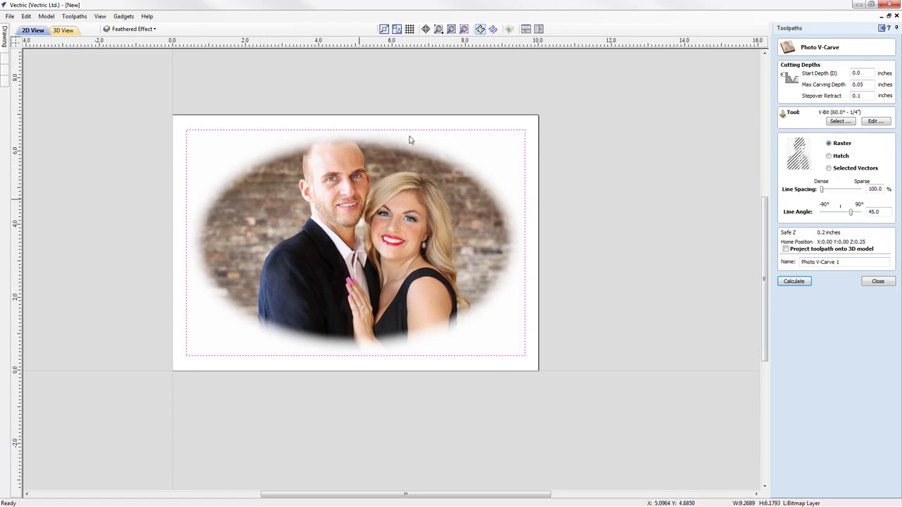
{"action": "left_click", "coordinate": [794, 282]}
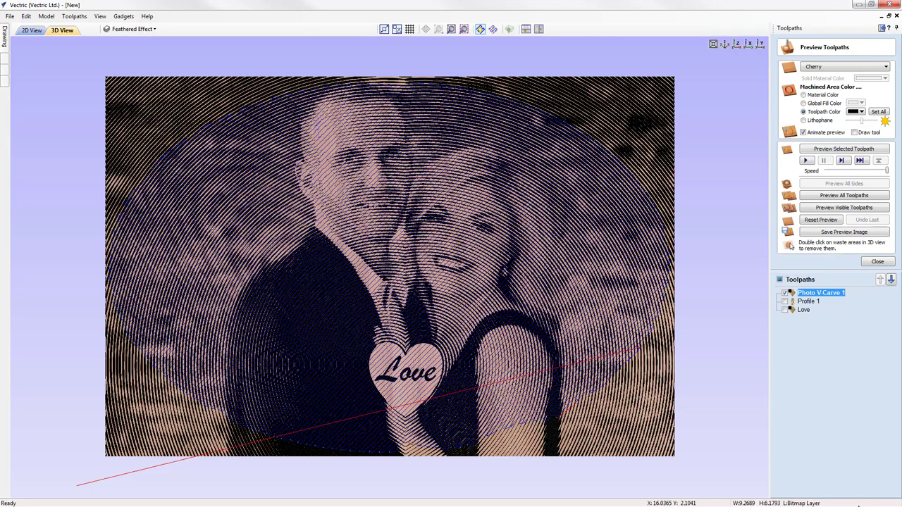
Reset the preview, simulate the Photo V-Carve 1 toolpath, inspect the oval carving from several angles, and leave the preview.
{"action": "left_click", "coordinate": [828, 220]}
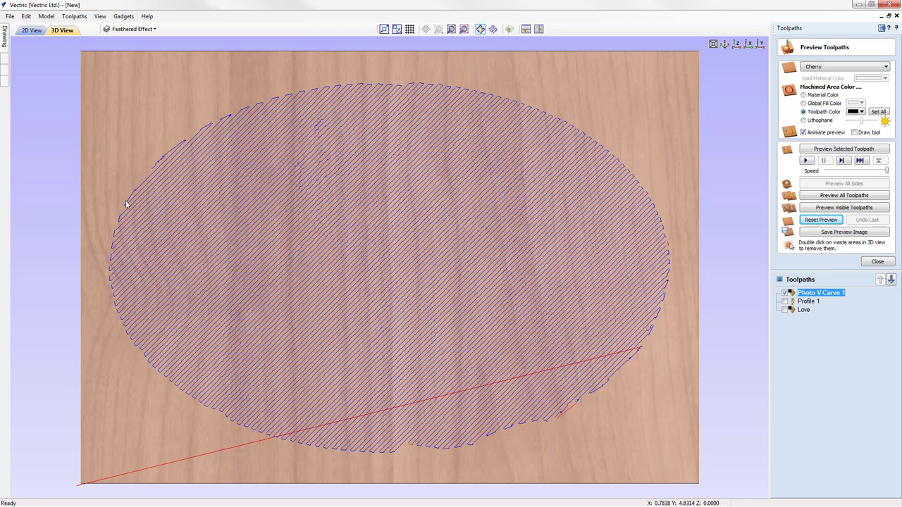
{"action": "left_click", "coordinate": [844, 149]}
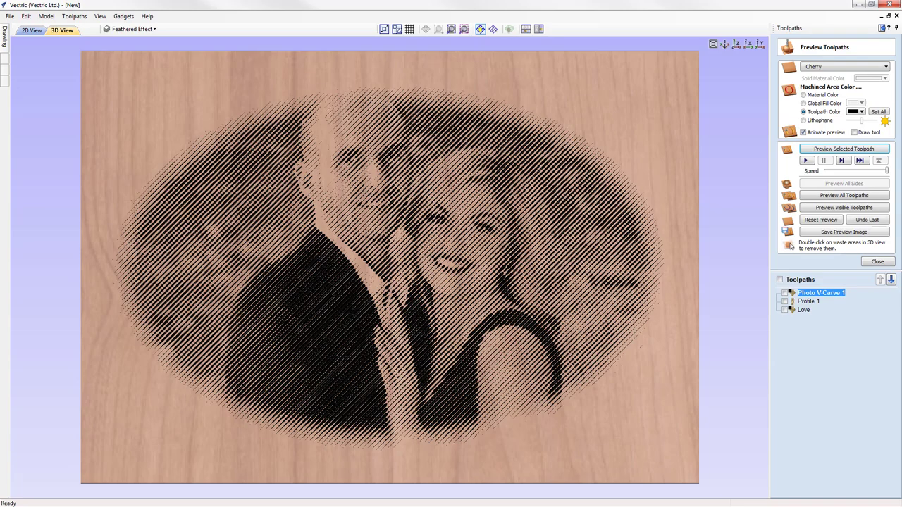
{"action": "left_click_drag", "start_coordinate": [515, 356], "coordinate": [352, 310]}
{"action": "scroll", "coordinate": [518, 373], "scroll_direction": "down", "scroll_amount": 3}
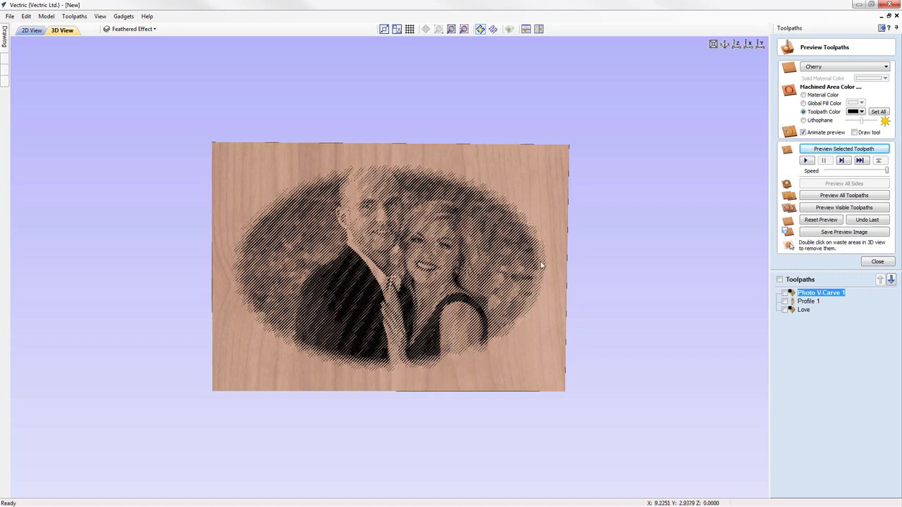
{"action": "left_click_drag", "start_coordinate": [261, 195], "coordinate": [335, 274]}
{"action": "left_click", "coordinate": [737, 45]}
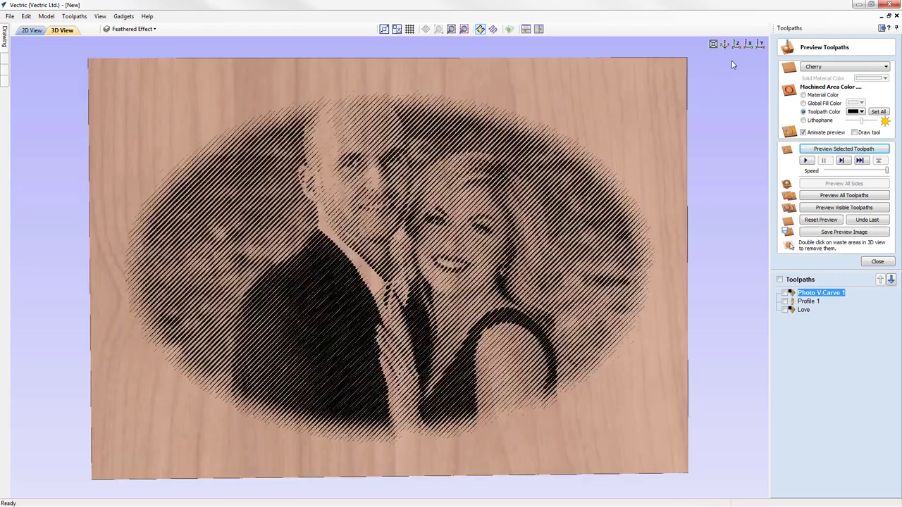
{"action": "left_click", "coordinate": [877, 262]}
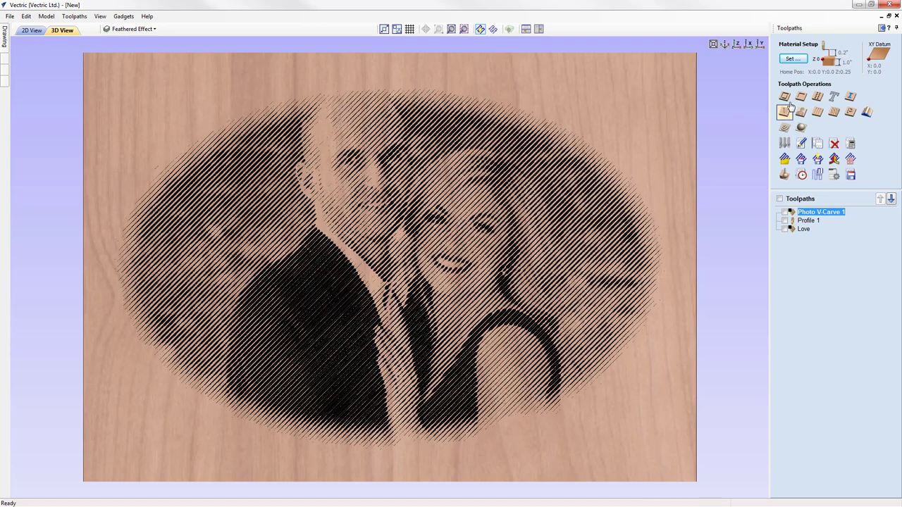
Return to the 2D view, undo the feathered oval border, and select the restored photo.
{"action": "left_click", "coordinate": [882, 28]}
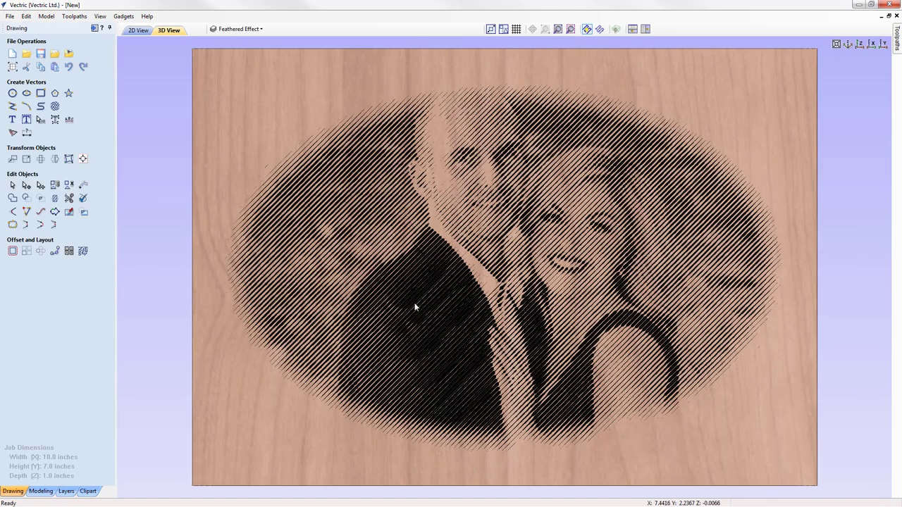
{"action": "left_click", "coordinate": [139, 32]}
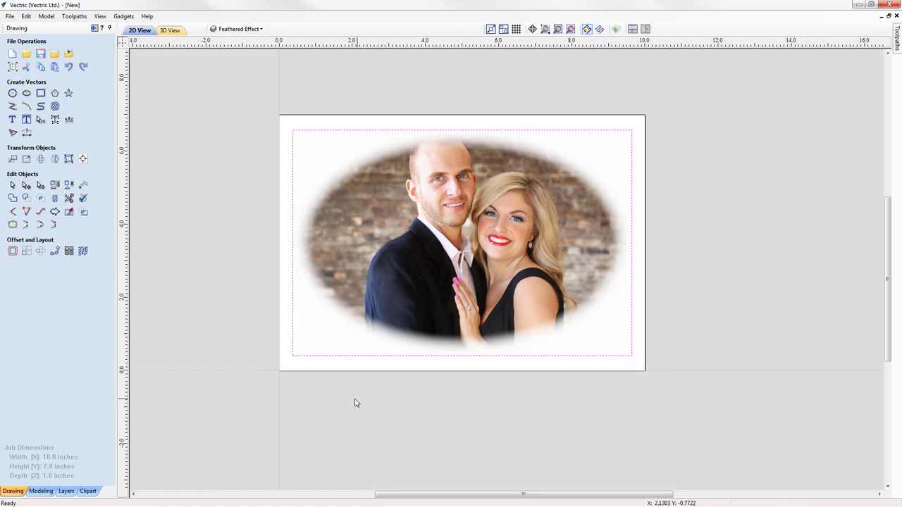
{"action": "left_click", "coordinate": [68, 67]}
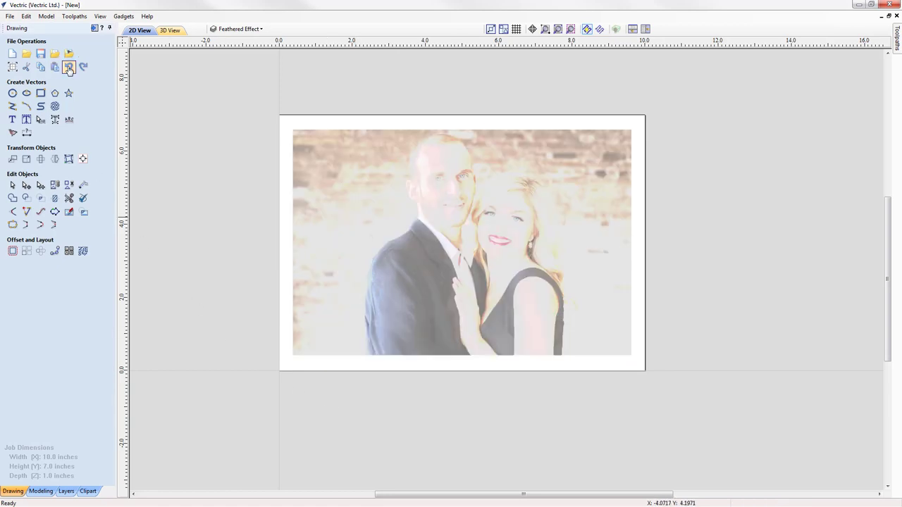
{"action": "left_click", "coordinate": [427, 236]}
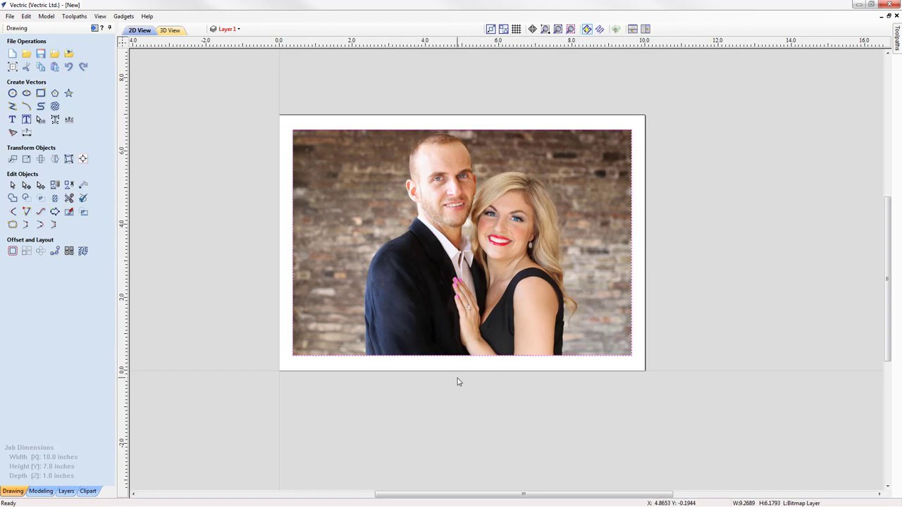
Add a new layer named Crop and clear the photo selection.
{"action": "left_click", "coordinate": [240, 31]}
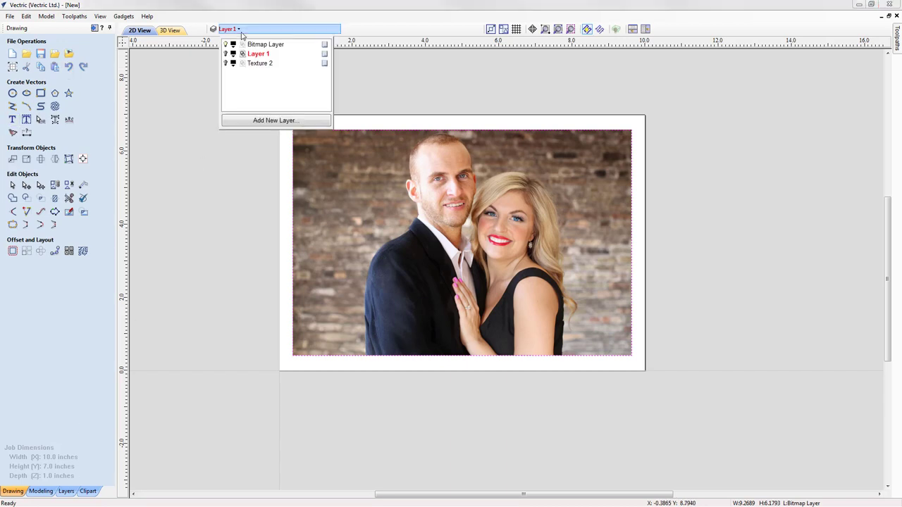
{"action": "left_click", "coordinate": [276, 121]}
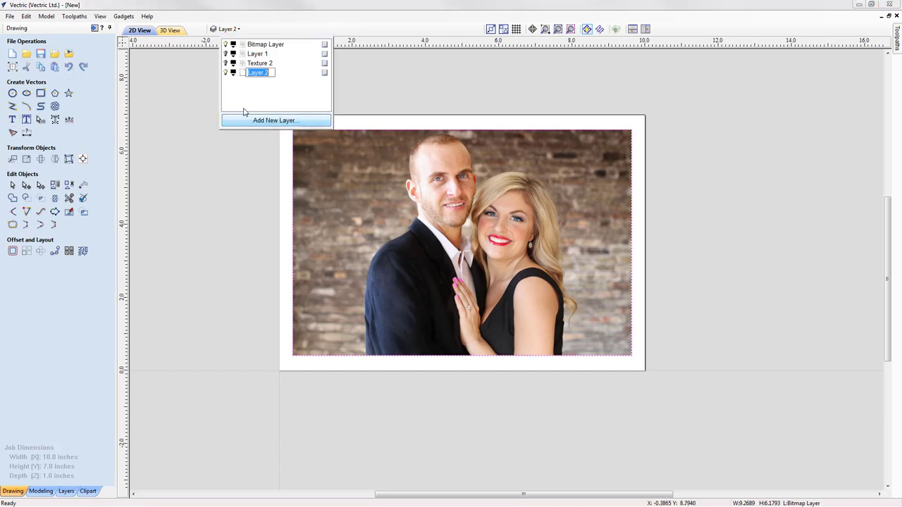
{"action": "type", "text": "Crop"}
{"action": "key", "text": "Return"}
{"action": "left_click", "coordinate": [215, 232]}
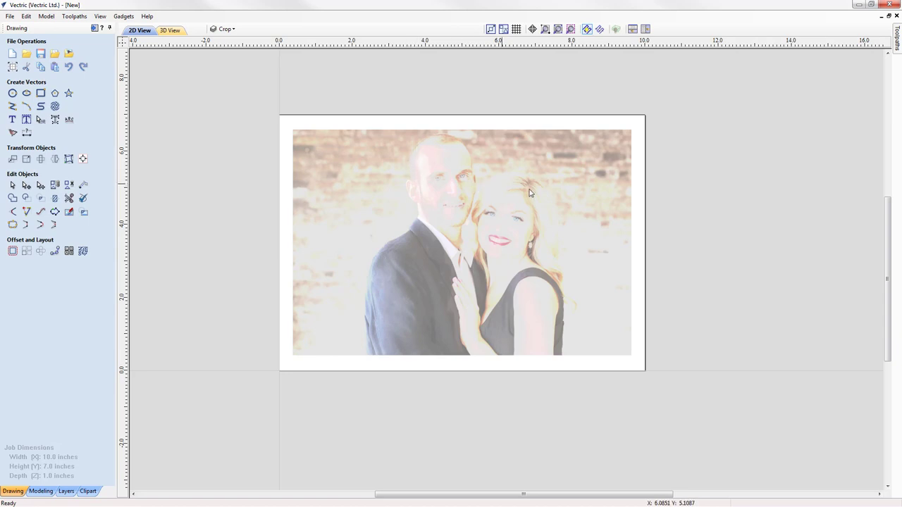
Set the fading of the non-selected photo bitmap to 0 % in its object properties.
{"action": "left_click", "coordinate": [443, 271]}
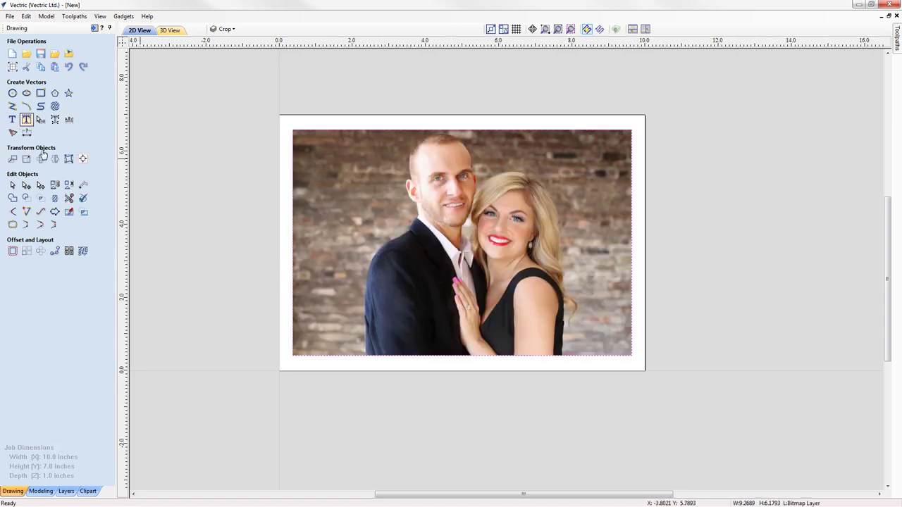
{"action": "right_click", "coordinate": [459, 280]}
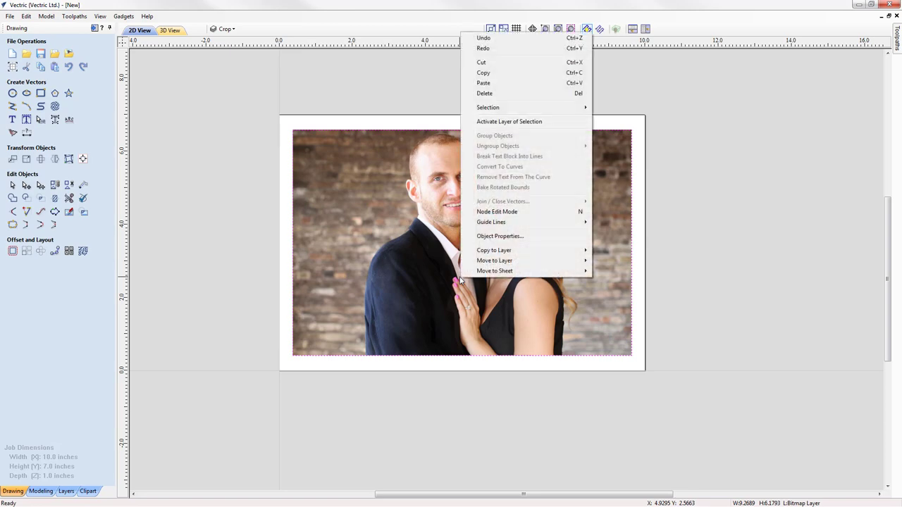
{"action": "left_click", "coordinate": [493, 236]}
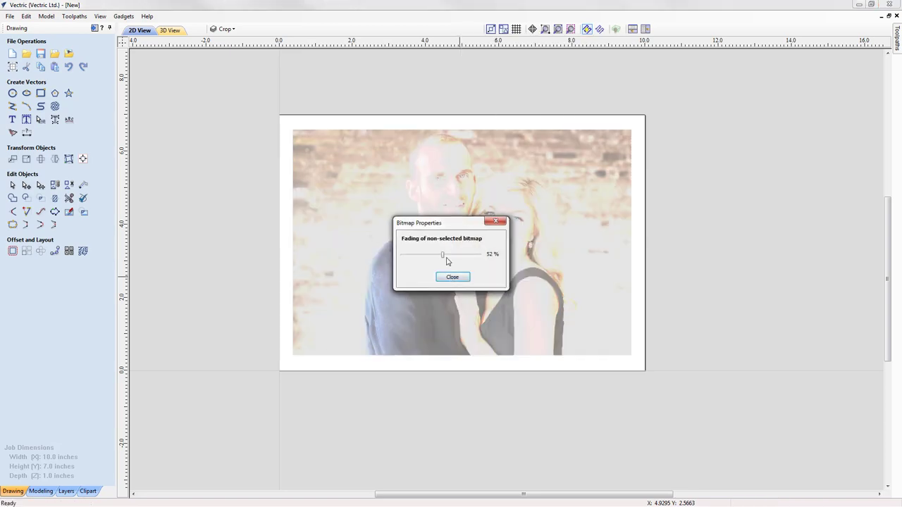
{"action": "left_click_drag", "start_coordinate": [443, 255], "coordinate": [399, 263]}
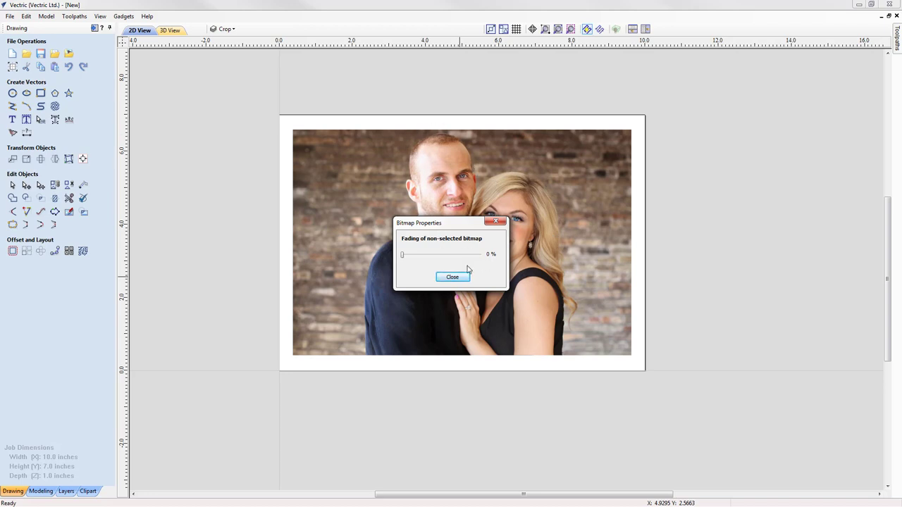
{"action": "left_click", "coordinate": [444, 280]}
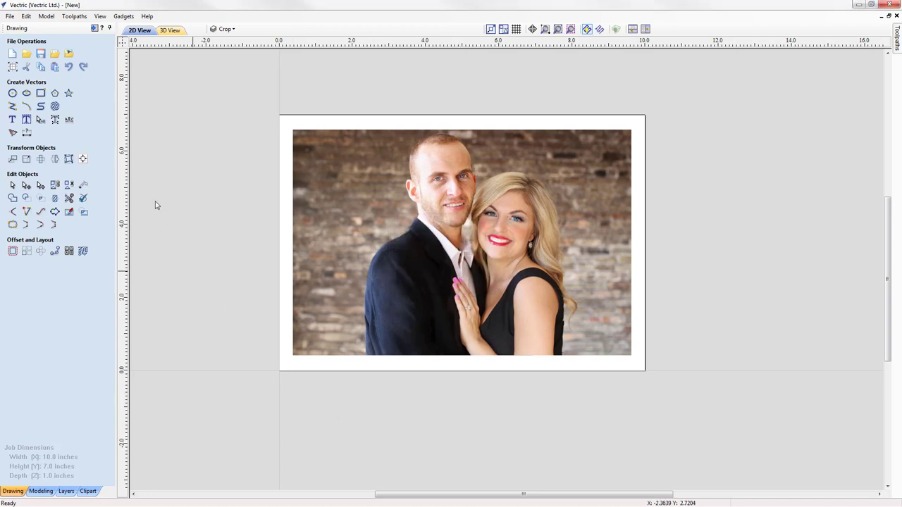
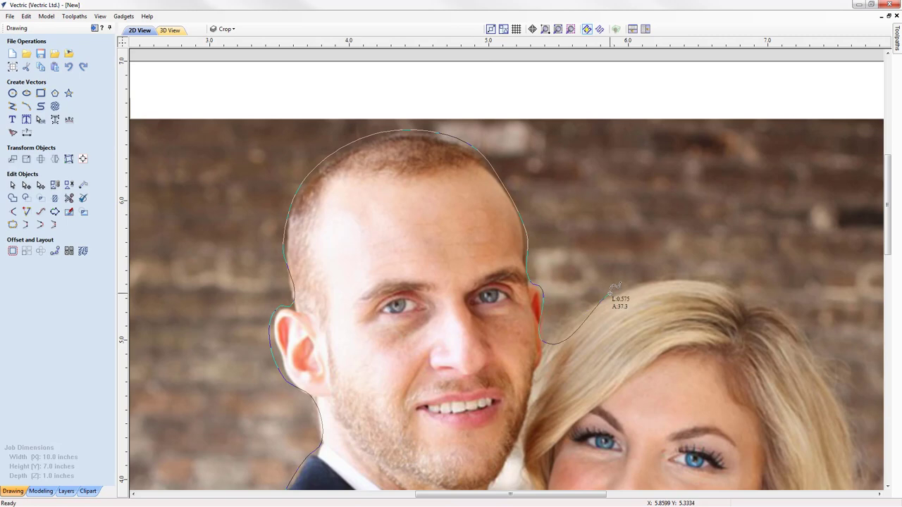
Continue tracing the couple's outline curve over the top of the woman's hair and down its outer side.
{"action": "left_click", "coordinate": [703, 280]}
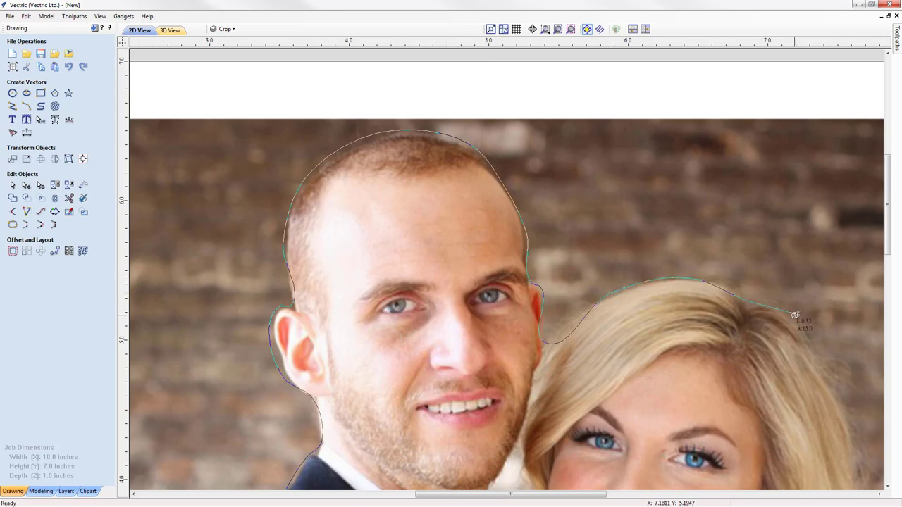
{"action": "scroll", "coordinate": [796, 321], "scroll_direction": "down", "scroll_amount": 3}
{"action": "scroll", "coordinate": [733, 381], "scroll_direction": "up", "scroll_amount": 3}
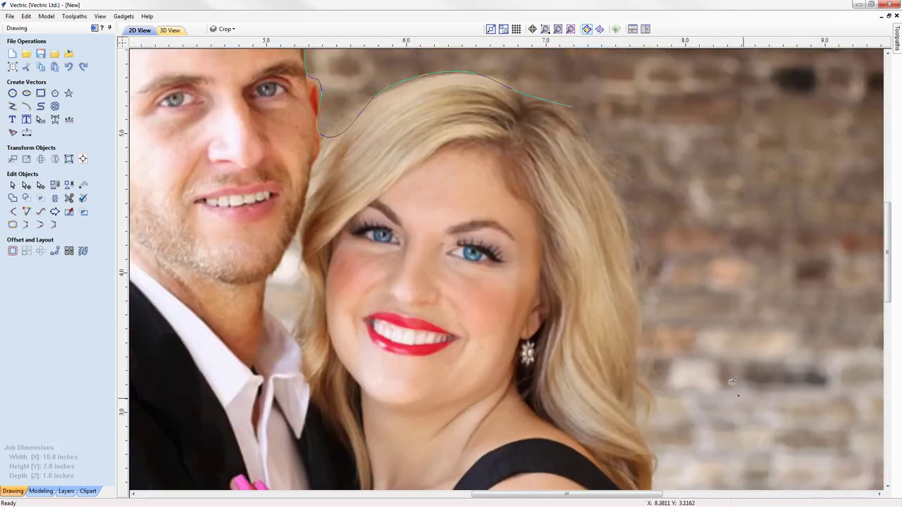
{"action": "left_click", "coordinate": [638, 285]}
{"action": "scroll", "coordinate": [656, 444], "scroll_direction": "down", "scroll_amount": 3}
{"action": "scroll", "coordinate": [590, 392], "scroll_direction": "up", "scroll_amount": 4}
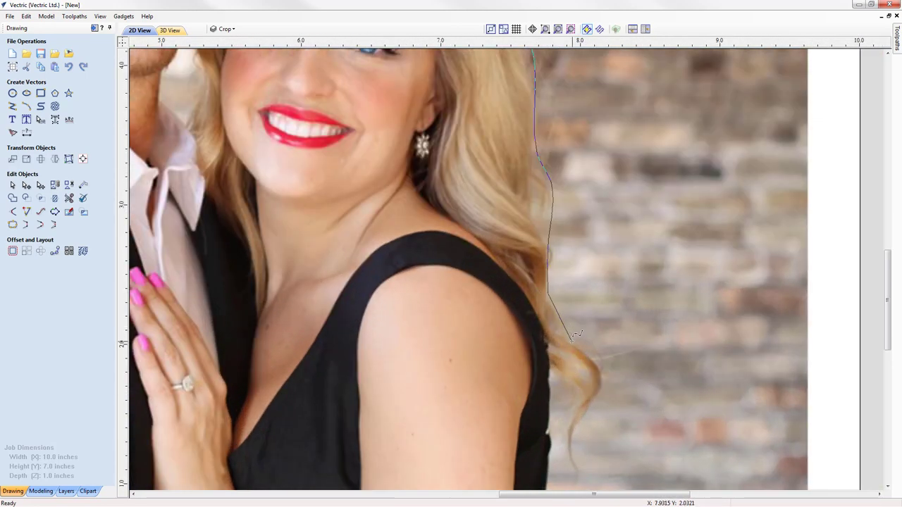
Trace the curve around the woman's hair ends to the photo's bottom edge and finish the closed outline of the couple.
{"action": "left_click", "coordinate": [602, 368]}
{"action": "left_click", "coordinate": [612, 383]}
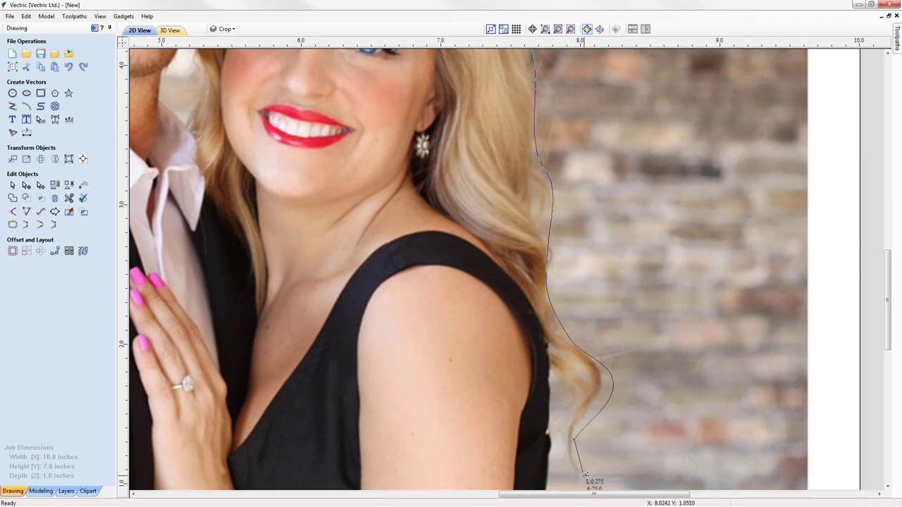
{"action": "scroll", "coordinate": [556, 365], "scroll_direction": "down", "scroll_amount": 4}
{"action": "scroll", "coordinate": [555, 365], "scroll_direction": "up", "scroll_amount": 4}
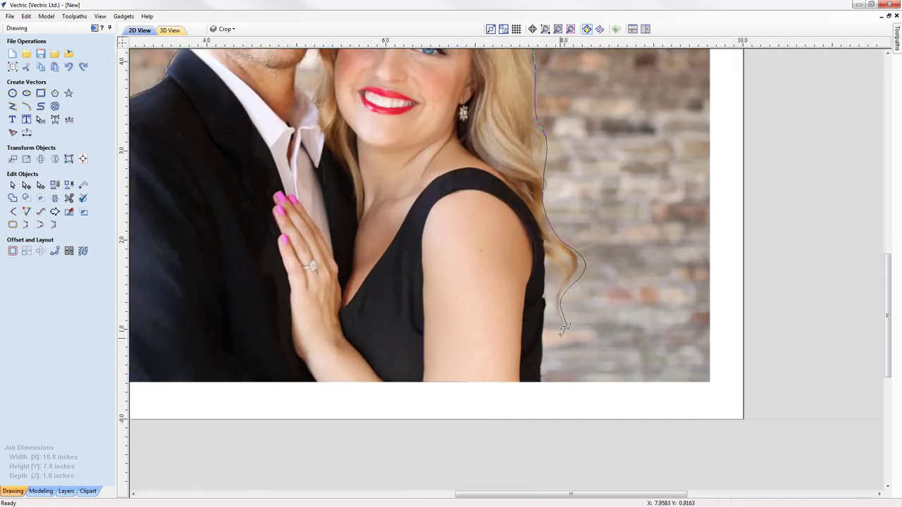
{"action": "left_click", "coordinate": [546, 326]}
{"action": "scroll", "coordinate": [554, 381], "scroll_direction": "down", "scroll_amount": 3}
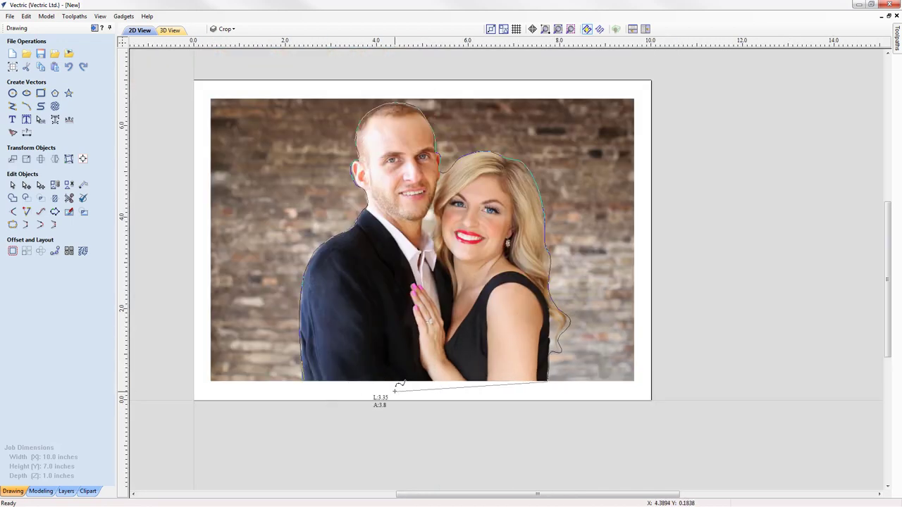
{"action": "right_click", "coordinate": [395, 390]}
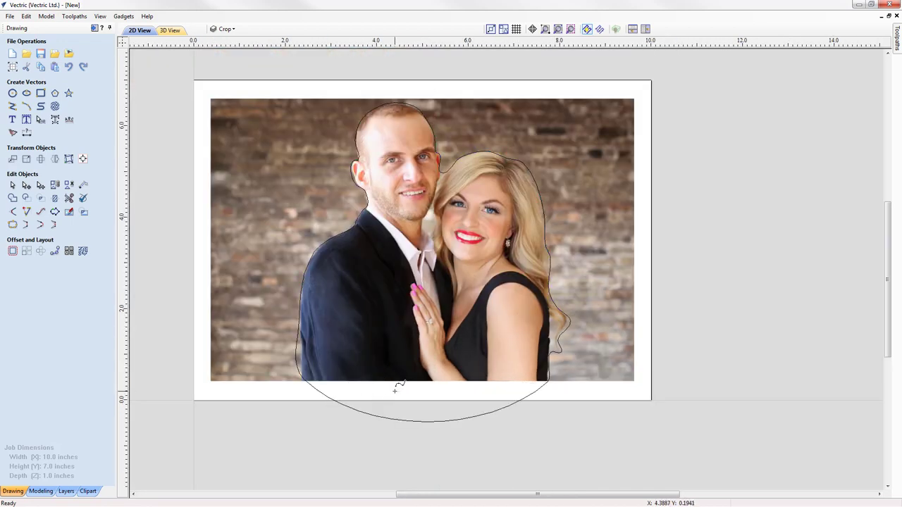
Node-edit the couple's outline and convert the bulging span below the photo to a straight line.
{"action": "left_click", "coordinate": [428, 424]}
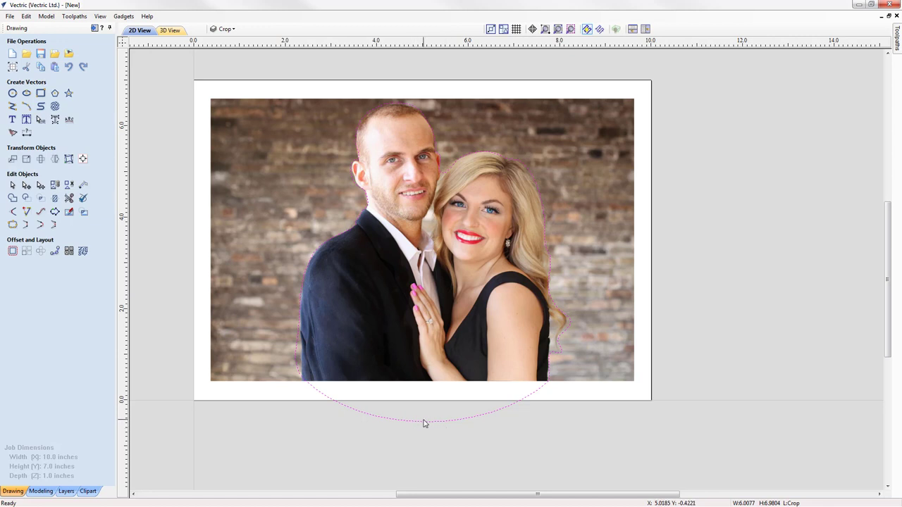
{"action": "double_click", "coordinate": [425, 423]}
{"action": "right_click", "coordinate": [427, 425]}
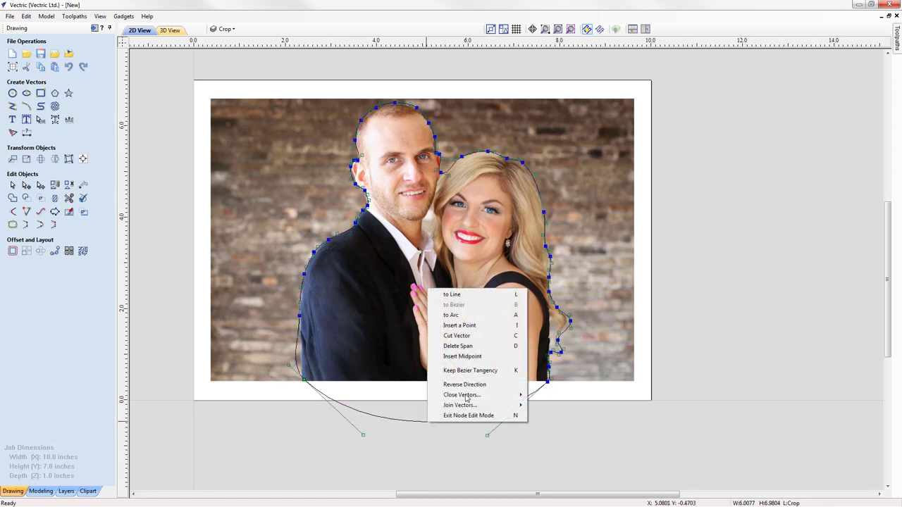
{"action": "left_click", "coordinate": [469, 346]}
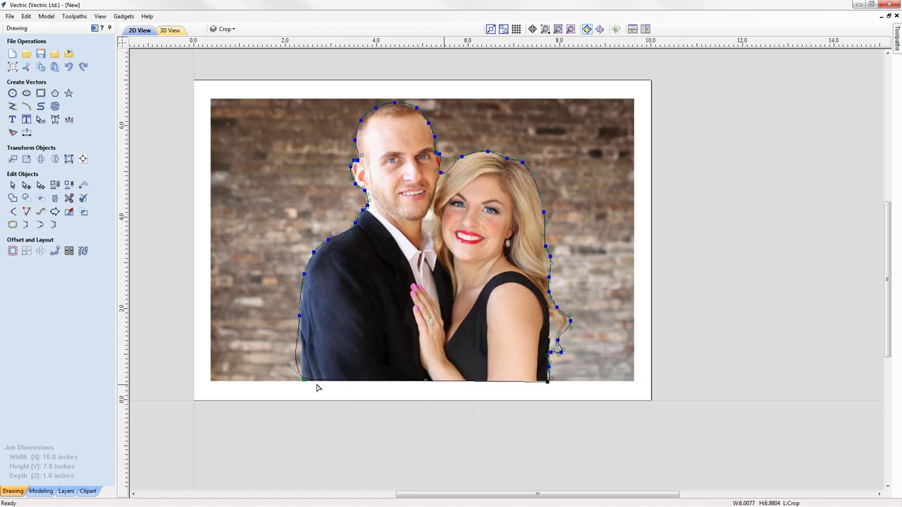
Move the outline's corner node to the jacket's edge at the photo's bottom and reshape the adjoining span along the sleeve.
{"action": "scroll", "coordinate": [307, 386], "scroll_direction": "up", "scroll_amount": 6}
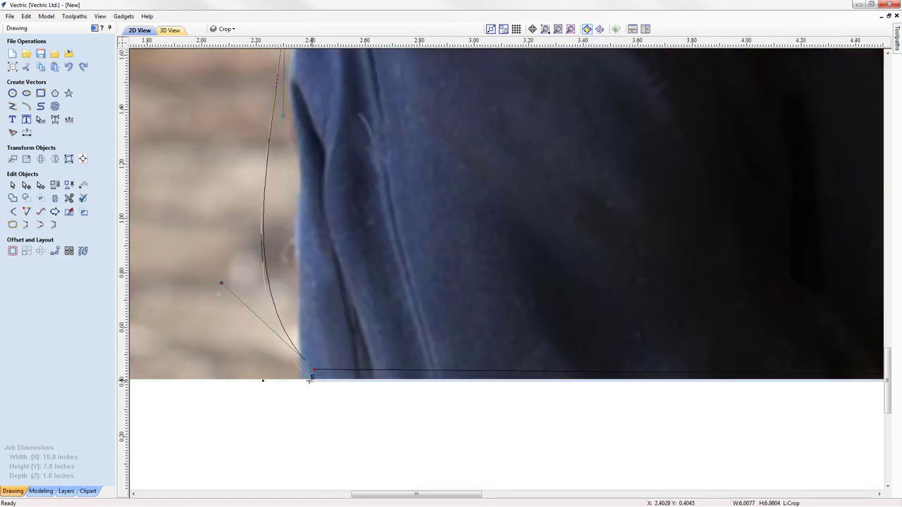
{"action": "left_click_drag", "start_coordinate": [310, 379], "coordinate": [304, 381]}
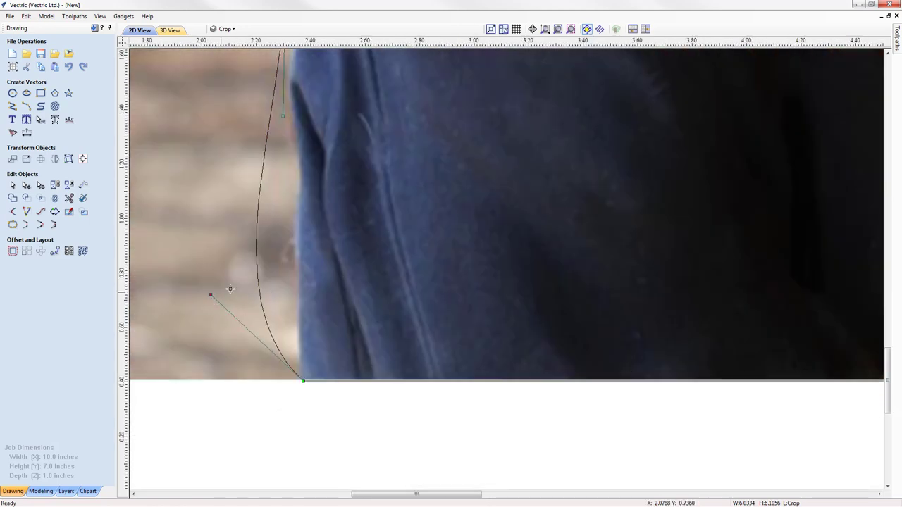
{"action": "key", "text": "l"}
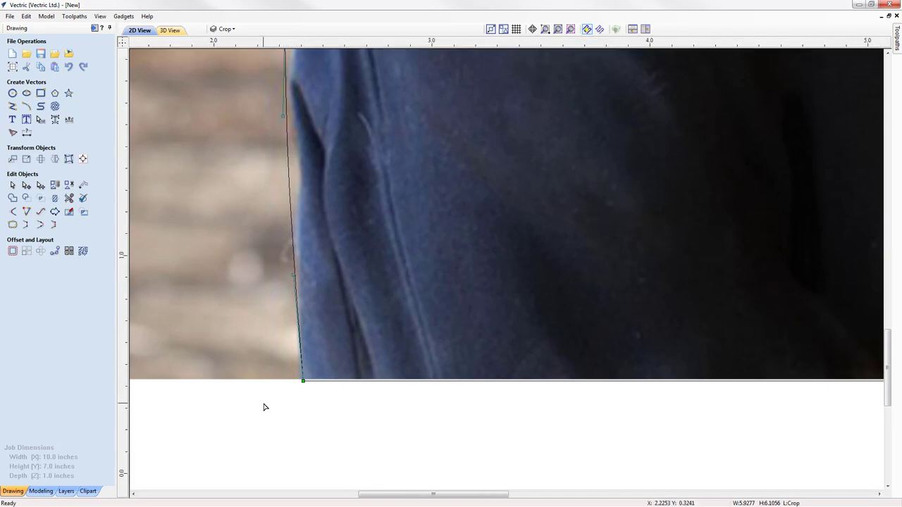
{"action": "scroll", "coordinate": [261, 409], "scroll_direction": "down", "scroll_amount": 2}
{"action": "left_click_drag", "start_coordinate": [289, 390], "coordinate": [282, 388]}
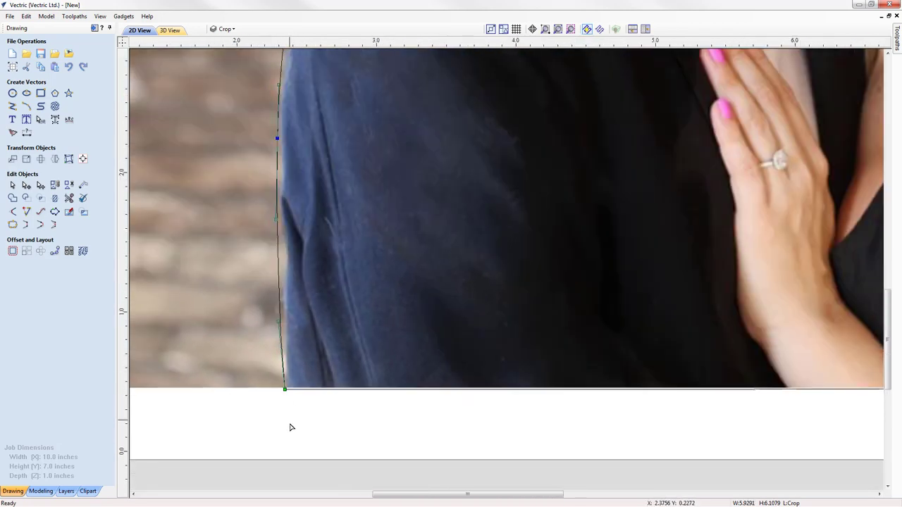
Smooth the outline around the man's shoulder by adjusting its node and curve handles to follow the jacket.
{"action": "scroll", "coordinate": [291, 428], "scroll_direction": "down", "scroll_amount": 3}
{"action": "scroll", "coordinate": [335, 213], "scroll_direction": "up", "scroll_amount": 5}
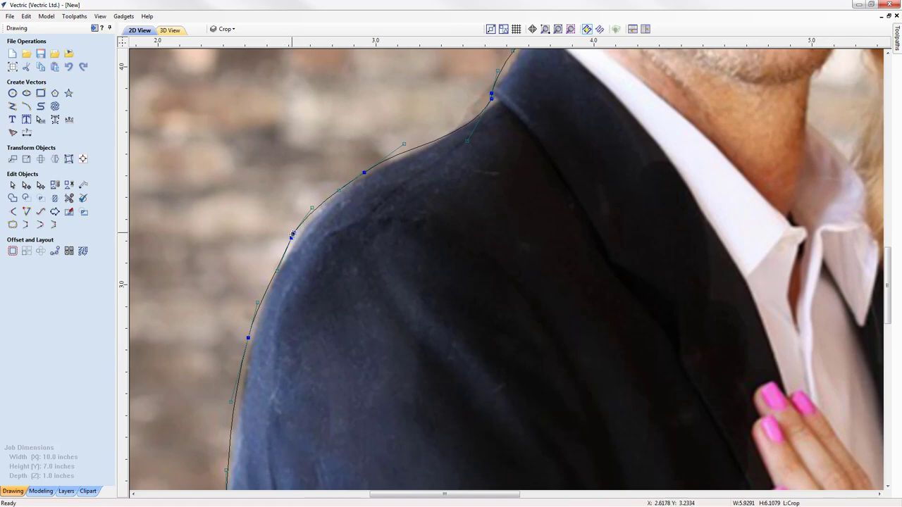
{"action": "scroll", "coordinate": [292, 234], "scroll_direction": "up", "scroll_amount": 4}
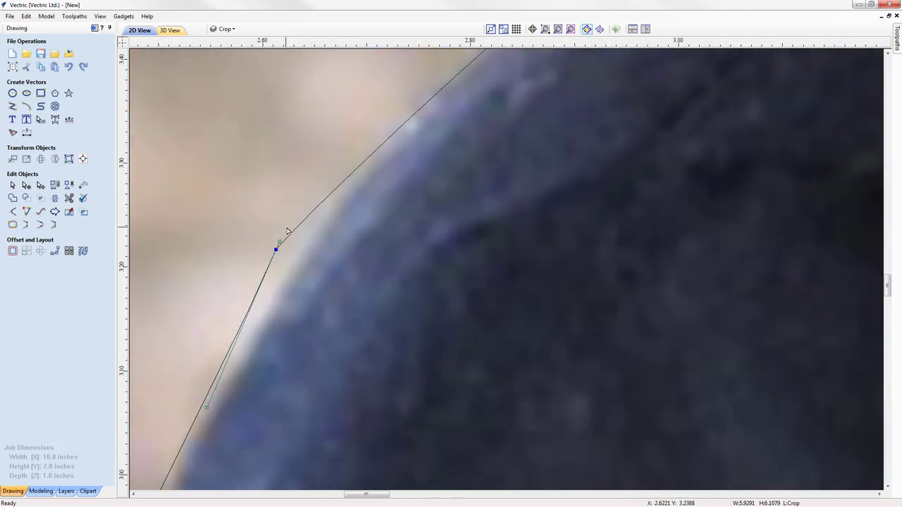
{"action": "scroll", "coordinate": [291, 256], "scroll_direction": "down", "scroll_amount": 4}
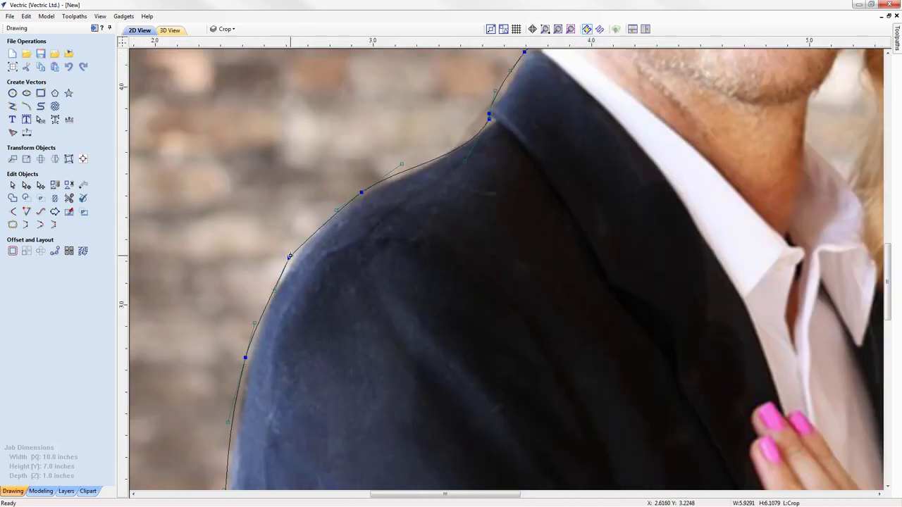
{"action": "left_click_drag", "start_coordinate": [289, 256], "coordinate": [320, 223]}
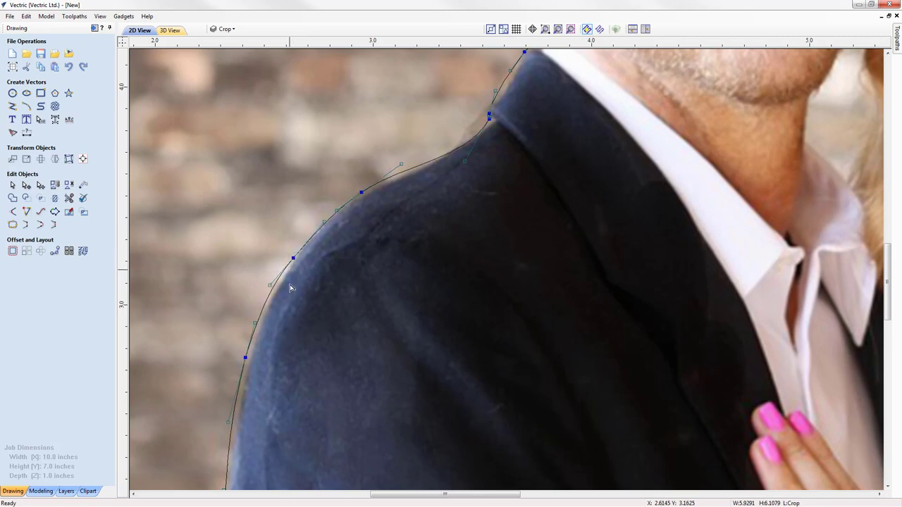
Refine the couple's outline around the man's ear and neck by adjusting its nodes and curve handles.
{"action": "scroll", "coordinate": [293, 289], "scroll_direction": "down", "scroll_amount": 3}
{"action": "scroll", "coordinate": [388, 116], "scroll_direction": "up", "scroll_amount": 3}
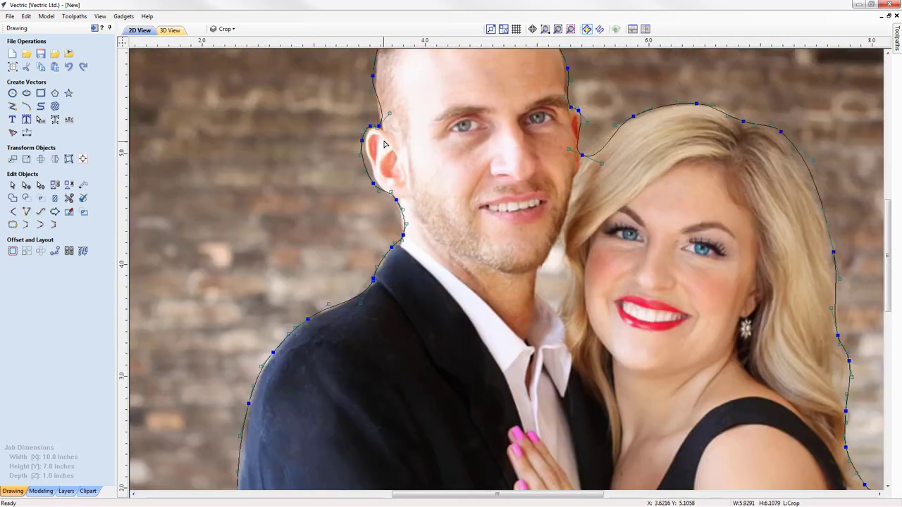
{"action": "left_click_drag", "start_coordinate": [396, 112], "coordinate": [374, 111]}
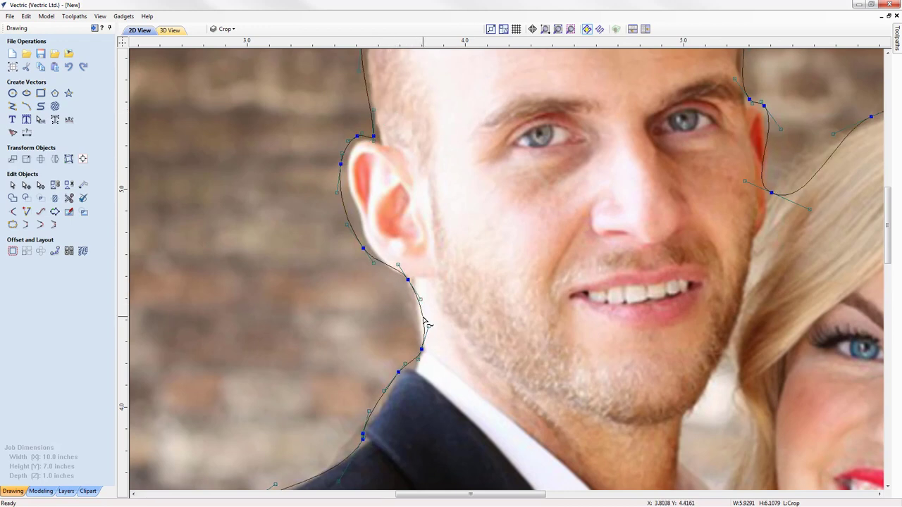
{"action": "scroll", "coordinate": [417, 412], "scroll_direction": "down", "scroll_amount": 2}
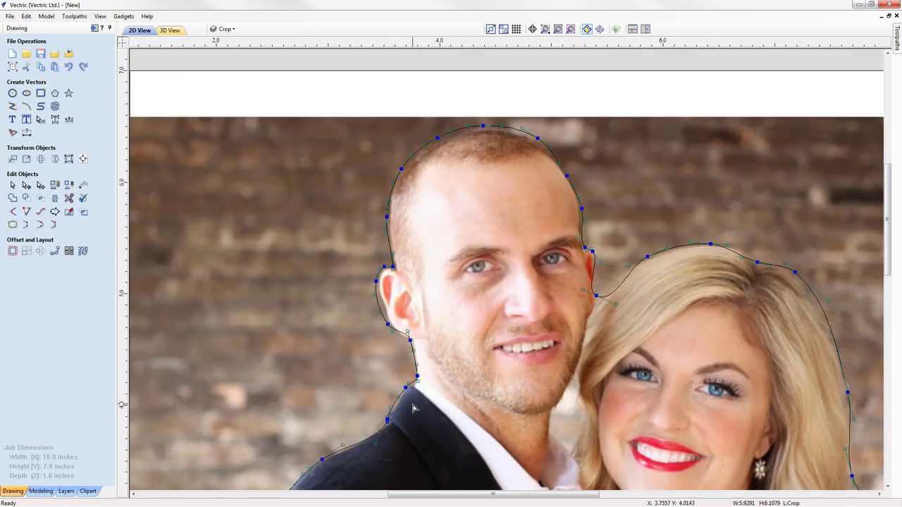
{"action": "scroll", "coordinate": [391, 360], "scroll_direction": "up", "scroll_amount": 2}
{"action": "left_click_drag", "start_coordinate": [411, 314], "coordinate": [408, 320]}
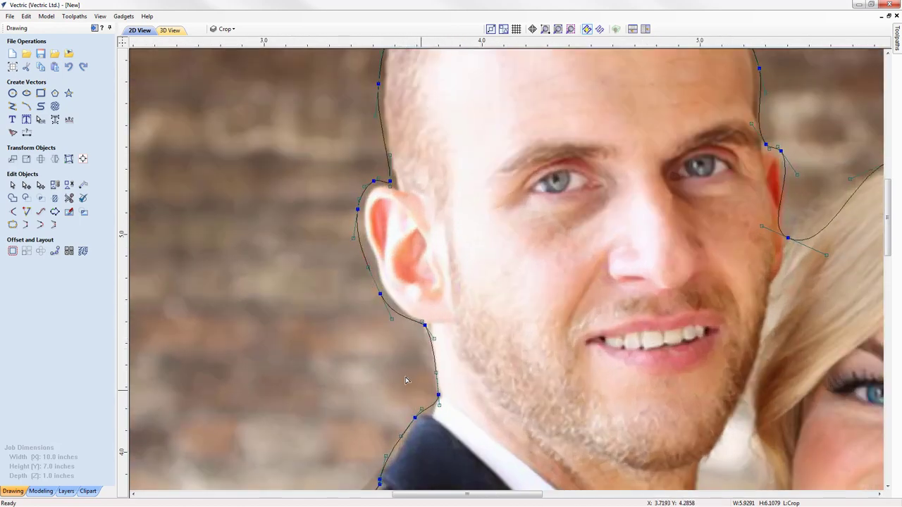
{"action": "scroll", "coordinate": [395, 363], "scroll_direction": "down", "scroll_amount": 2}
{"action": "scroll", "coordinate": [491, 162], "scroll_direction": "up", "scroll_amount": 2}
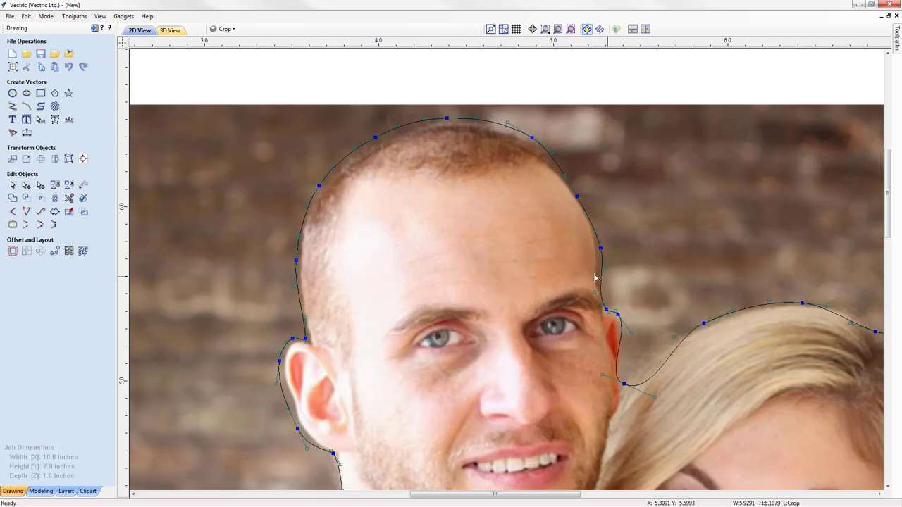
Adjust the curve handles where the outline dips between the man's ear and the woman's hair to form a tighter junction.
{"action": "scroll", "coordinate": [583, 233], "scroll_direction": "down", "scroll_amount": 1}
{"action": "scroll", "coordinate": [532, 230], "scroll_direction": "up", "scroll_amount": 2}
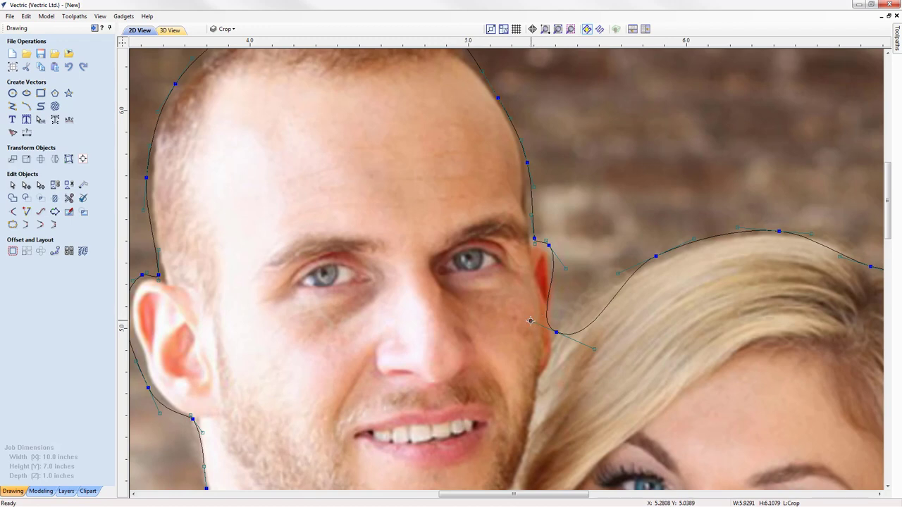
{"action": "left_click_drag", "start_coordinate": [549, 300], "coordinate": [575, 328]}
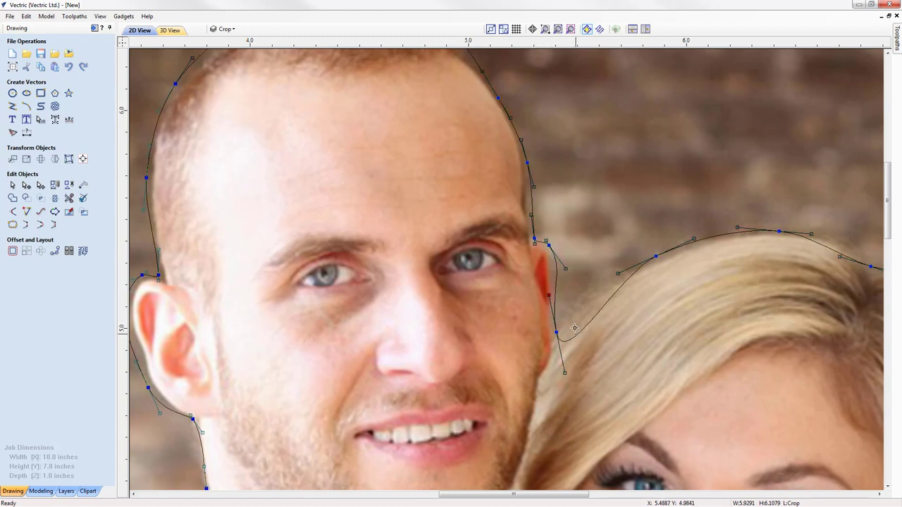
{"action": "left_click_drag", "start_coordinate": [548, 295], "coordinate": [543, 297]}
{"action": "scroll", "coordinate": [325, 164], "scroll_direction": "down", "scroll_amount": 2}
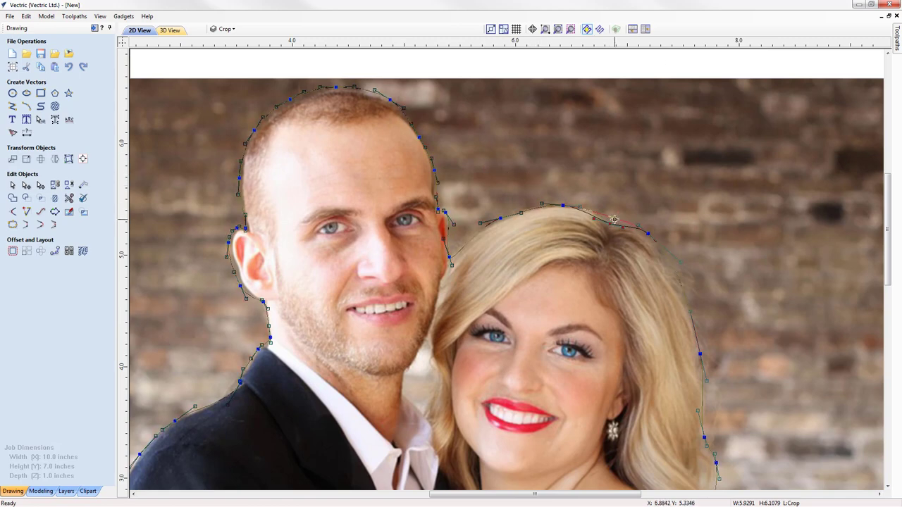
Reshape the outline between the woman's hair ends and her dress by repositioning the node and handles there, and finish node editing.
{"action": "scroll", "coordinate": [437, 148], "scroll_direction": "down", "scroll_amount": 2}
{"action": "scroll", "coordinate": [582, 373], "scroll_direction": "up", "scroll_amount": 2}
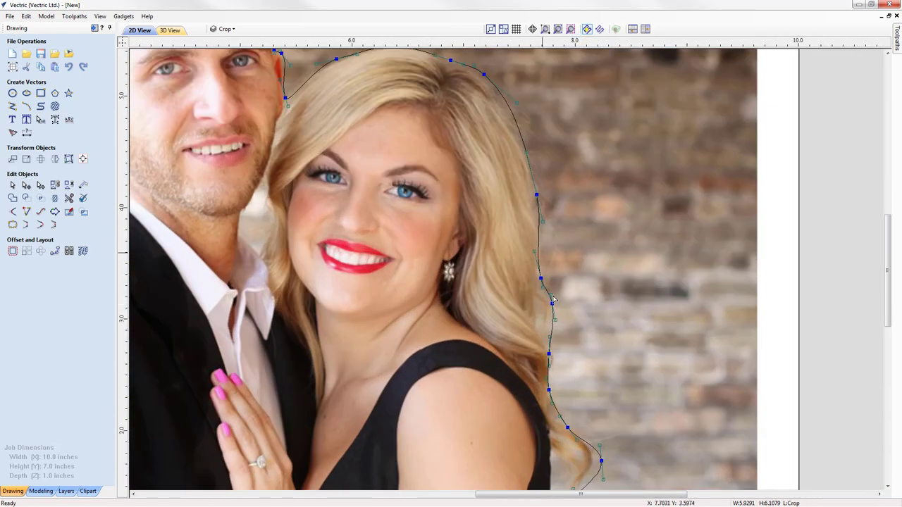
{"action": "scroll", "coordinate": [553, 299], "scroll_direction": "down", "scroll_amount": 2}
{"action": "scroll", "coordinate": [568, 392], "scroll_direction": "up", "scroll_amount": 3}
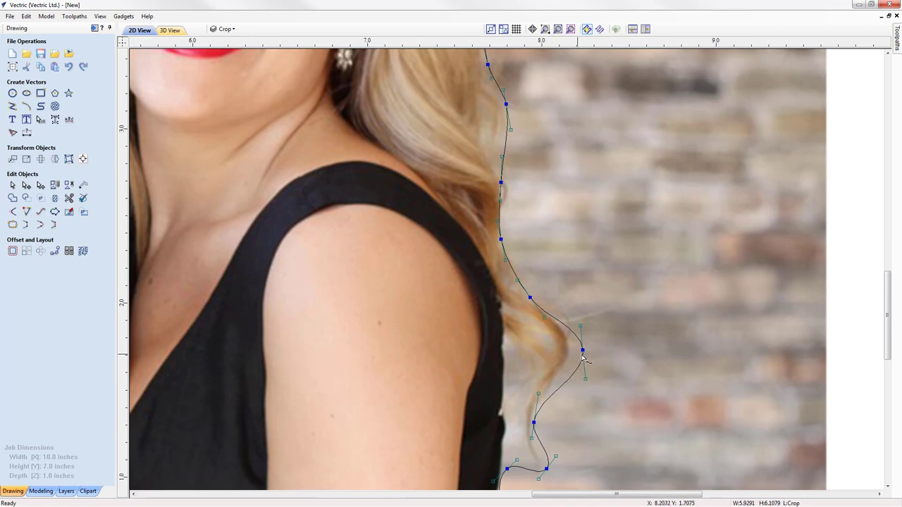
{"action": "scroll", "coordinate": [479, 292], "scroll_direction": "down", "scroll_amount": 2}
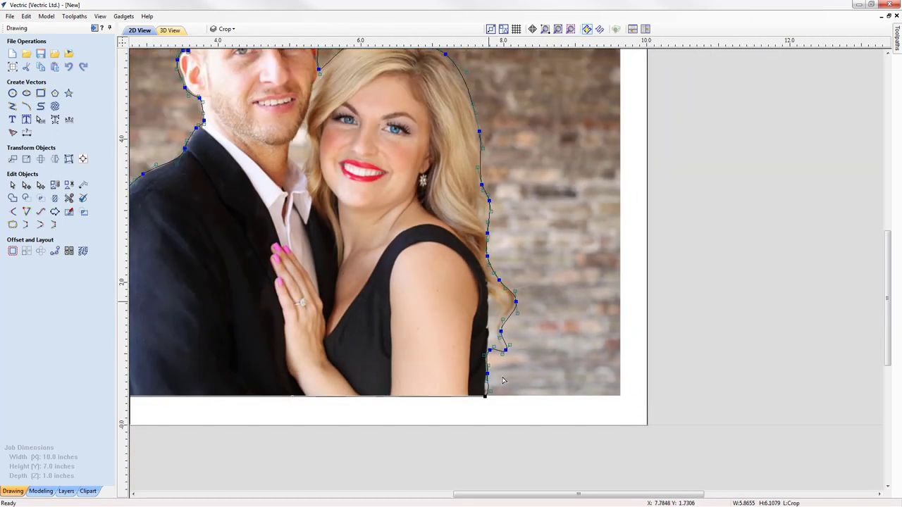
{"action": "scroll", "coordinate": [486, 329], "scroll_direction": "up", "scroll_amount": 2}
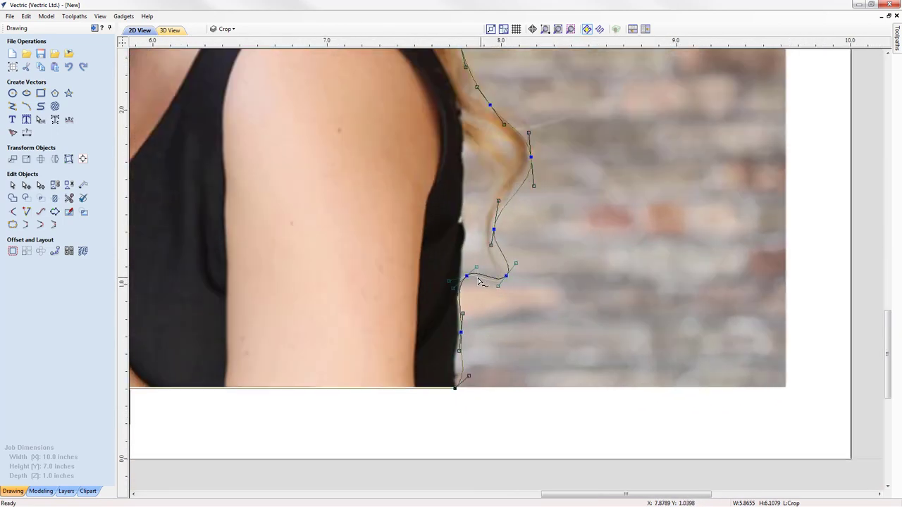
{"action": "left_click_drag", "start_coordinate": [476, 268], "coordinate": [496, 242]}
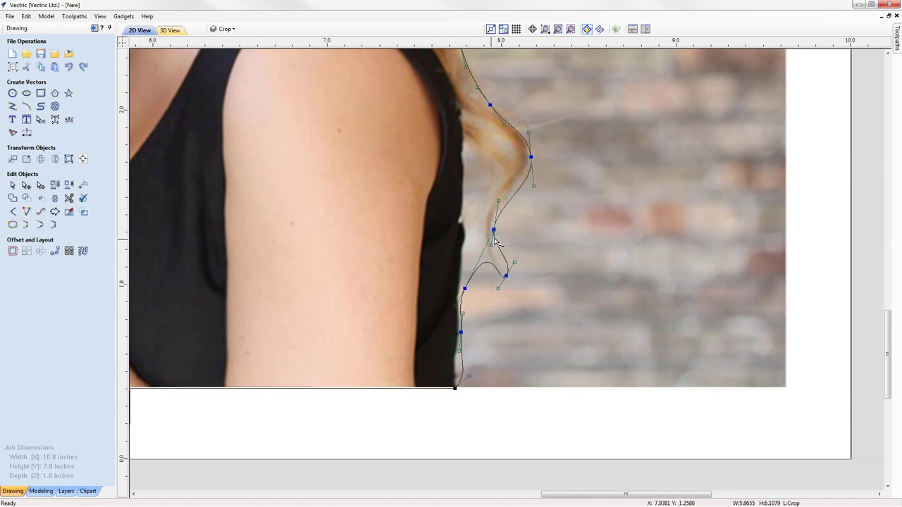
{"action": "mouse_move", "coordinate": [468, 291]}
{"action": "left_mouse_down"}
{"action": "mouse_move", "coordinate": [518, 293]}
{"action": "mouse_move", "coordinate": [467, 293]}
{"action": "mouse_move", "coordinate": [466, 280]}
{"action": "left_mouse_up"}
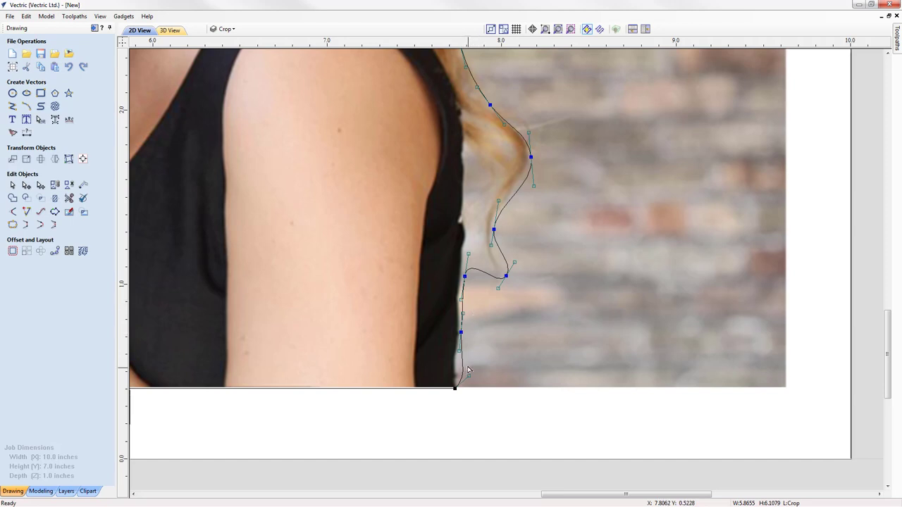
{"action": "scroll", "coordinate": [467, 377], "scroll_direction": "down", "scroll_amount": 5}
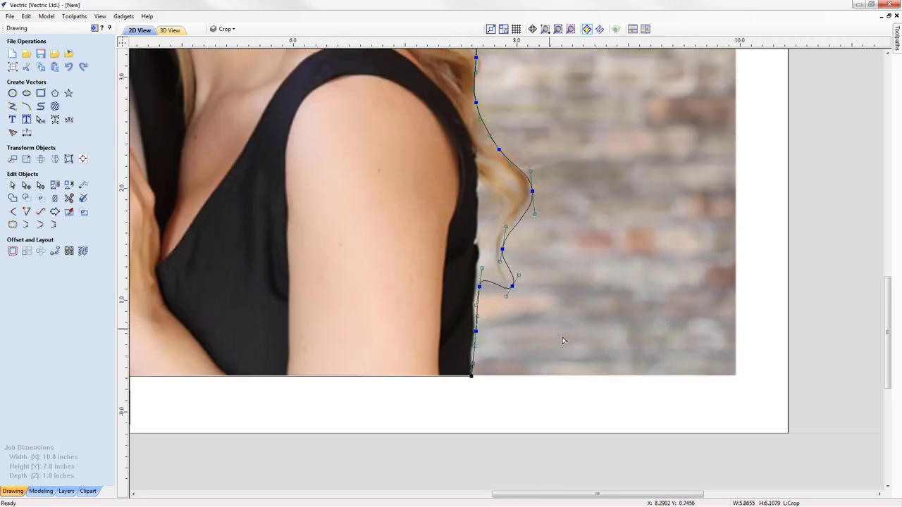
{"action": "scroll", "coordinate": [620, 296], "scroll_direction": "up", "scroll_amount": 3}
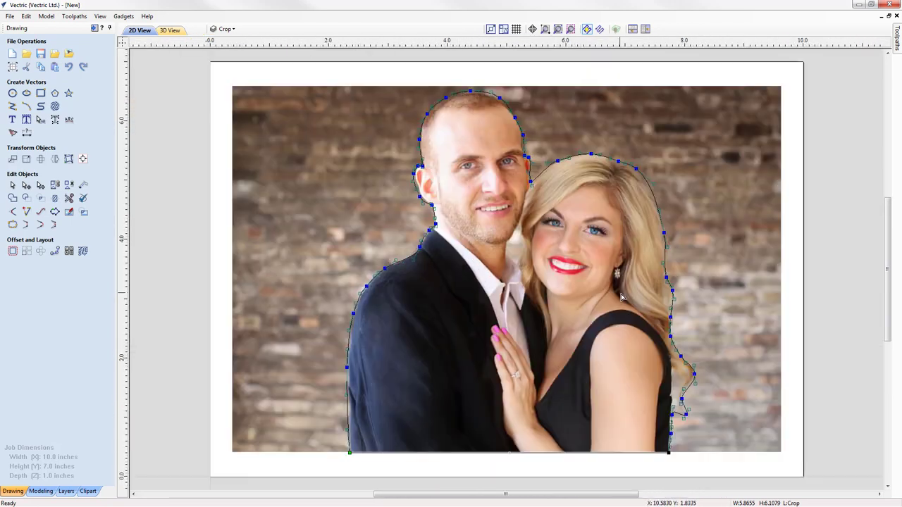
{"action": "key", "text": "Escape"}
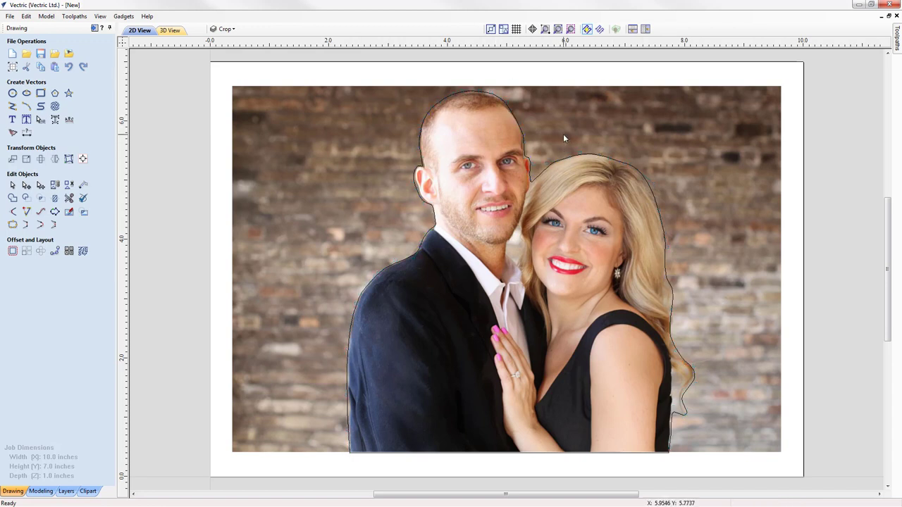
Crop the photo to the couple's traced outline.
{"action": "left_click", "coordinate": [351, 330]}
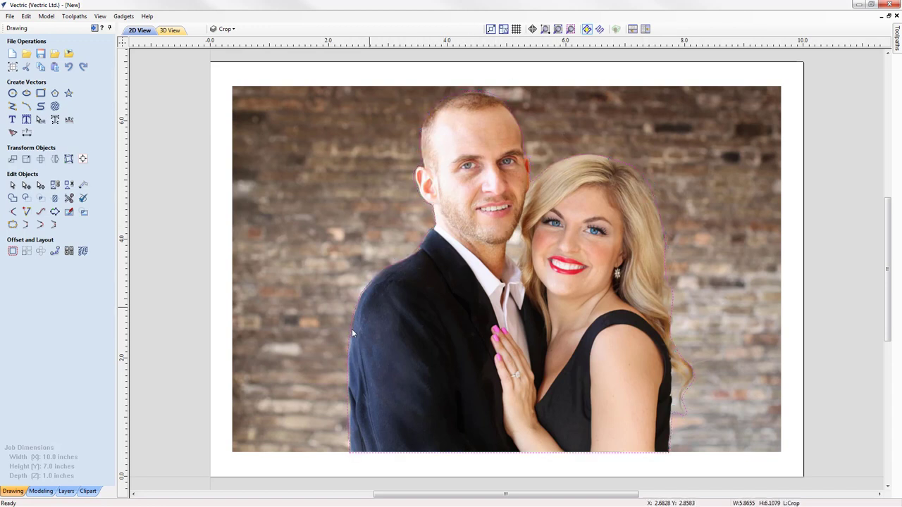
{"action": "left_click", "coordinate": [447, 317], "text": "shift"}
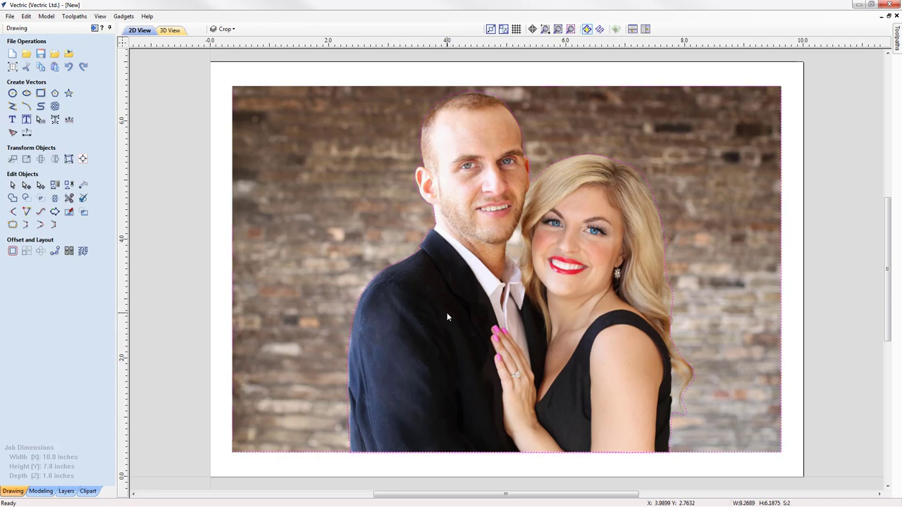
{"action": "left_click", "coordinate": [83, 213]}
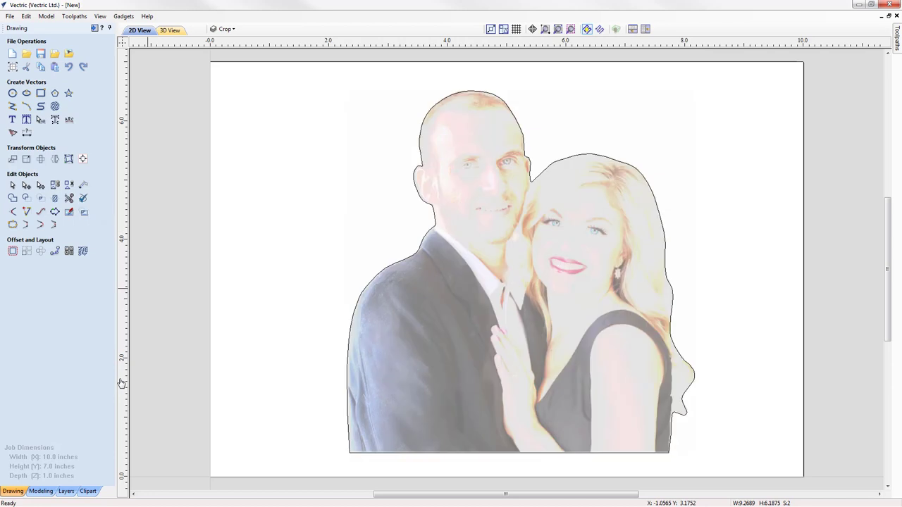
Move the cropped photo together with its outline horizontally toward the material's right edge, leaving free space beside the man.
{"action": "left_click_drag", "start_coordinate": [702, 465], "coordinate": [312, 75]}
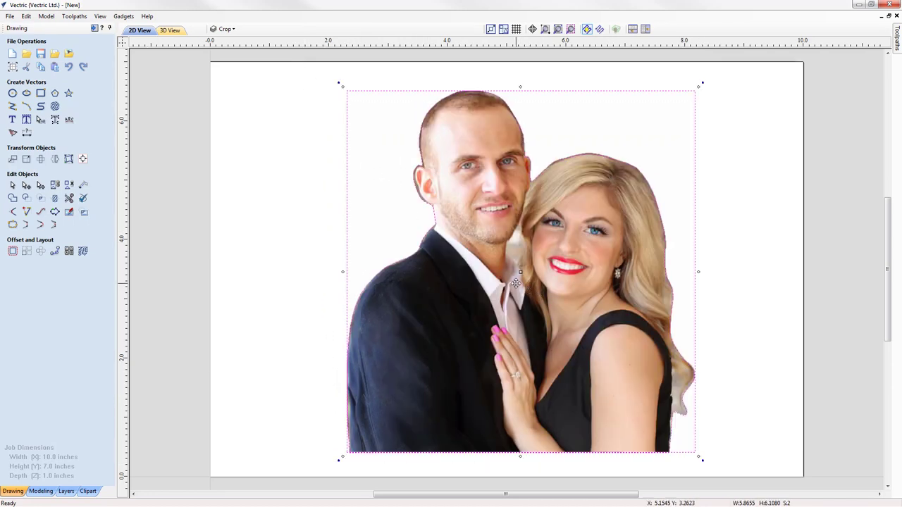
{"action": "left_click_drag", "start_coordinate": [516, 283], "coordinate": [590, 283]}
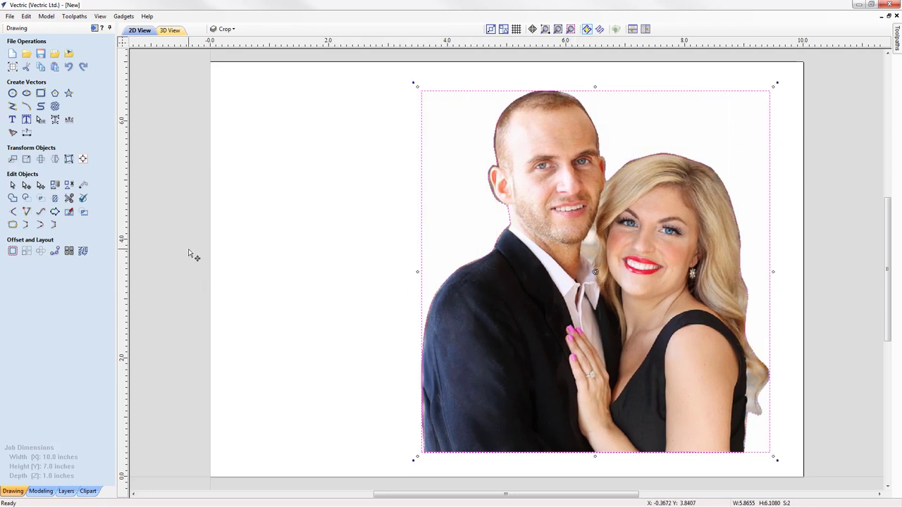
{"action": "left_click", "coordinate": [194, 274]}
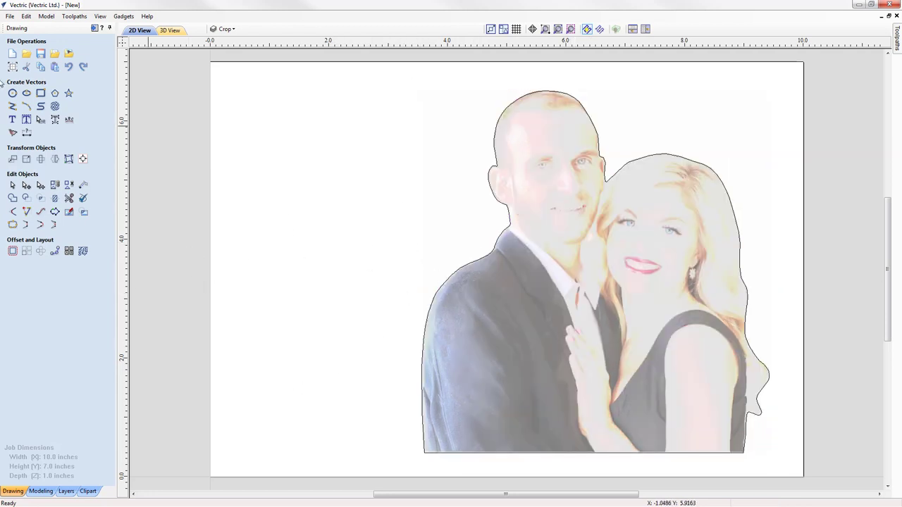
Create the two-line text "Happy Anniversary" in Brush Script MT and place it in the material's upper-left area beside the couple.
{"action": "left_click", "coordinate": [12, 120]}
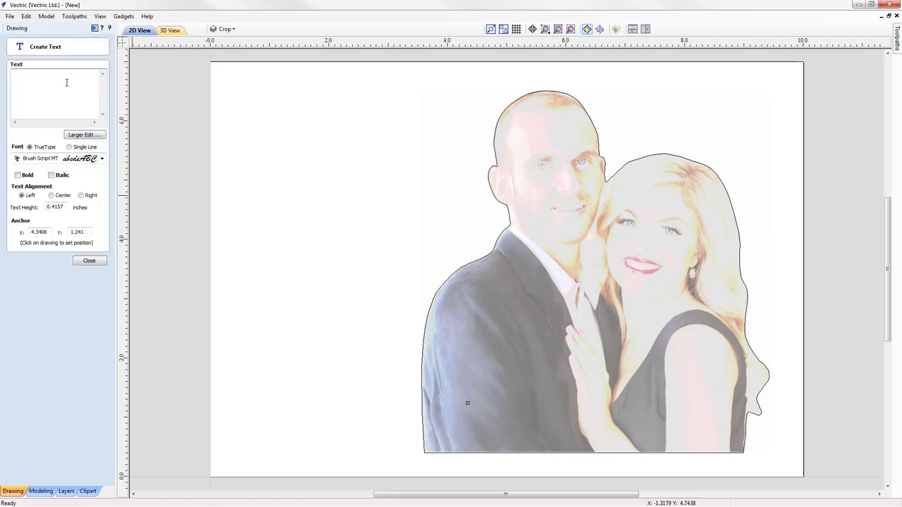
{"action": "type", "text": "Happy "}
{"action": "type", "text": "Ann"}
{"action": "type", "text": "iversary"}
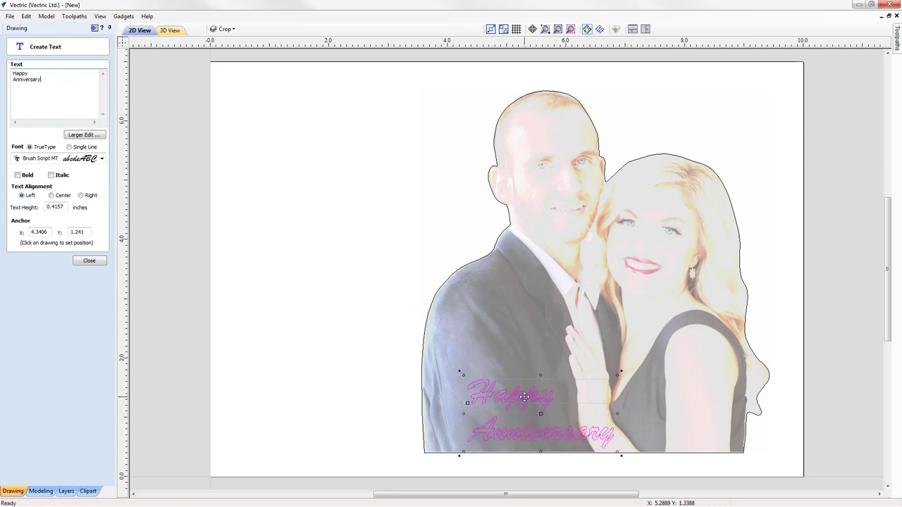
{"action": "left_click_drag", "start_coordinate": [524, 397], "coordinate": [298, 133]}
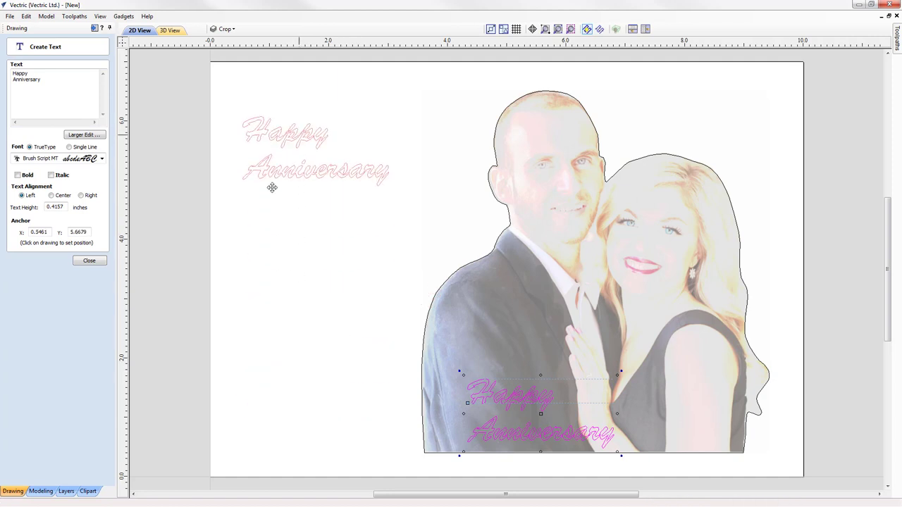
{"action": "left_click", "coordinate": [88, 260]}
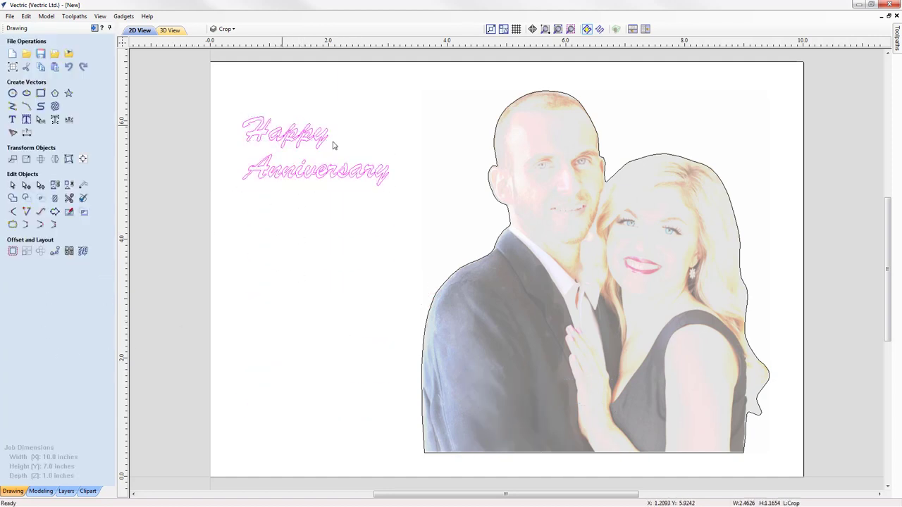
Recalculate the Photo V-Carve 1 toolpath for the cropped photo using the Raster pattern.
{"action": "left_click", "coordinate": [94, 28]}
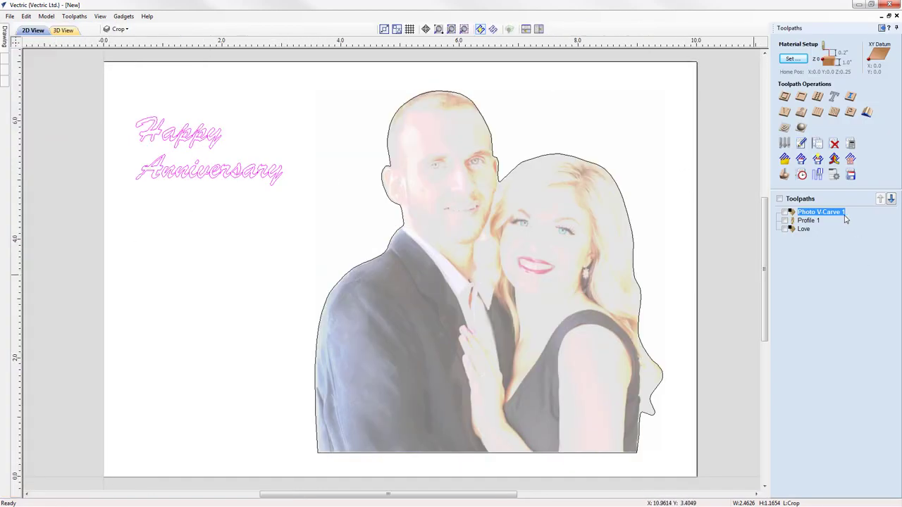
{"action": "double_click", "coordinate": [828, 216]}
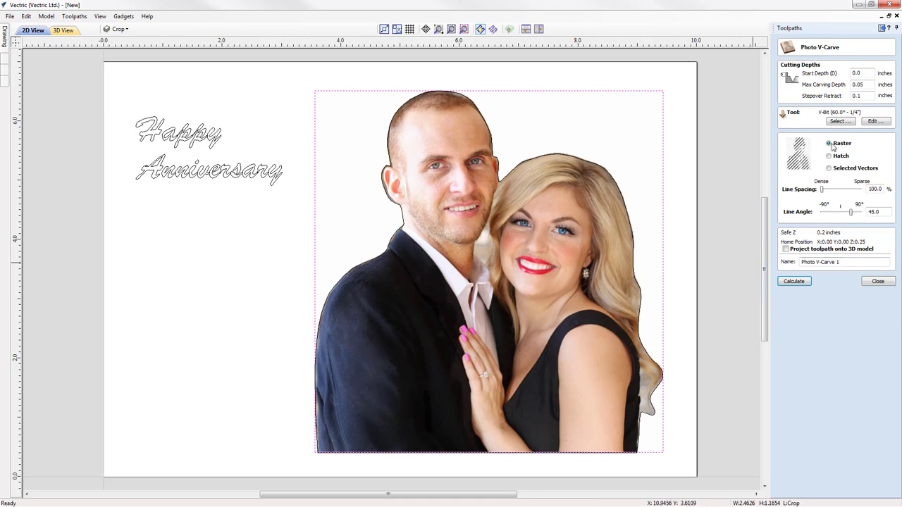
{"action": "left_click", "coordinate": [793, 281]}
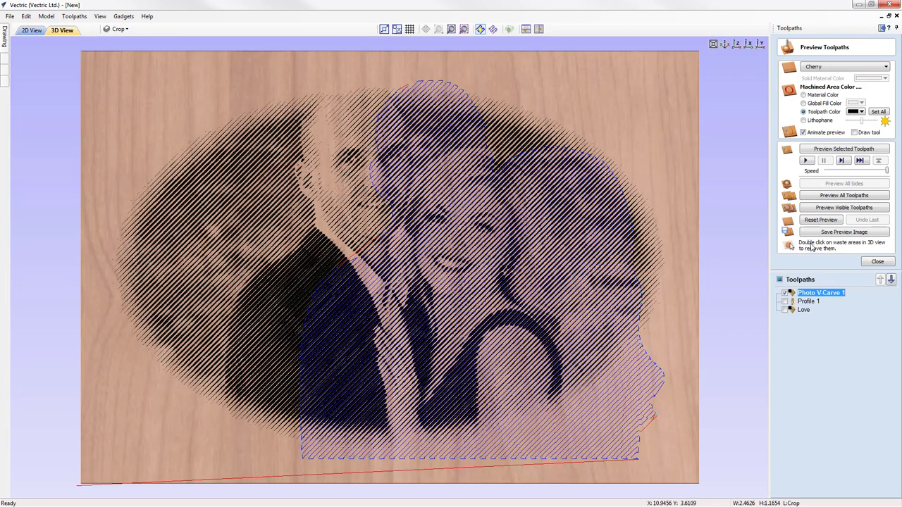
Reset the old toolpath preview and simulate the recalculated Photo V-Carve 1 toolpath on the cherry material.
{"action": "left_click", "coordinate": [821, 220]}
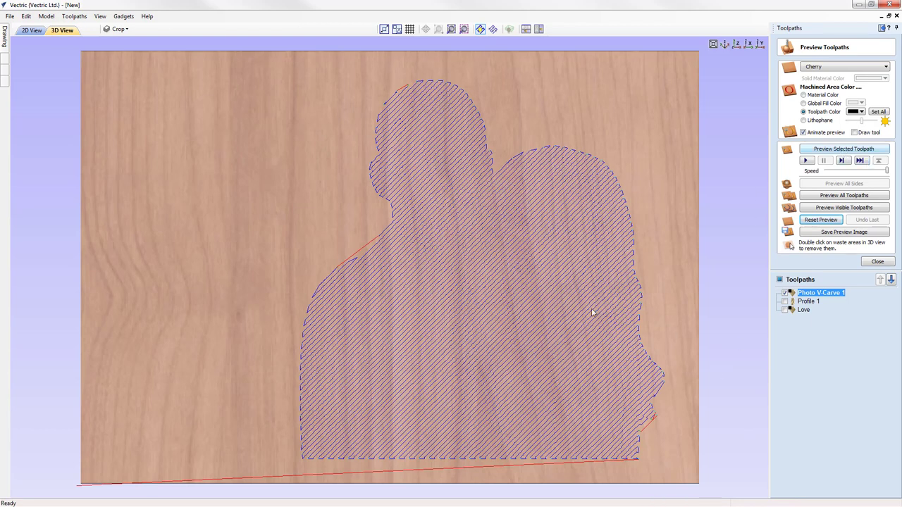
{"action": "left_click", "coordinate": [842, 152]}
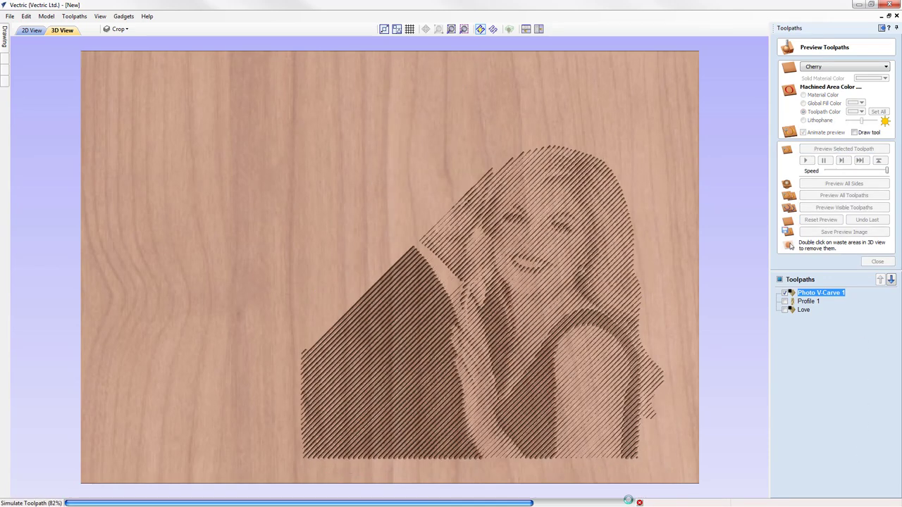
{"action": "left_click_drag", "start_coordinate": [747, 451], "coordinate": [433, 265]}
{"action": "scroll", "coordinate": [562, 393], "scroll_direction": "down", "scroll_amount": 3}
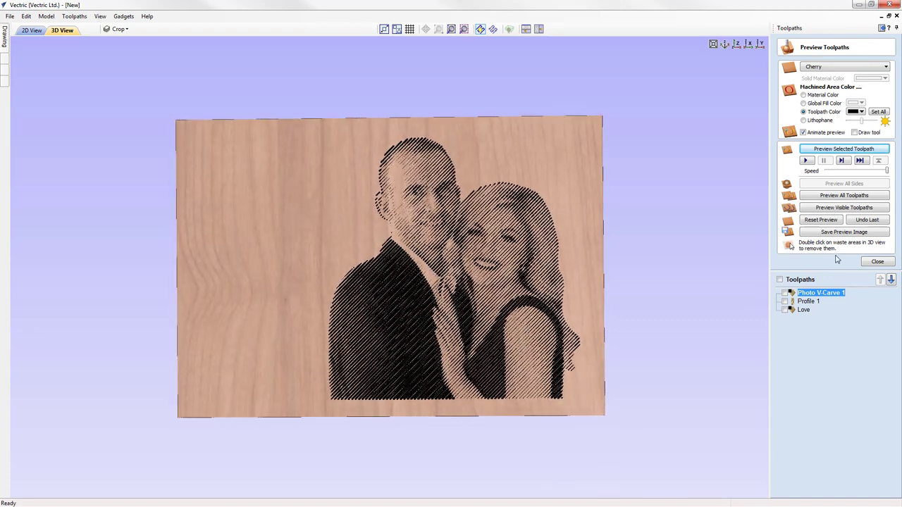
Close the toolpath preview and arrange the 2D and 3D views side by side.
{"action": "left_click", "coordinate": [878, 261]}
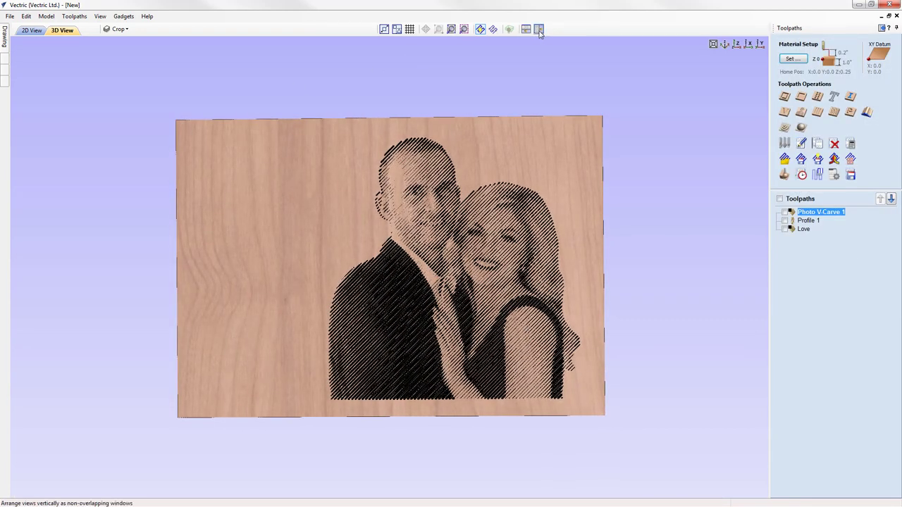
{"action": "key", "text": "F4"}
{"action": "left_click", "coordinate": [105, 226]}
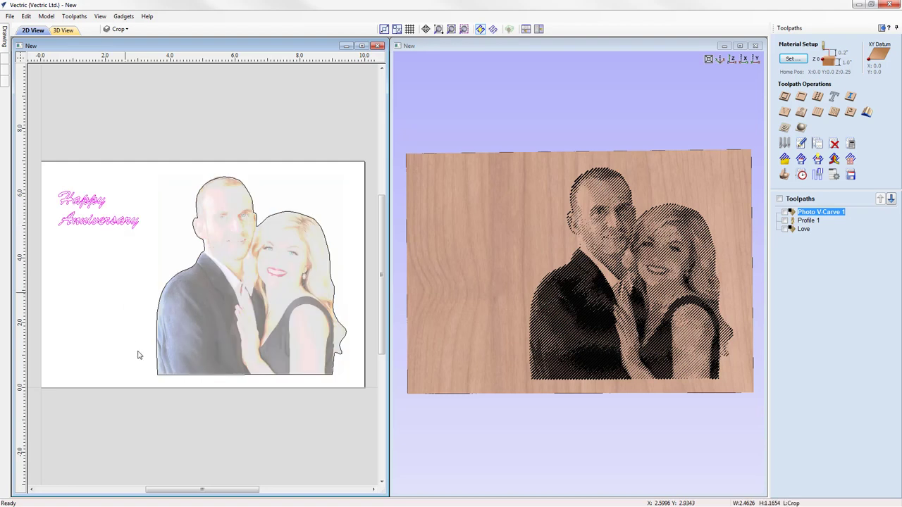
Enlarge the "Happy Anniversary" text to about 3.38 by 1.60 inches and recalculate the Love V-carve toolpath from it.
{"action": "mouse_move", "coordinate": [134, 242]}
{"action": "left_mouse_down"}
{"action": "mouse_move", "coordinate": [150, 263]}
{"action": "mouse_move", "coordinate": [171, 259]}
{"action": "mouse_move", "coordinate": [190, 271]}
{"action": "mouse_move", "coordinate": [144, 253]}
{"action": "left_mouse_up"}
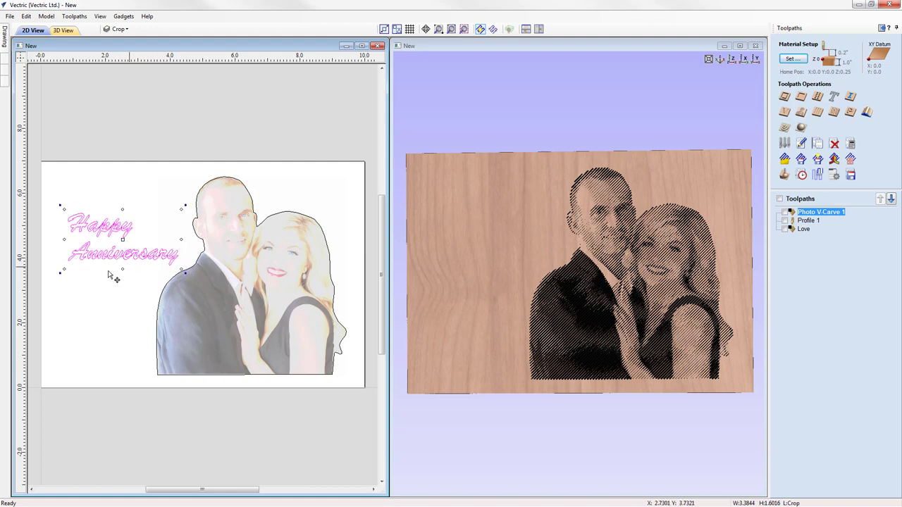
{"action": "double_click", "coordinate": [803, 230]}
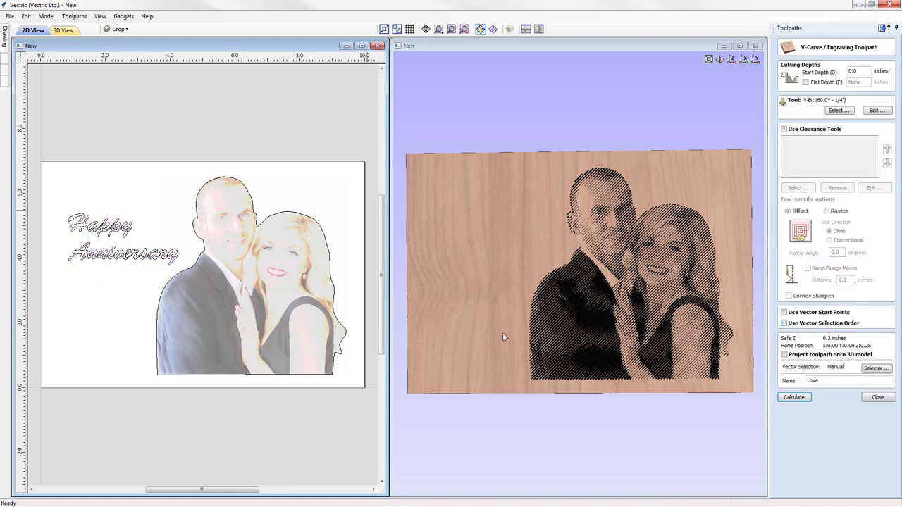
{"action": "left_click", "coordinate": [110, 255]}
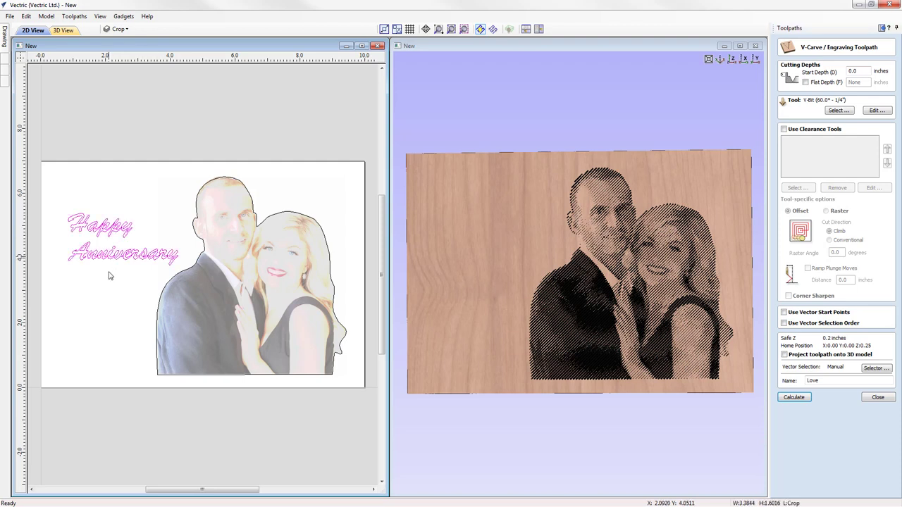
{"action": "left_click", "coordinate": [803, 399]}
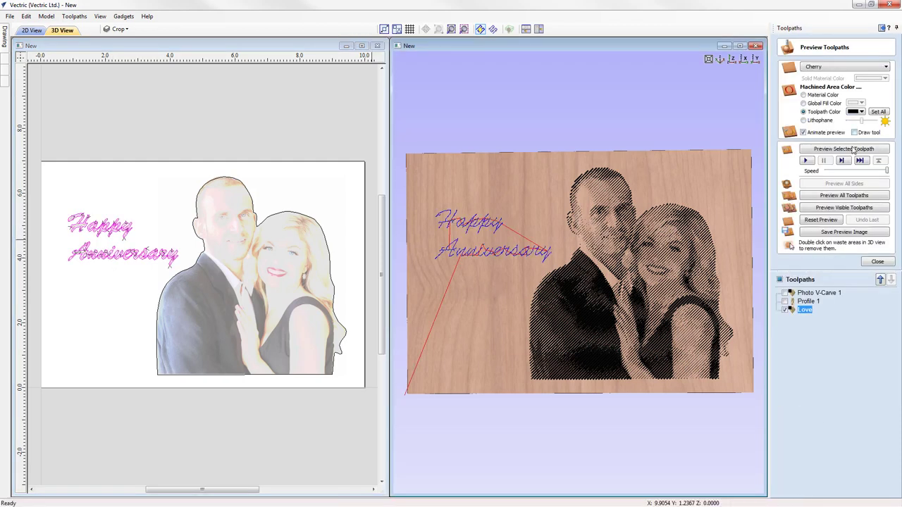
Simulate the Love toolpath and the Profile 1 toolpath on the cherry material.
{"action": "left_click", "coordinate": [853, 149]}
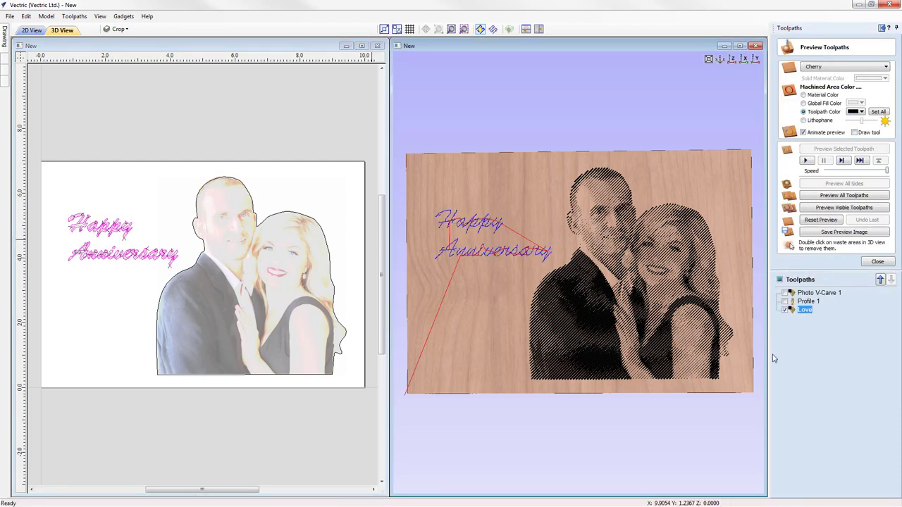
{"action": "left_click", "coordinate": [809, 301]}
{"action": "left_click", "coordinate": [855, 150]}
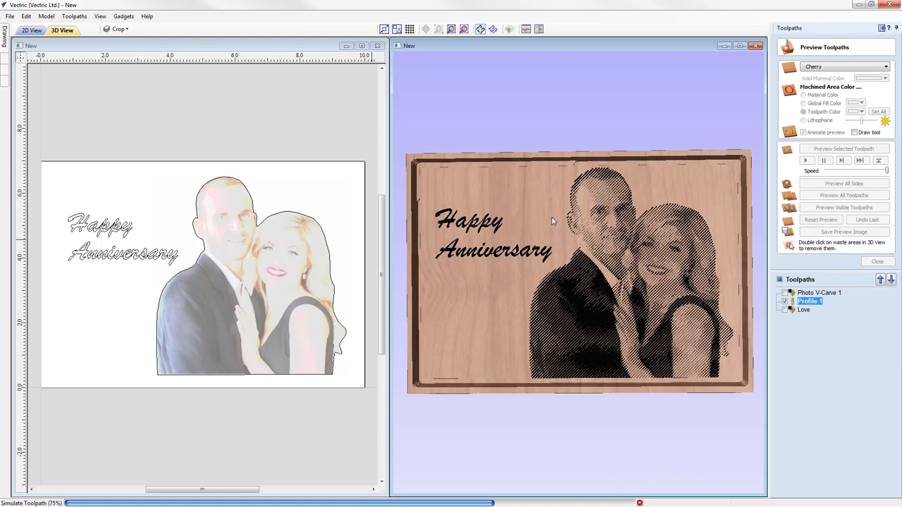
Maximise the 3D view and remove the waste border around the cut-out plaque to inspect the carving at an angle.
{"action": "left_click", "coordinate": [740, 45]}
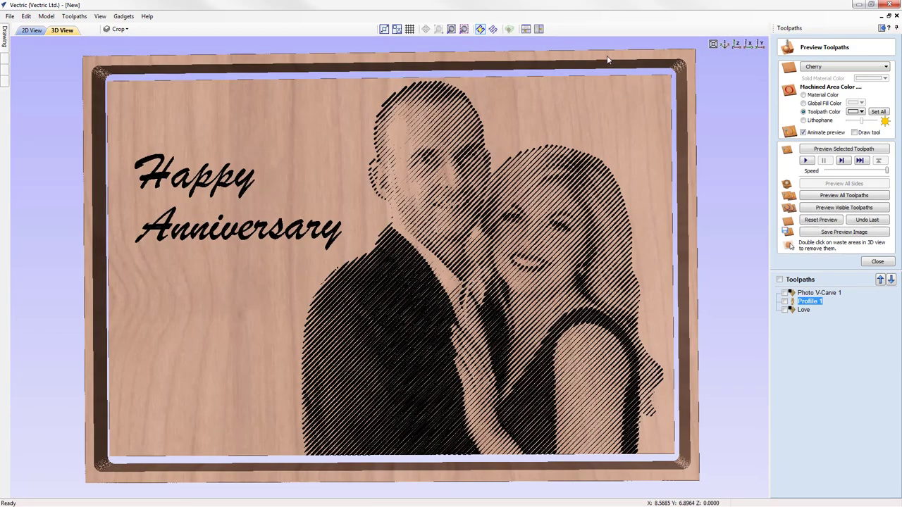
{"action": "mouse_move", "coordinate": [499, 339]}
{"action": "left_mouse_down"}
{"action": "mouse_move", "coordinate": [423, 303]}
{"action": "mouse_move", "coordinate": [406, 275]}
{"action": "mouse_move", "coordinate": [419, 307]}
{"action": "left_mouse_up"}
{"action": "scroll", "coordinate": [439, 331], "scroll_direction": "down", "scroll_amount": 3}
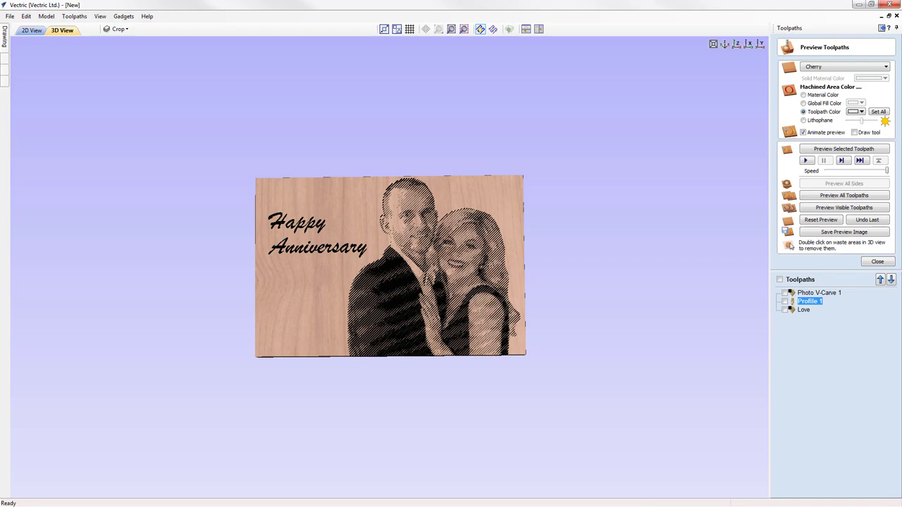
{"action": "left_click_drag", "start_coordinate": [543, 470], "coordinate": [462, 422]}
{"action": "scroll", "coordinate": [458, 424], "scroll_direction": "up", "scroll_amount": 5}
{"action": "scroll", "coordinate": [469, 423], "scroll_direction": "down", "scroll_amount": 3}
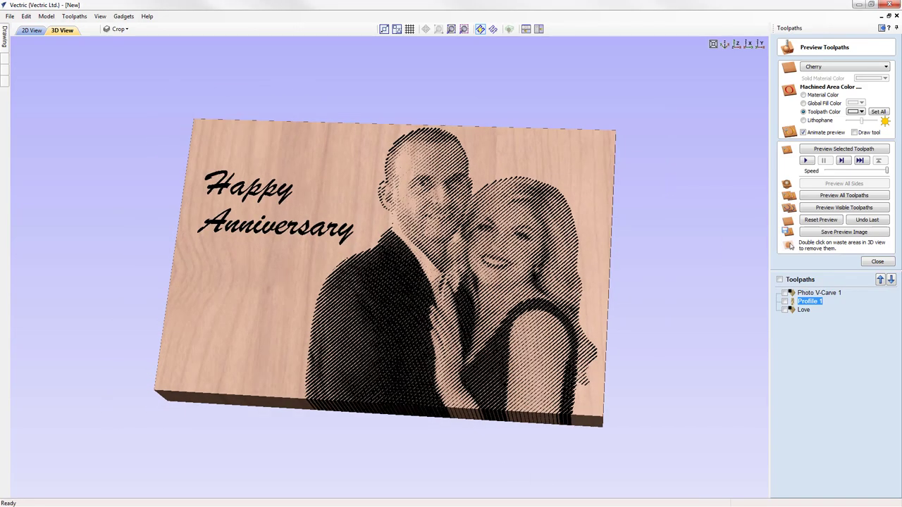